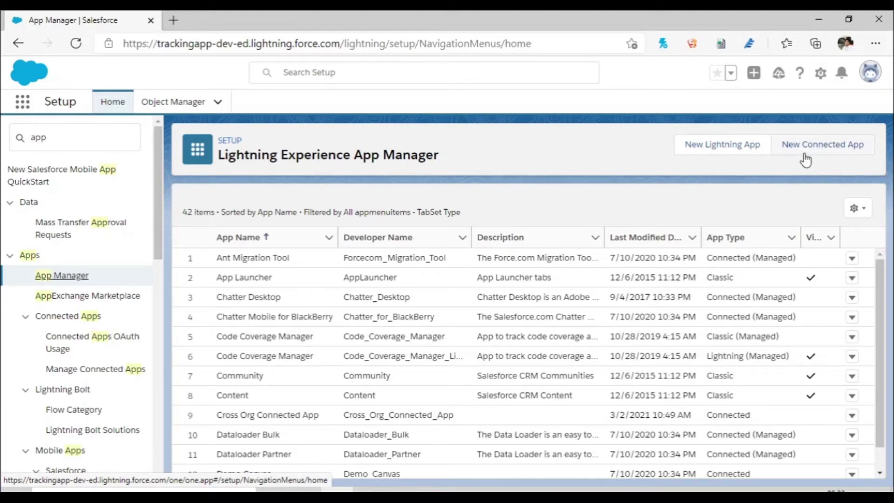
Step: Start a new connected app from App Manager and begin entering its name
{"action": "left_click", "coordinate": [834, 155]}
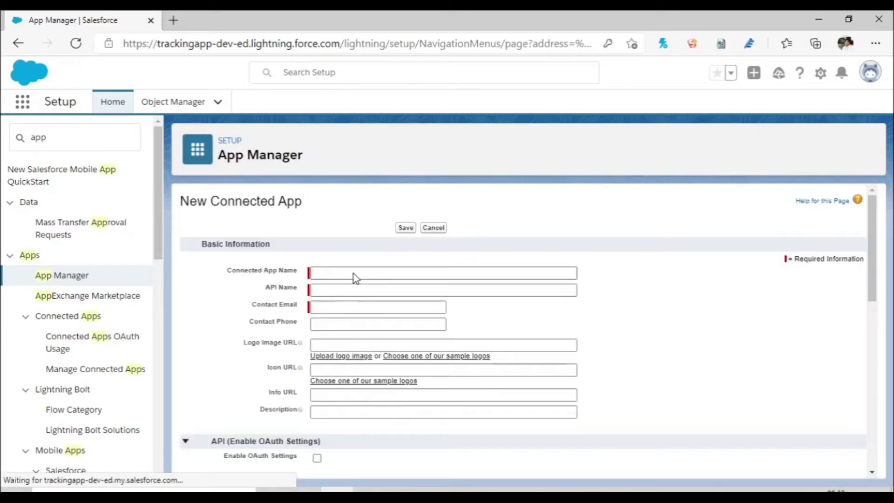
{"action": "left_click", "coordinate": [349, 270]}
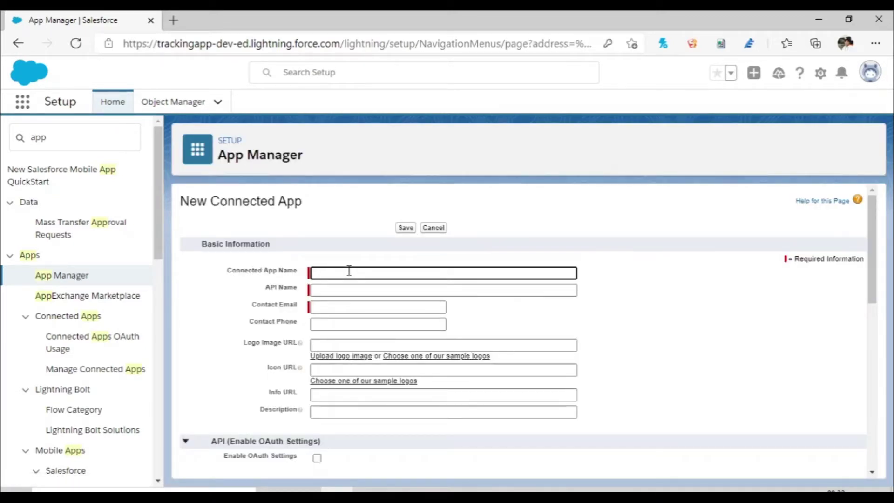
Step: Enter the connected app name 'Test Connec' and auto-fill its API name
{"action": "type", "text": "Test Connectd App"}
{"action": "left_click", "coordinate": [379, 292]}
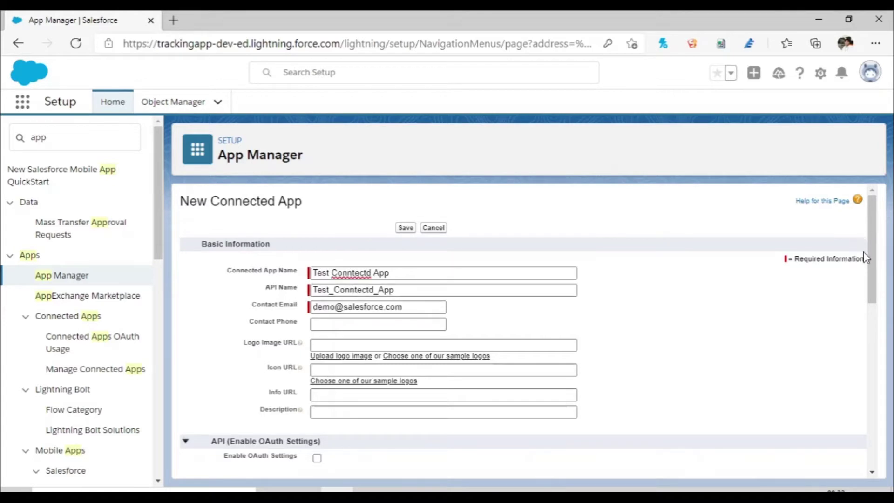
{"action": "left_click_drag", "start_coordinate": [872, 259], "coordinate": [871, 323]}
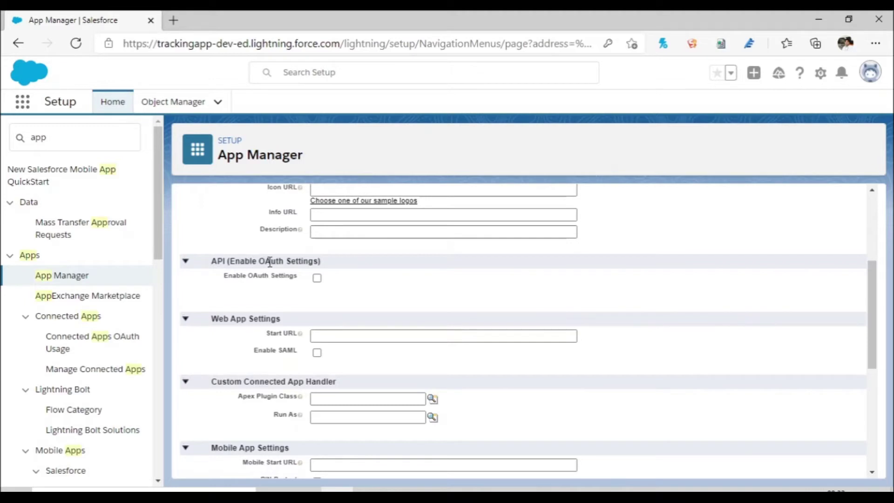
{"action": "left_click", "coordinate": [318, 279]}
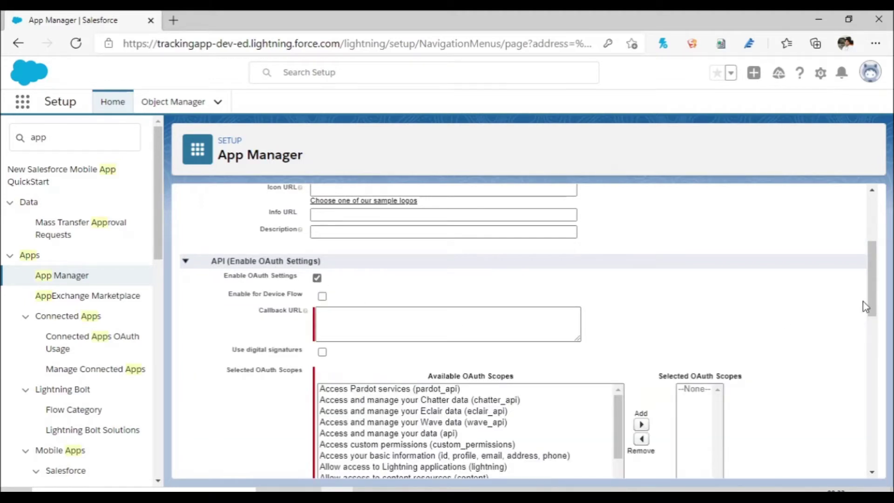
{"action": "mouse_move", "coordinate": [873, 297]}
{"action": "left_mouse_down"}
{"action": "mouse_move", "coordinate": [874, 328]}
{"action": "mouse_move", "coordinate": [874, 308]}
{"action": "left_mouse_up"}
{"action": "left_click", "coordinate": [358, 288]}
{"action": "type", "text": "htt"}
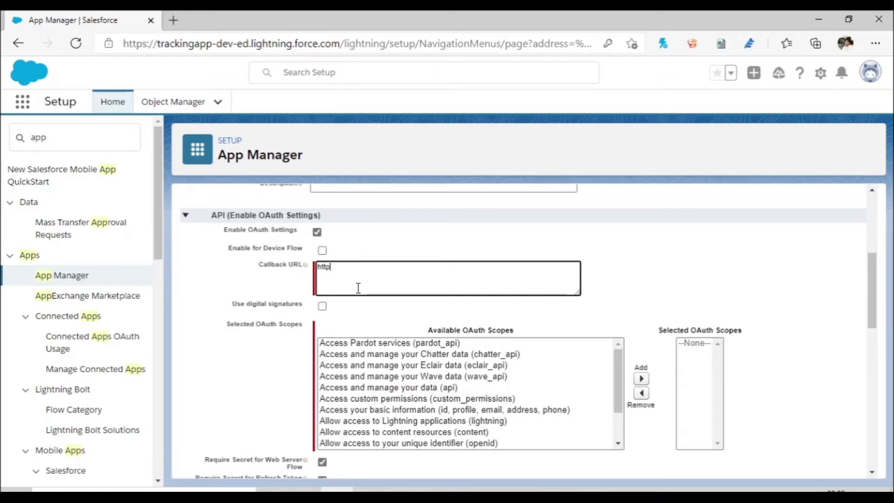
{"action": "type", "text": "p"}
{"action": "type", "text": "://lo"}
{"action": "left_click", "coordinate": [332, 269]}
{"action": "type", "text": "//"}
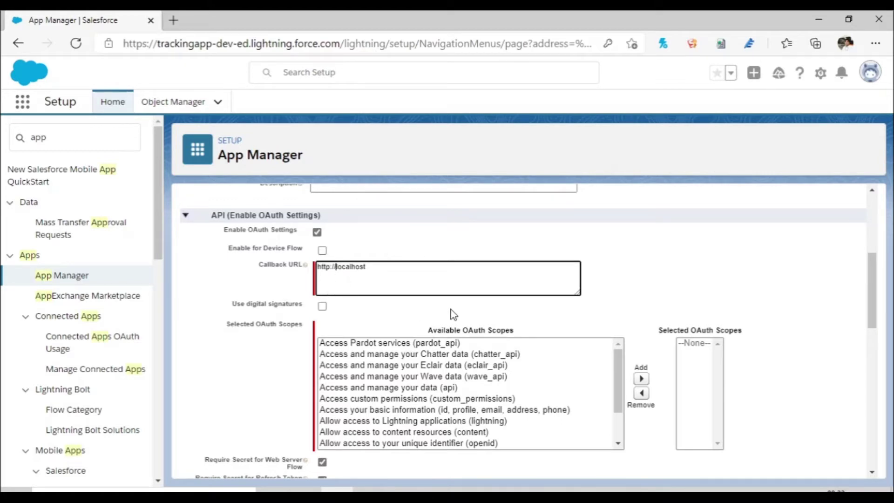
{"action": "left_click_drag", "start_coordinate": [376, 274], "coordinate": [311, 271]}
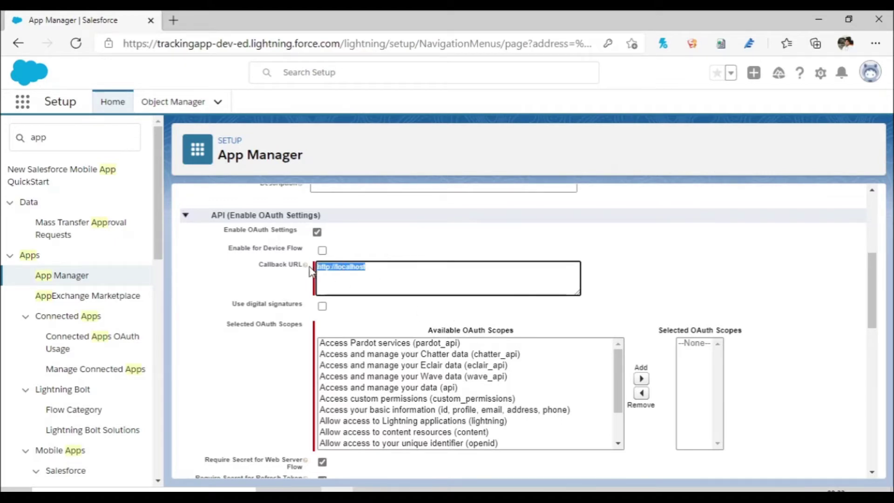
Step: Add the api and refresh_token, offline_access OAuth scopes to the app
{"action": "mouse_move", "coordinate": [308, 270]}
{"action": "left_click", "coordinate": [620, 380]}
{"action": "left_click_drag", "start_coordinate": [621, 380], "coordinate": [626, 403]}
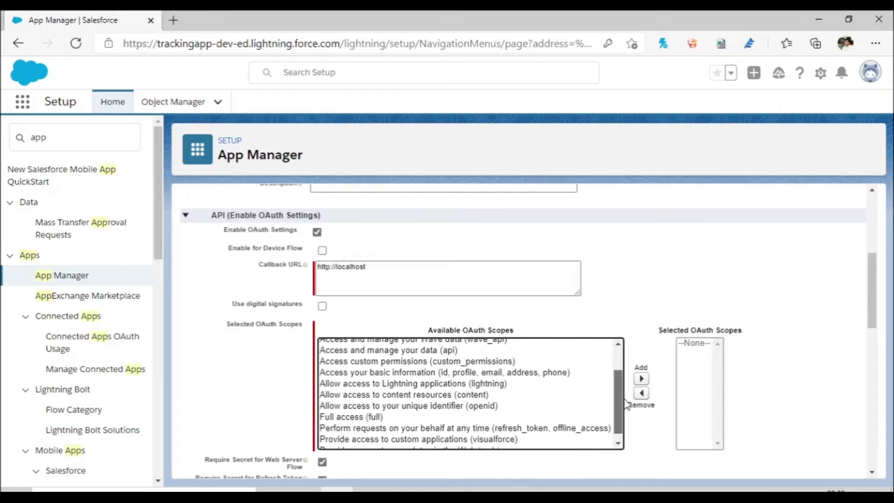
{"action": "left_click_drag", "start_coordinate": [620, 409], "coordinate": [612, 372]}
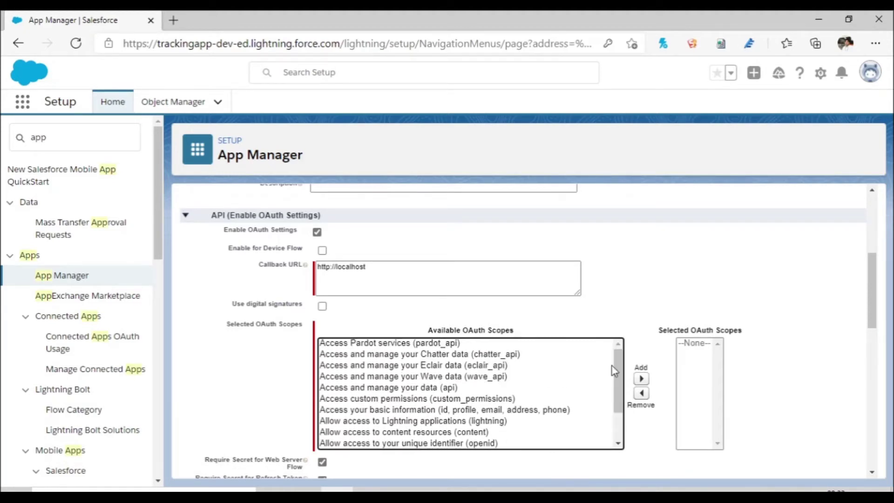
{"action": "left_click", "coordinate": [387, 388]}
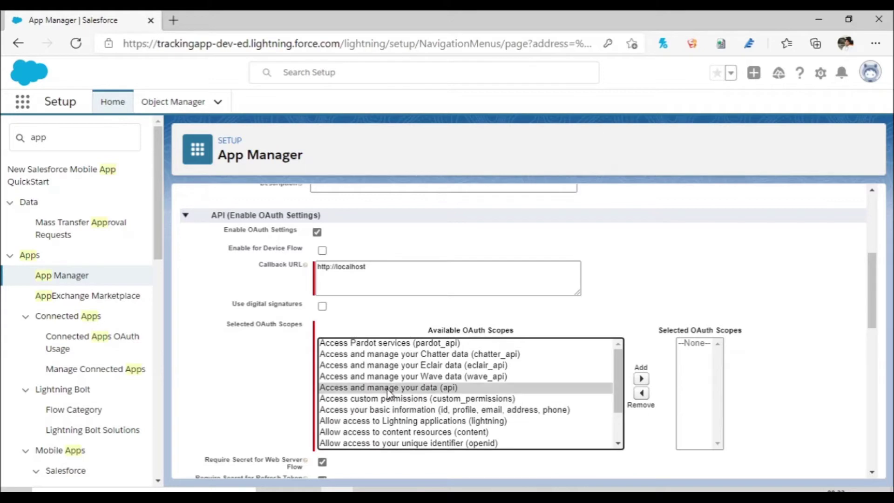
{"action": "left_click", "coordinate": [641, 381]}
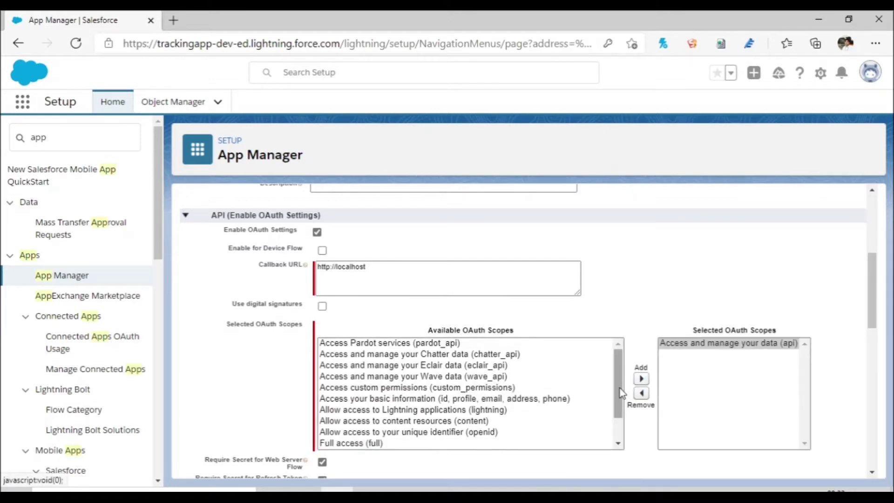
{"action": "left_click_drag", "start_coordinate": [620, 392], "coordinate": [626, 422]}
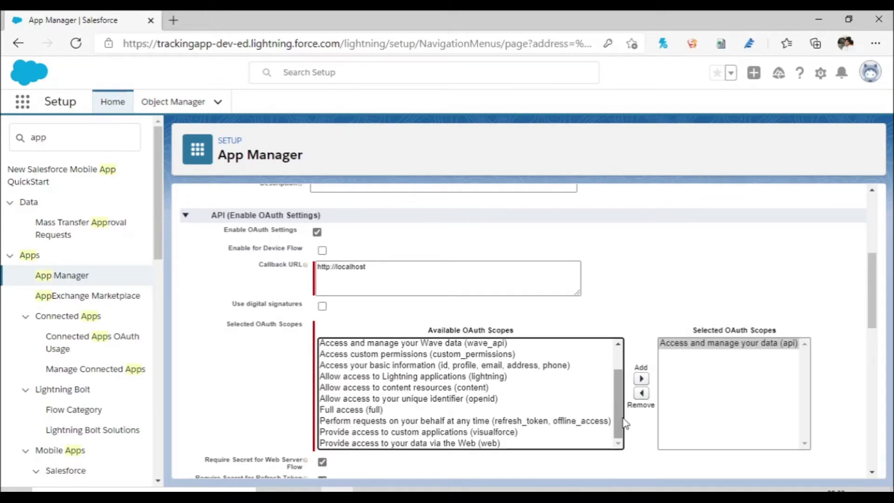
{"action": "left_click", "coordinate": [569, 421]}
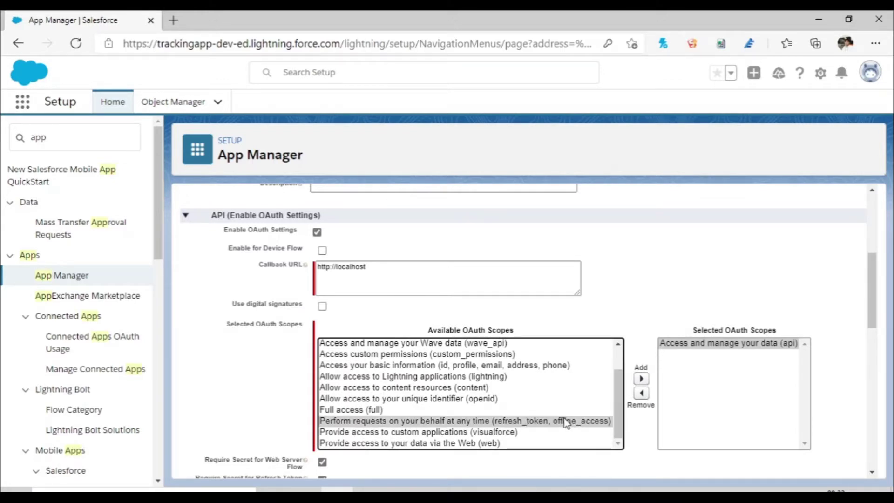
{"action": "left_click", "coordinate": [640, 383]}
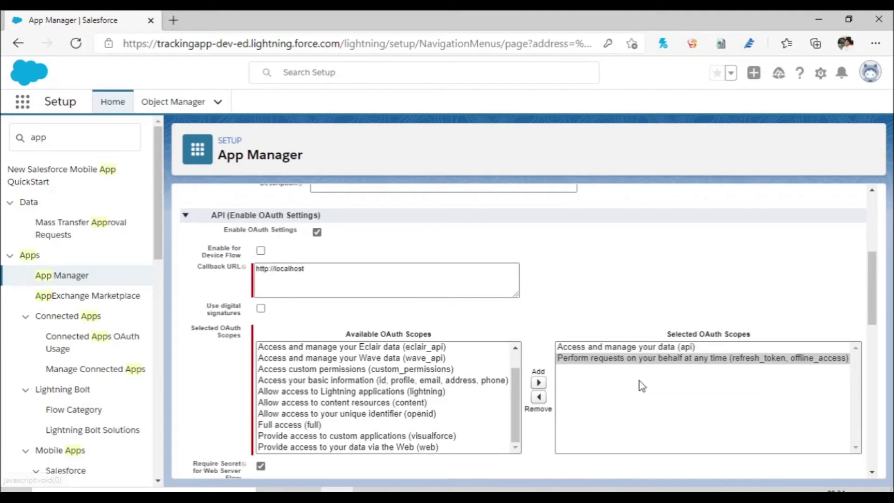
Step: Fix the misspelled 'Conntectd' in the app name to 'Connected'
{"action": "left_click_drag", "start_coordinate": [872, 315], "coordinate": [880, 354]}
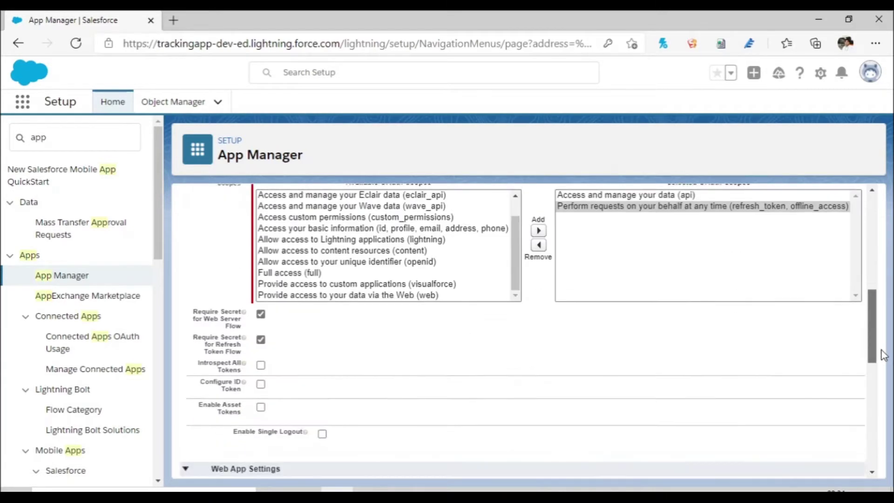
{"action": "left_click_drag", "start_coordinate": [883, 356], "coordinate": [840, 206]}
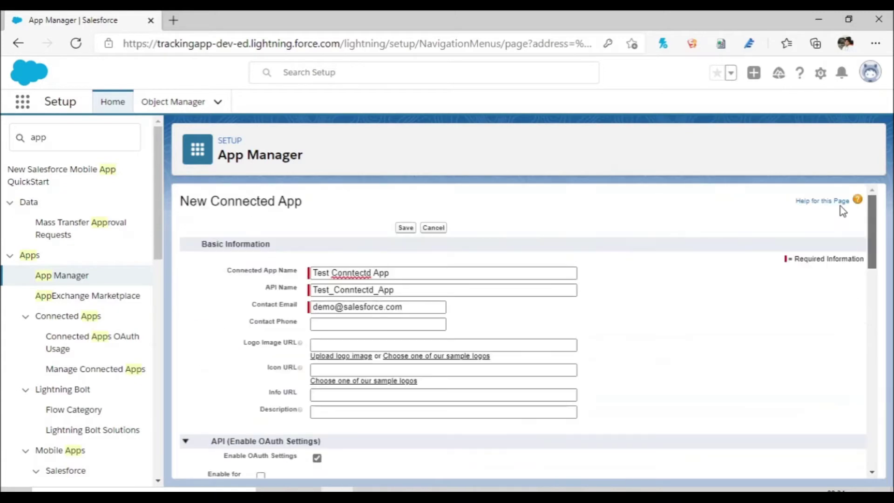
{"action": "left_click", "coordinate": [340, 274]}
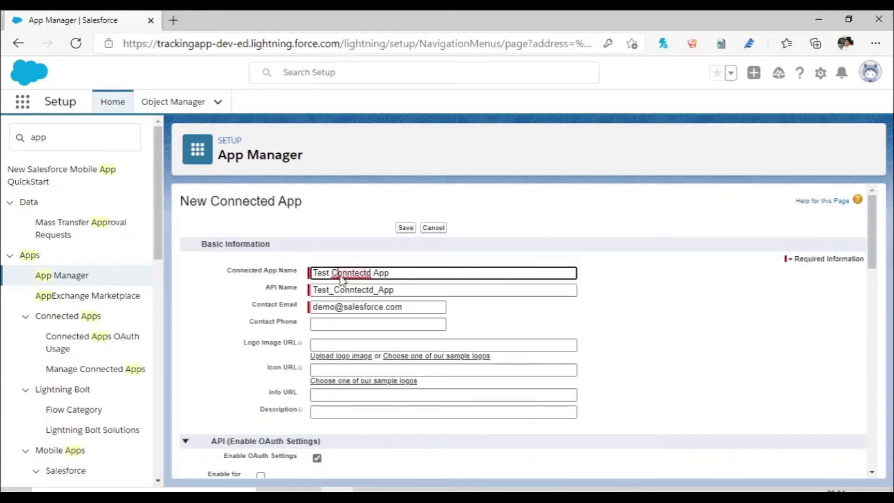
{"action": "right_click", "coordinate": [341, 275]}
{"action": "left_click", "coordinate": [322, 238]}
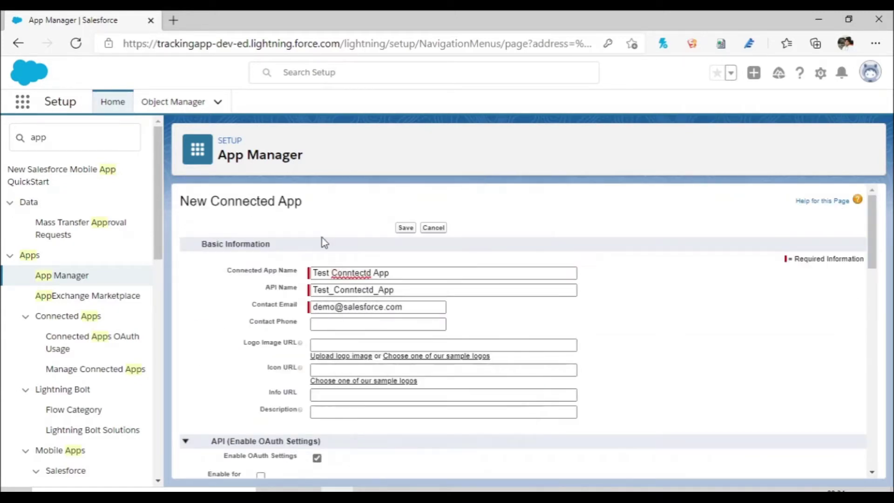
{"action": "left_click", "coordinate": [354, 272]}
{"action": "left_click", "coordinate": [368, 285]}
{"action": "left_click", "coordinate": [492, 290]}
Step: Save the new Test Connected App and open a blank browser tab
{"action": "left_click", "coordinate": [661, 366]}
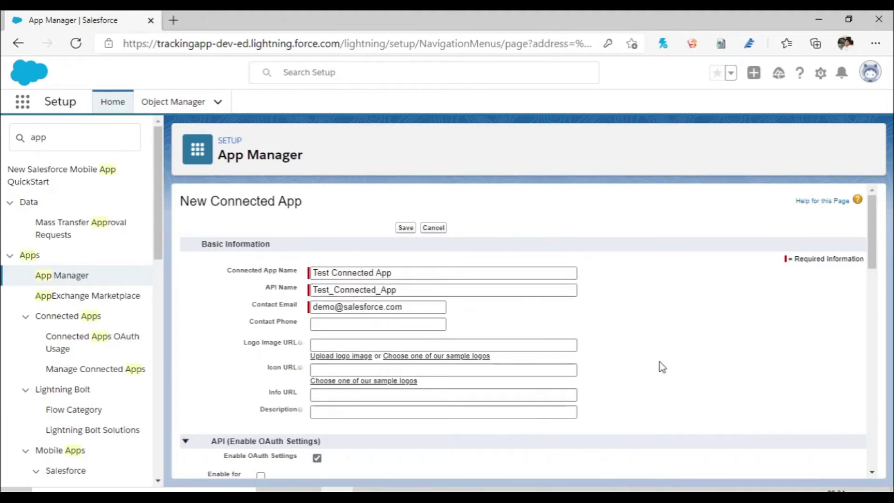
{"action": "left_click", "coordinate": [401, 228]}
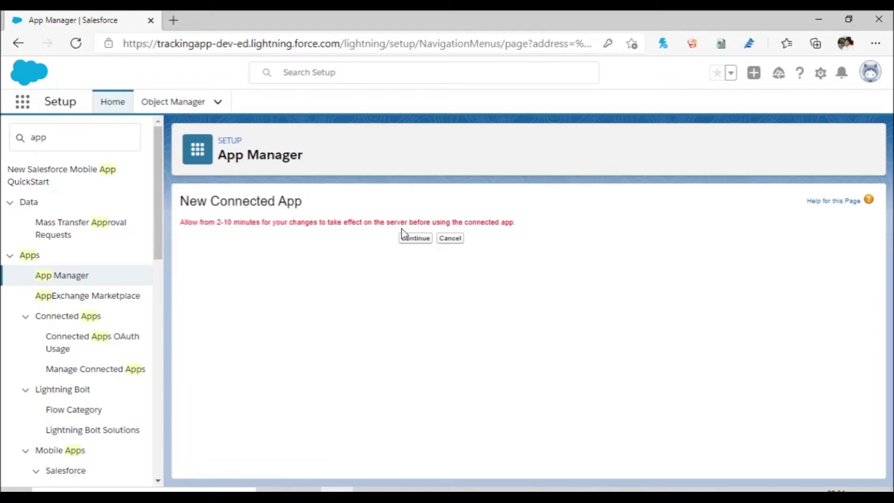
{"action": "left_click", "coordinate": [181, 17]}
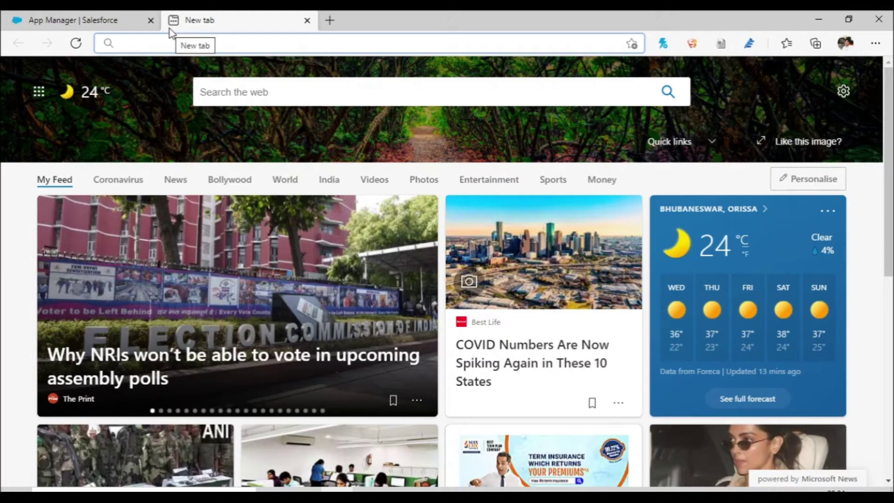
Step: Go to login.salesforce.com and sign in with the first saved username
{"action": "type", "text": "login.salesforce.com"}
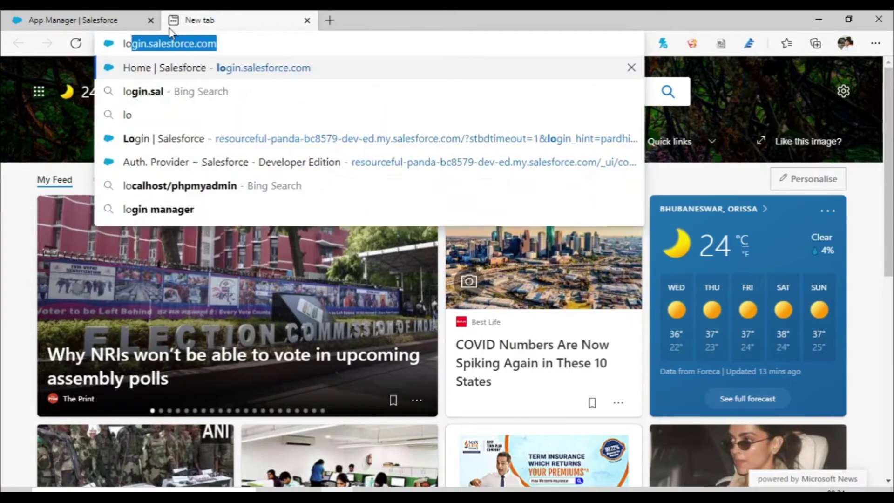
{"action": "key", "text": "Right"}
{"action": "key", "text": "Return"}
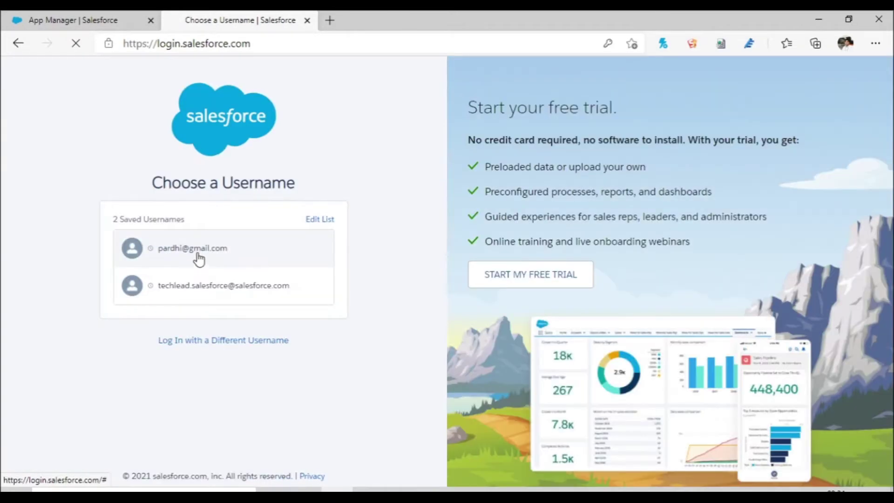
{"action": "left_click", "coordinate": [199, 259]}
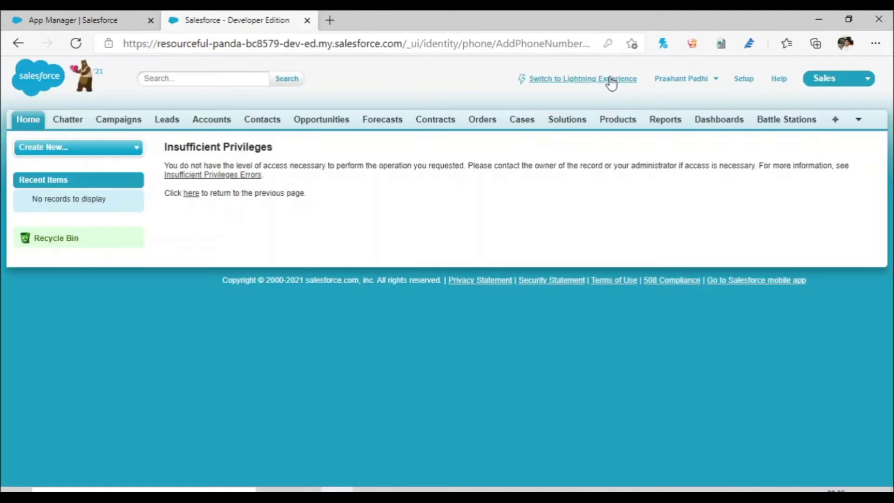
Step: Switch to Lightning Experience, open Setup in a new tab, and close Chatter Home
{"action": "left_click", "coordinate": [592, 78]}
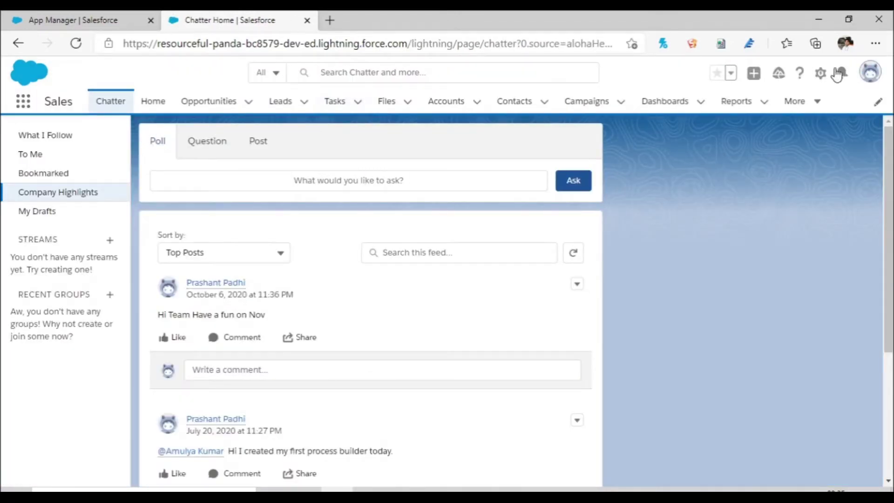
{"action": "left_click", "coordinate": [821, 76]}
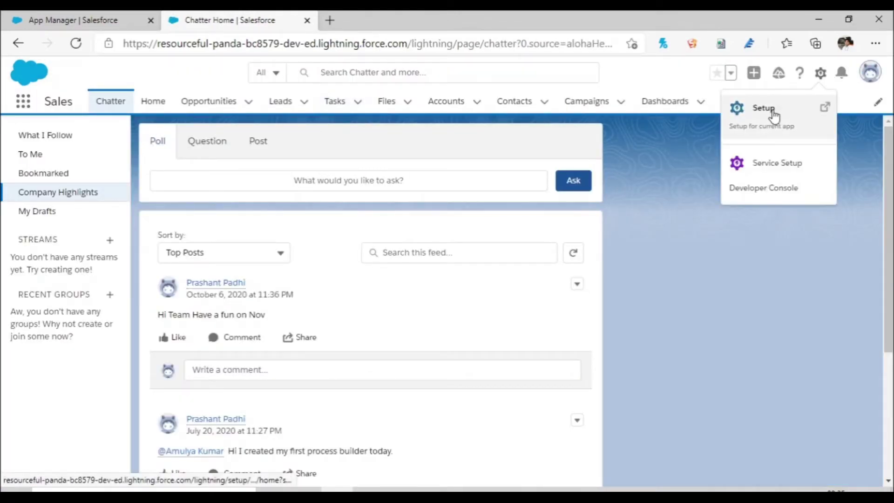
{"action": "left_click", "coordinate": [773, 113]}
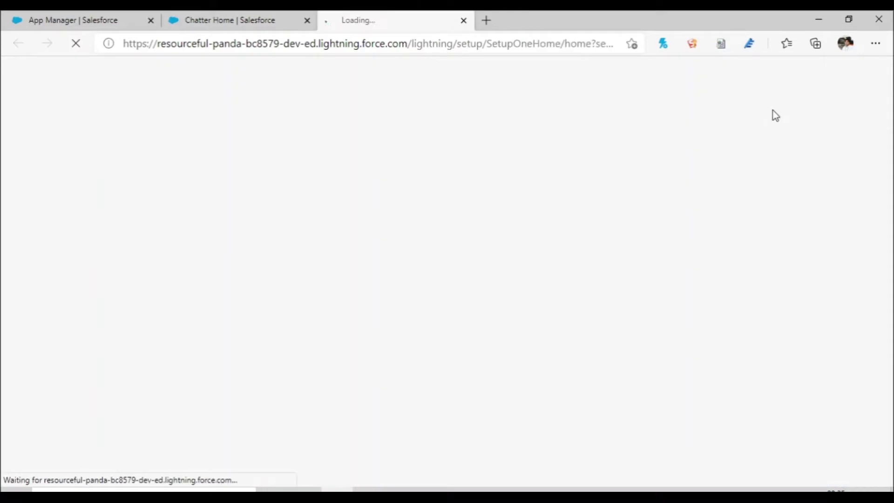
{"action": "left_click", "coordinate": [307, 20]}
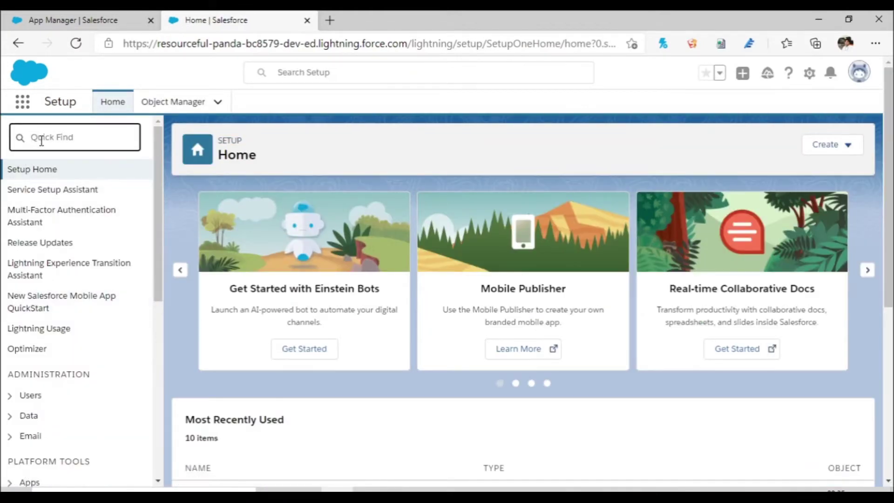
Step: Create a Salesforce-type auth provider named 'Test Auth Provider' with auto-filled URL suffix
{"action": "type", "text": "Auth"}
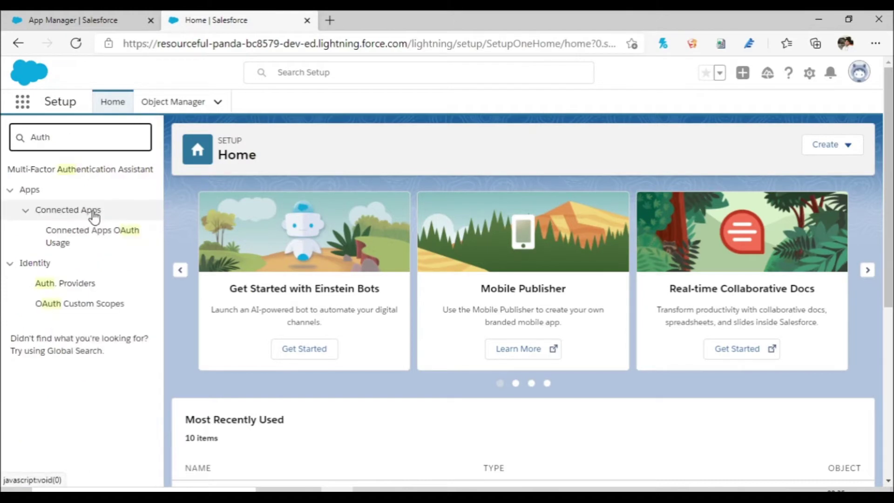
{"action": "left_click", "coordinate": [69, 287]}
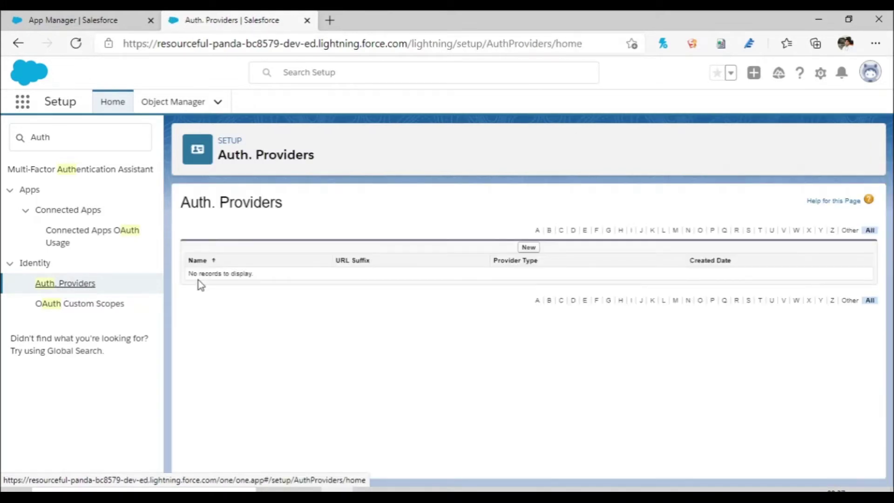
{"action": "left_click", "coordinate": [529, 247]}
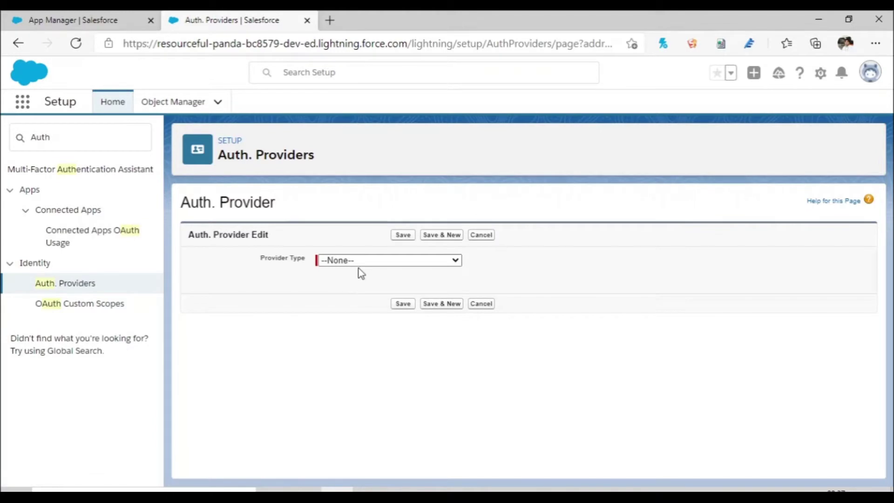
{"action": "left_click", "coordinate": [361, 262]}
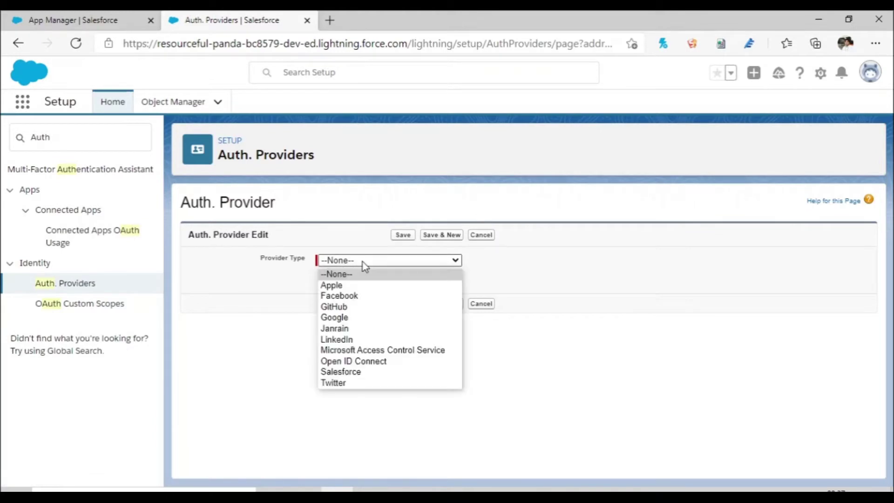
{"action": "left_click", "coordinate": [371, 371]}
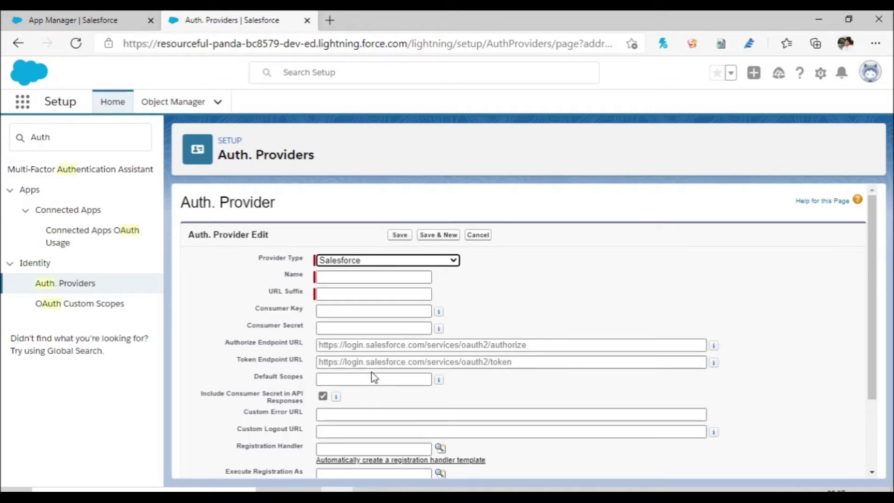
{"action": "left_click", "coordinate": [351, 276]}
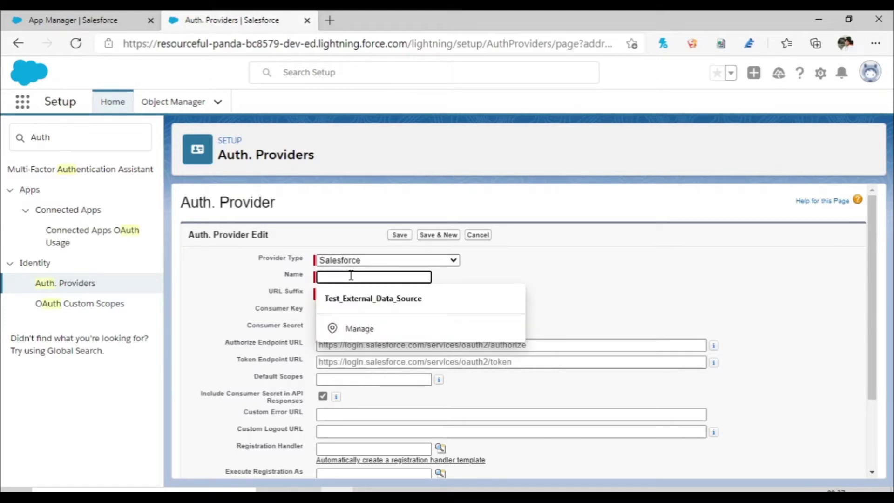
{"action": "type", "text": "Test "}
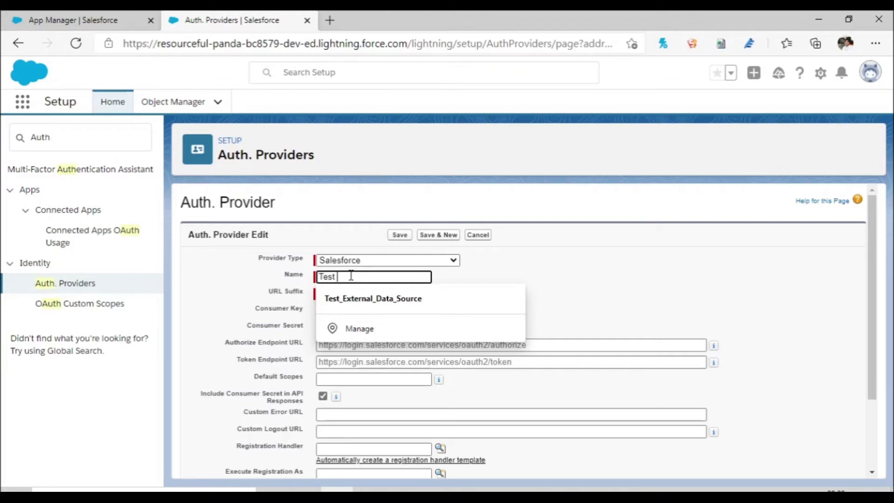
{"action": "type", "text": "Auth Provider"}
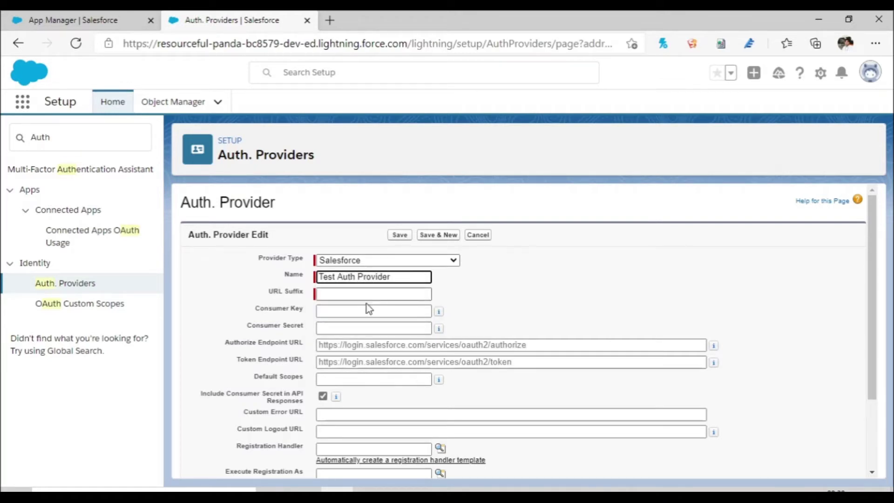
{"action": "left_click", "coordinate": [381, 293]}
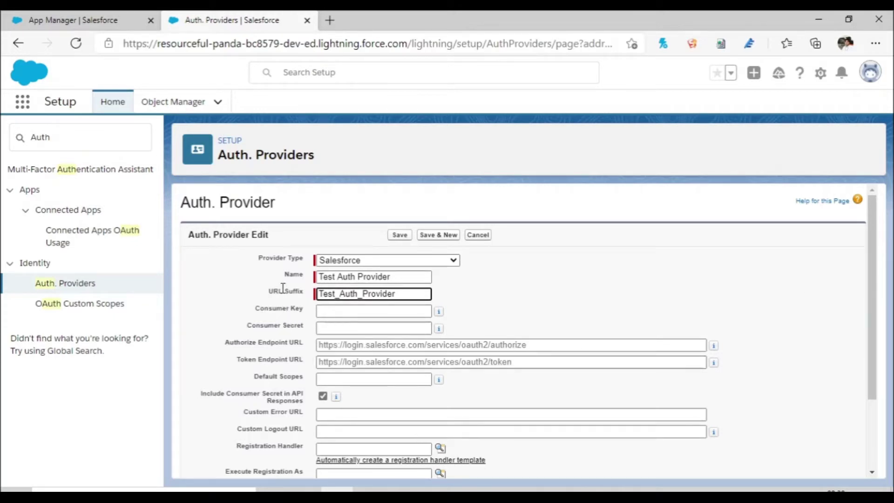
Step: Copy the consumer key from the other org's new connected app
{"action": "left_click", "coordinate": [73, 19]}
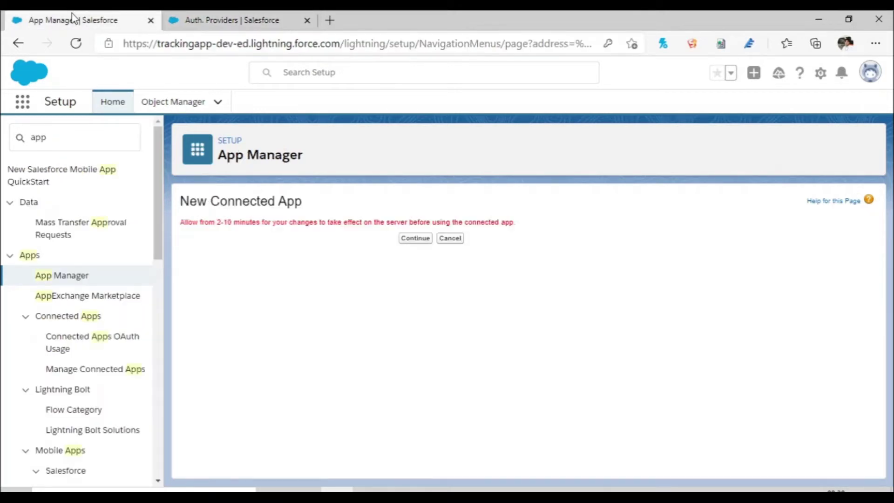
{"action": "left_click", "coordinate": [419, 242]}
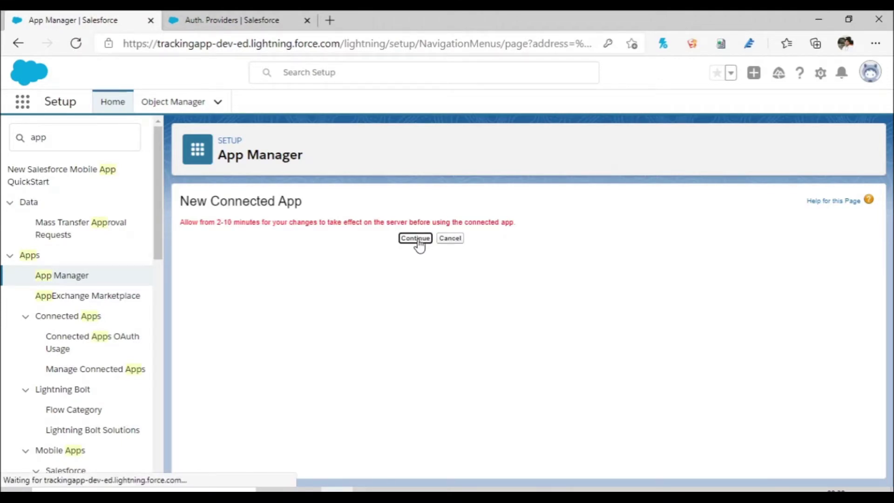
{"action": "left_click", "coordinate": [292, 321]}
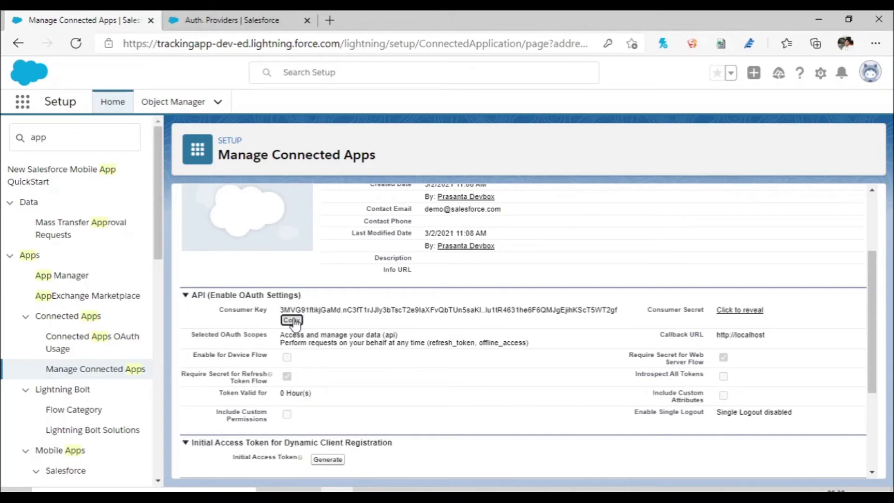
{"action": "left_click", "coordinate": [260, 20]}
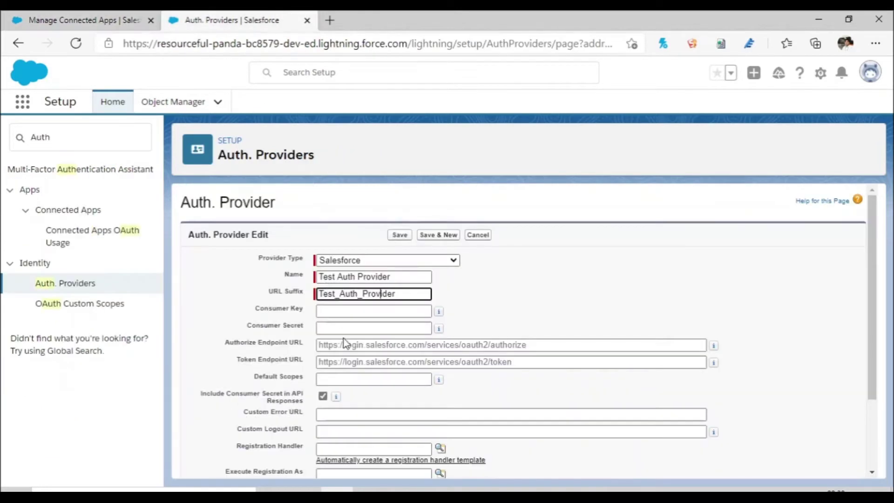
Step: Paste the consumer key into the auth provider and copy the revealed consumer secret
{"action": "left_click", "coordinate": [350, 311]}
{"action": "key", "text": "ctrl+v"}
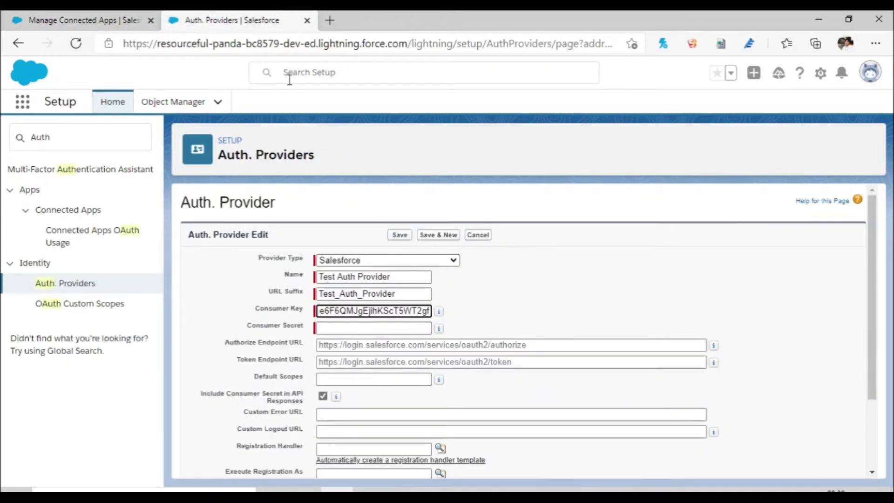
{"action": "left_click", "coordinate": [85, 21]}
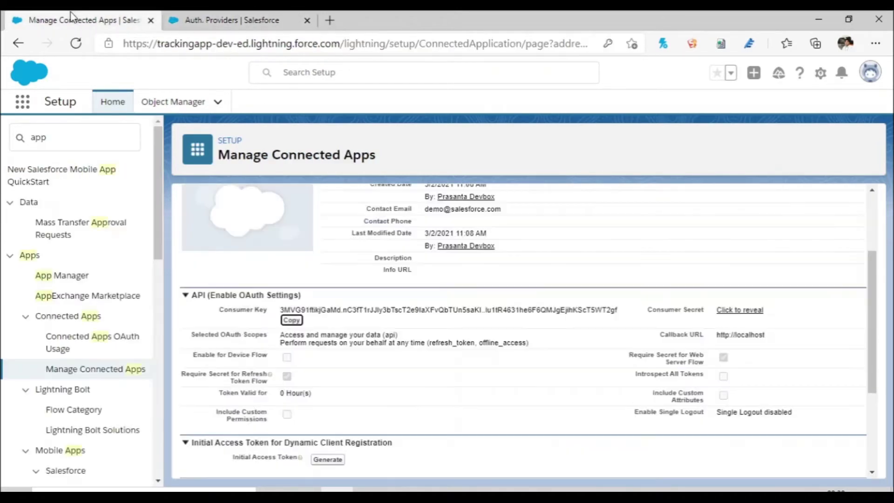
{"action": "left_click", "coordinate": [751, 312]}
{"action": "left_click", "coordinate": [634, 321]}
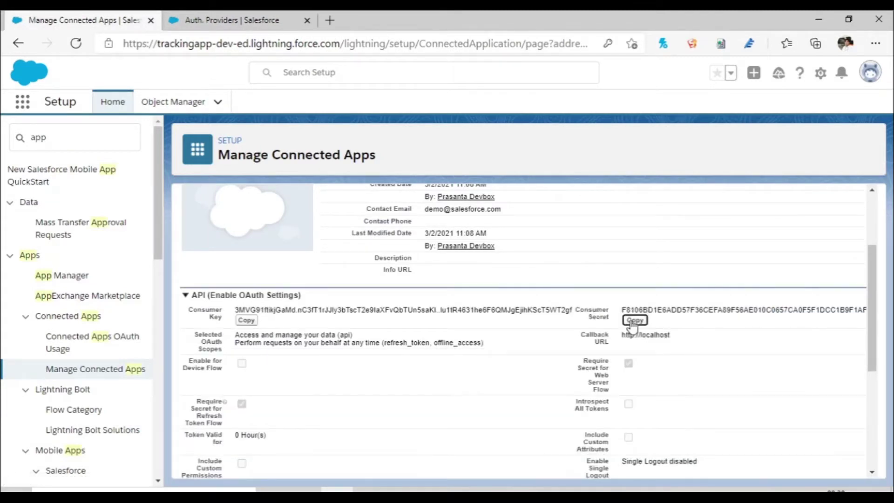
Step: Paste the consumer secret into the auth provider and save it
{"action": "left_click", "coordinate": [243, 17]}
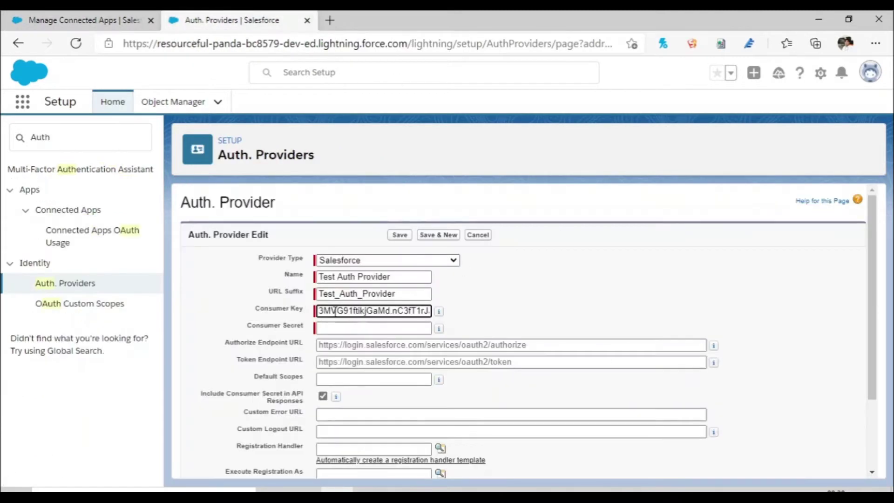
{"action": "left_click", "coordinate": [350, 329]}
{"action": "key", "text": "ctrl+v"}
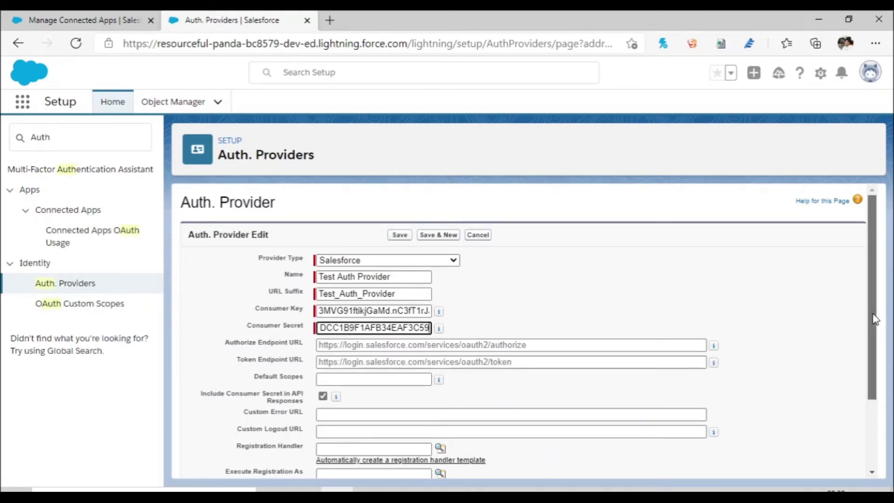
{"action": "scroll", "coordinate": [875, 317], "scroll_direction": "down", "scroll_amount": 3}
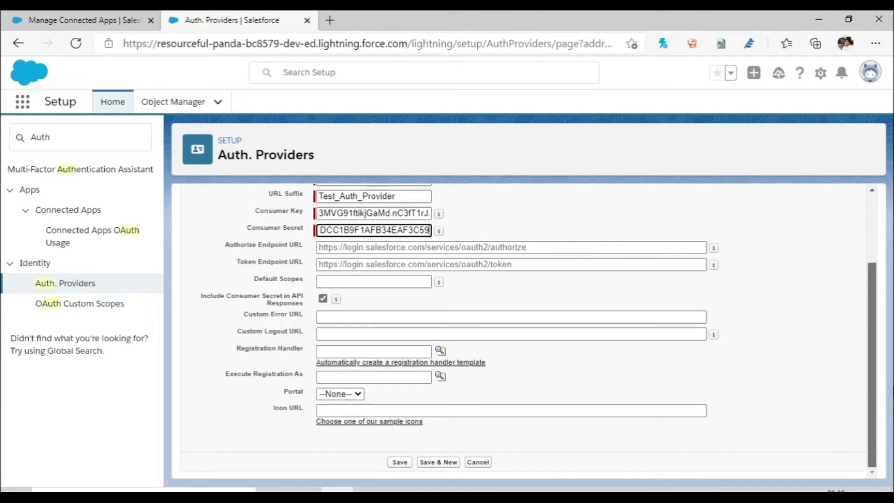
{"action": "left_click", "coordinate": [399, 462]}
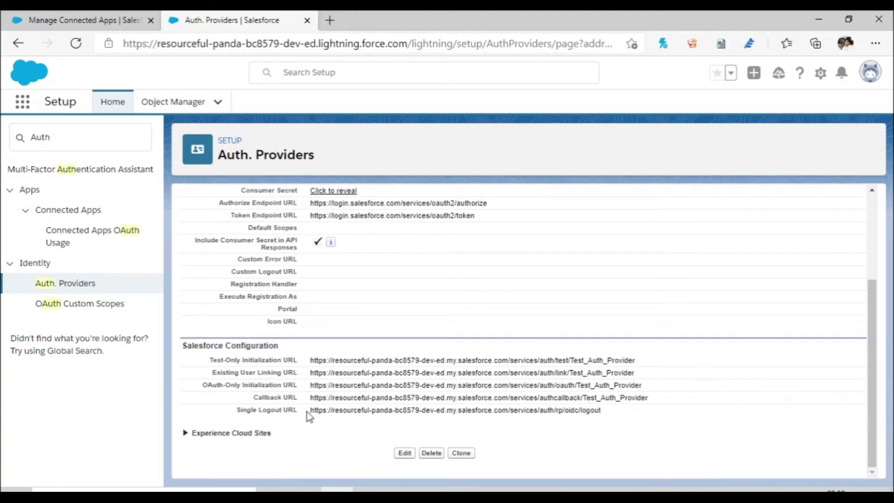
Step: Copy the auth provider's callback URL and open Test Connected App for editing
{"action": "left_click_drag", "start_coordinate": [310, 396], "coordinate": [650, 398]}
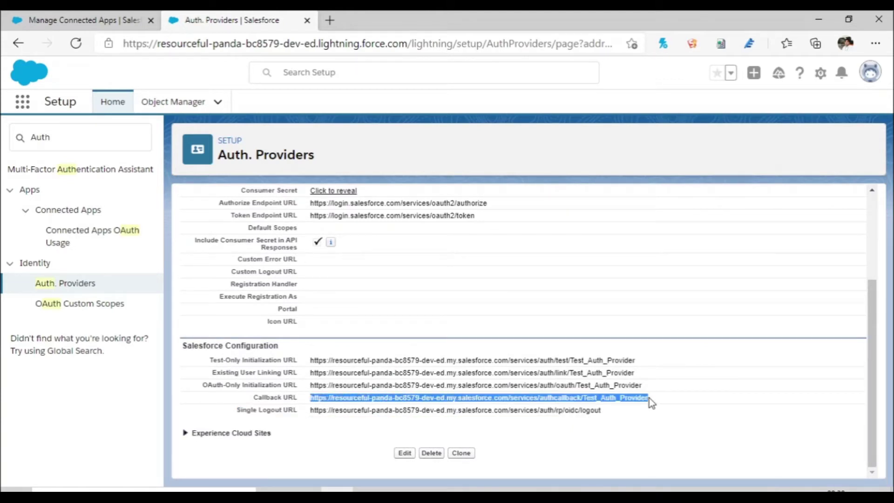
{"action": "left_click", "coordinate": [101, 18]}
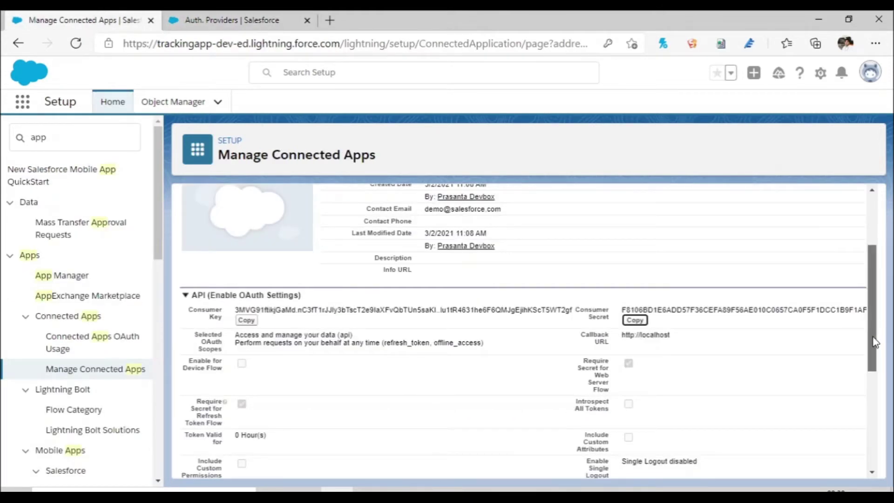
{"action": "left_click_drag", "start_coordinate": [873, 342], "coordinate": [844, 265]}
{"action": "left_click", "coordinate": [403, 244]}
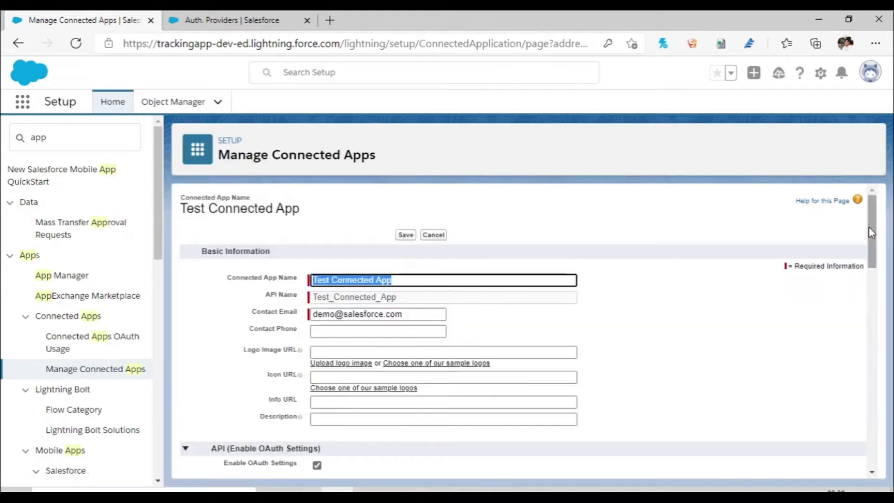
Step: Replace the localhost callback URL with the /services/authcallback/Test_Auth_Provider address
{"action": "left_click_drag", "start_coordinate": [874, 235], "coordinate": [880, 281]}
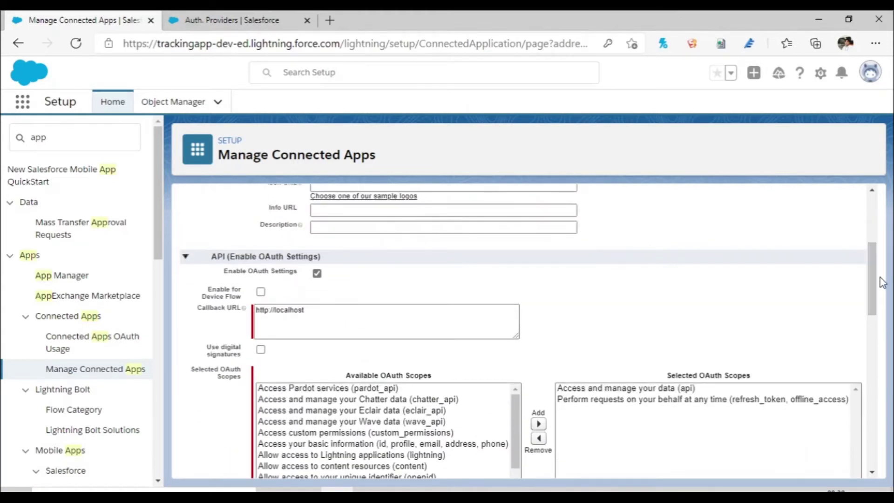
{"action": "left_click", "coordinate": [312, 313]}
{"action": "key", "text": "ctrl+a"}
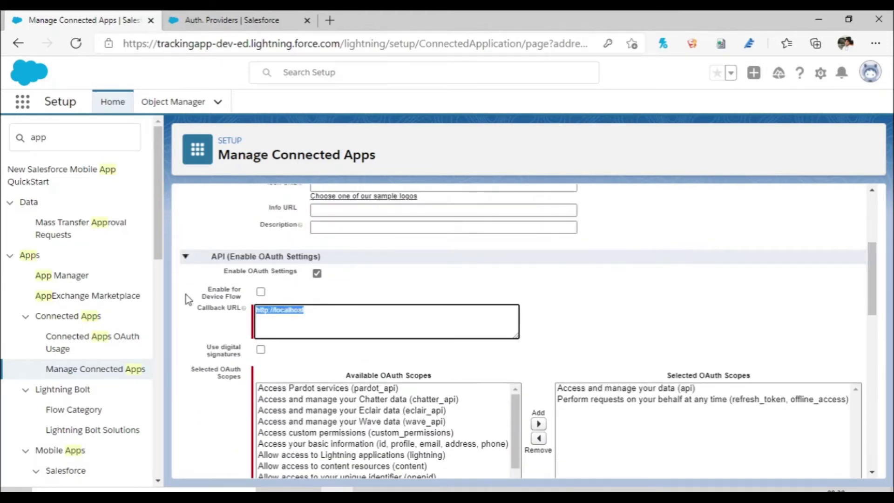
{"action": "key", "text": "ctrl+v"}
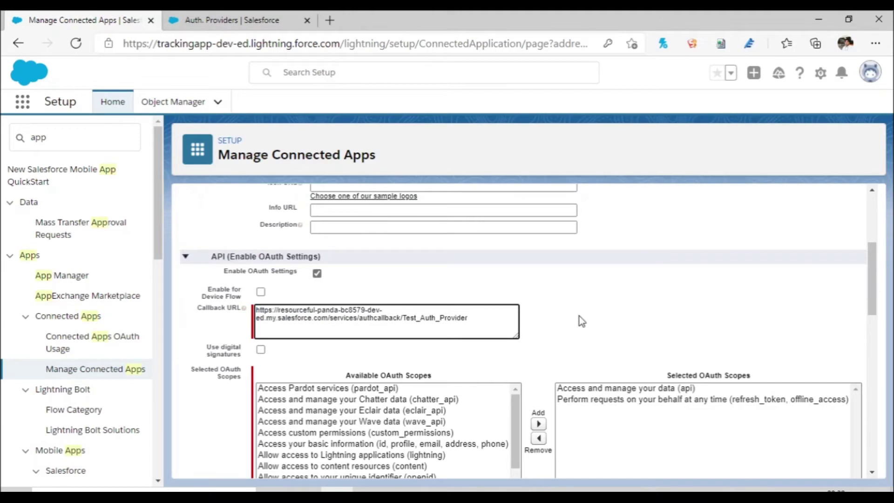
{"action": "left_click_drag", "start_coordinate": [870, 293], "coordinate": [861, 233]}
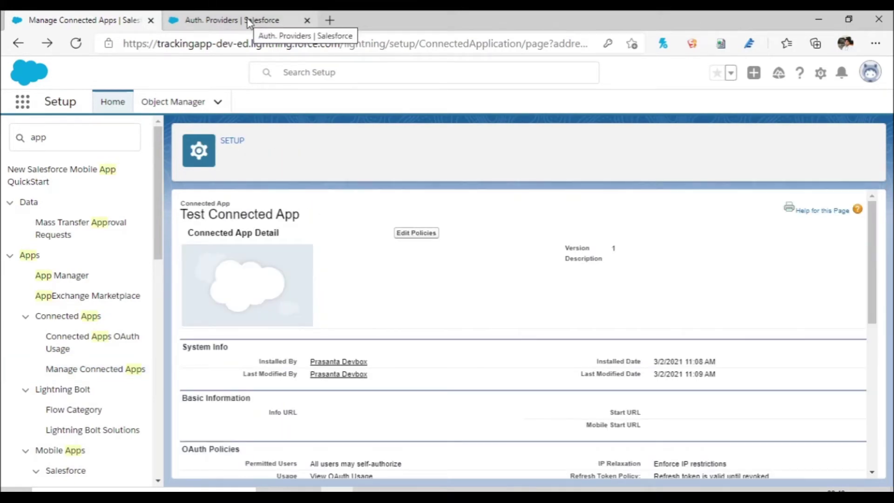
{"action": "left_click", "coordinate": [249, 20]}
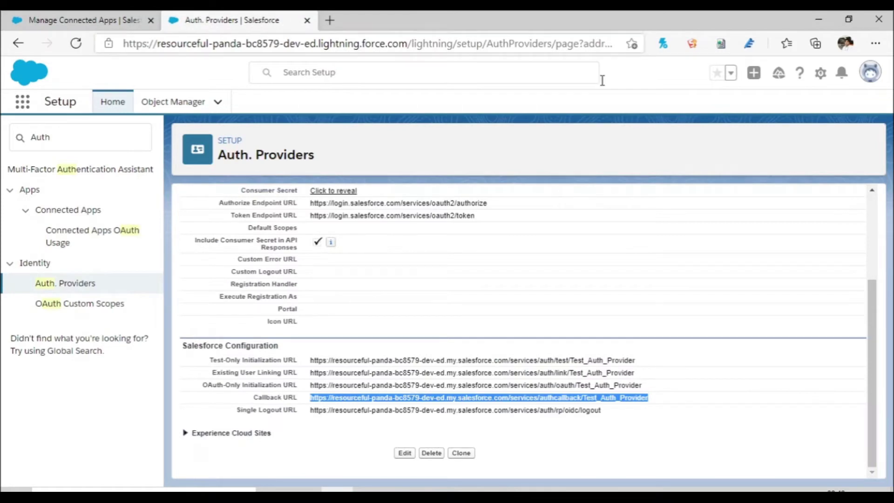
Step: Go to External Data Sources via Quick Find and start a new data source
{"action": "left_click_drag", "start_coordinate": [872, 326], "coordinate": [848, 203]}
{"action": "left_click_drag", "start_coordinate": [66, 138], "coordinate": [2, 130]}
{"action": "type", "text": "Exter"}
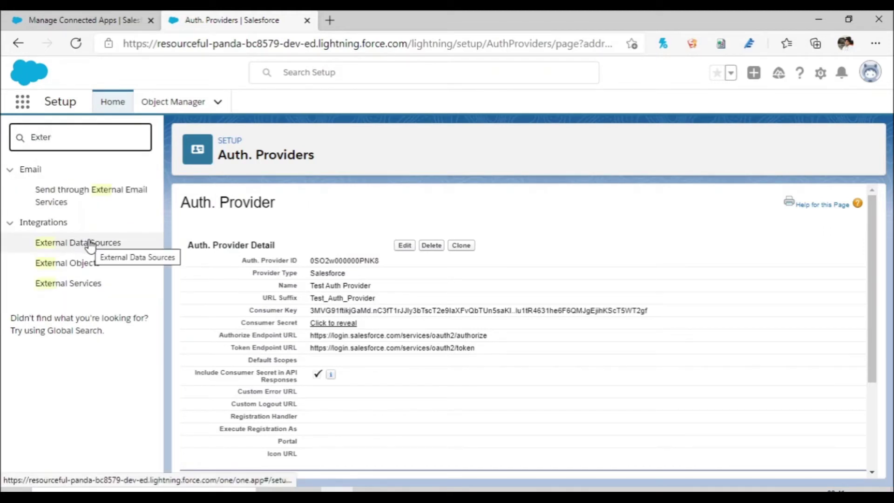
{"action": "left_click", "coordinate": [77, 247]}
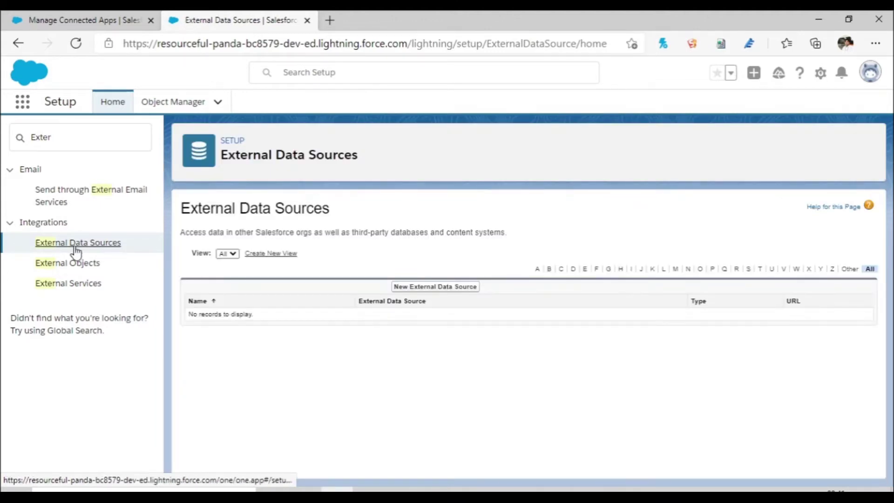
{"action": "left_click", "coordinate": [445, 290]}
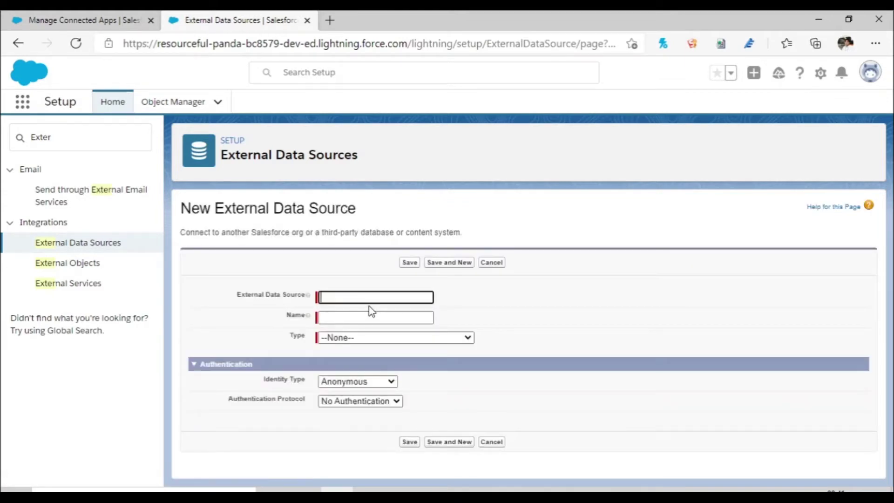
Step: Label it 'Test External Data Source' with name Test_External_Data_Source
{"action": "type", "text": "Test External Data Source"}
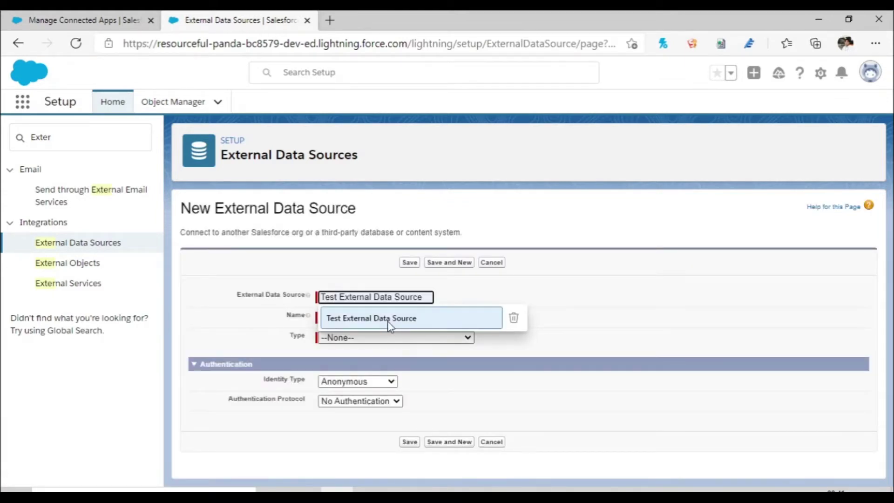
{"action": "left_click", "coordinate": [388, 320]}
{"action": "left_click", "coordinate": [384, 320]}
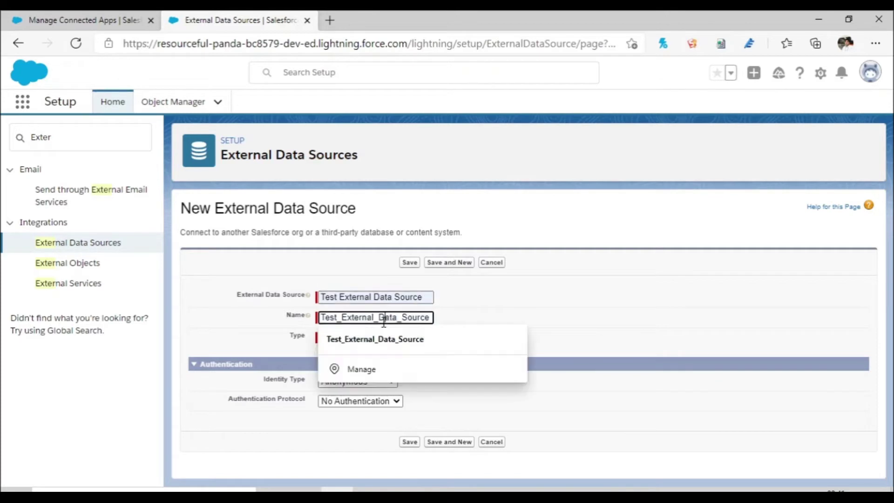
{"action": "left_click", "coordinate": [431, 339]}
{"action": "left_click", "coordinate": [420, 339]}
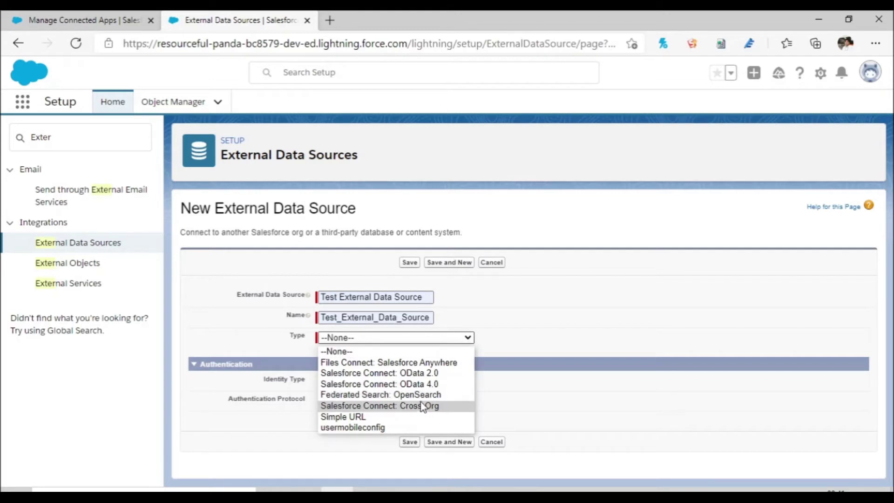
Step: Set type to Salesforce Connect: Cross-Org, connecting to the Production URL
{"action": "left_click", "coordinate": [425, 406]}
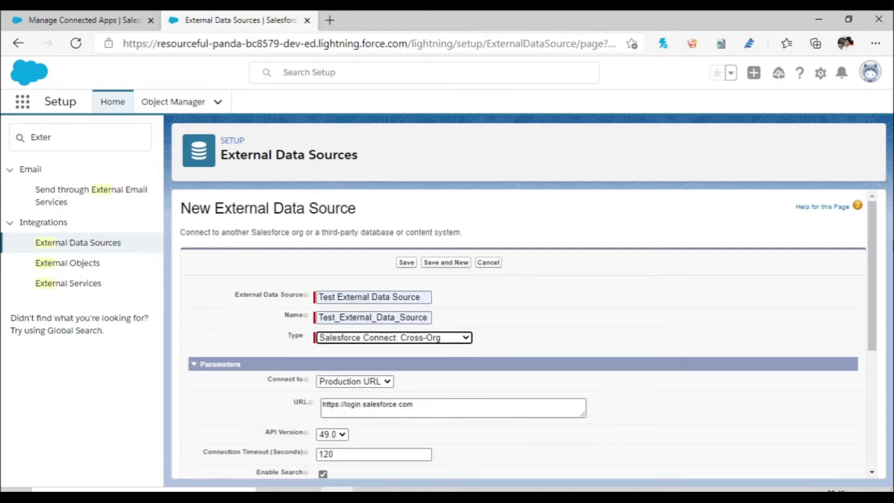
{"action": "scroll", "coordinate": [872, 285], "scroll_direction": "down", "scroll_amount": 3}
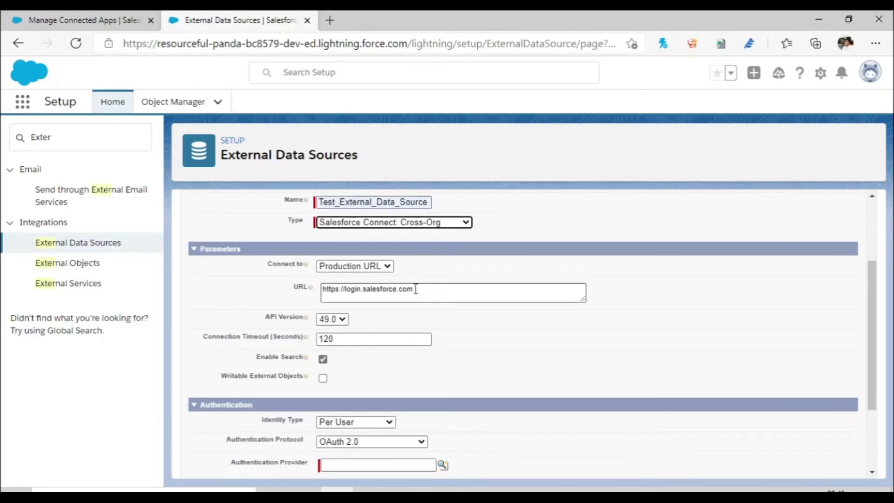
{"action": "left_click", "coordinate": [374, 265]}
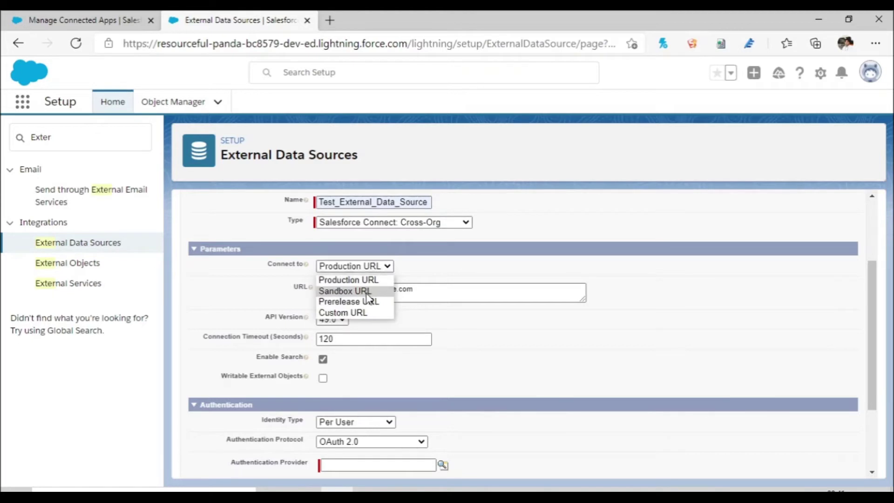
{"action": "left_click", "coordinate": [611, 355]}
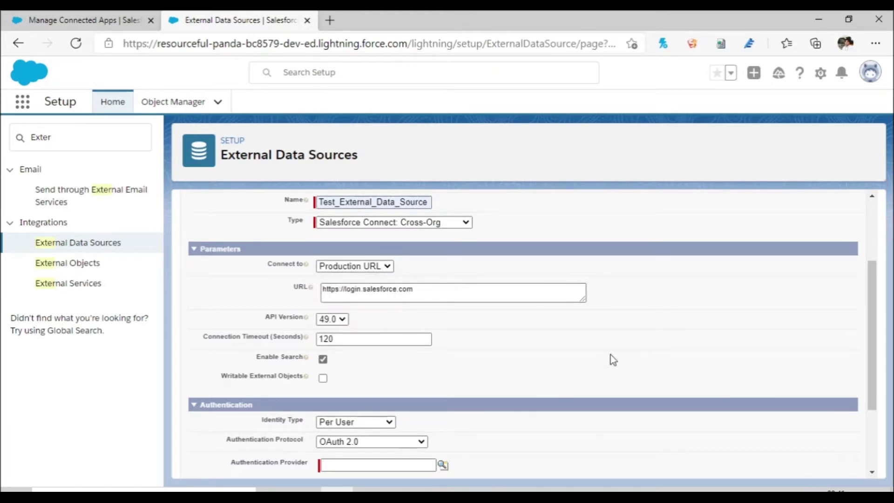
{"action": "left_click_drag", "start_coordinate": [422, 289], "coordinate": [298, 283]}
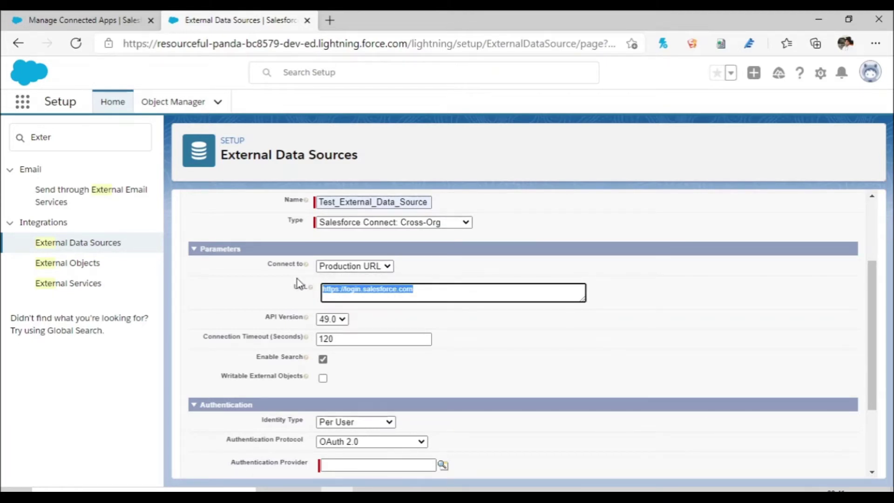
{"action": "left_click", "coordinate": [563, 353]}
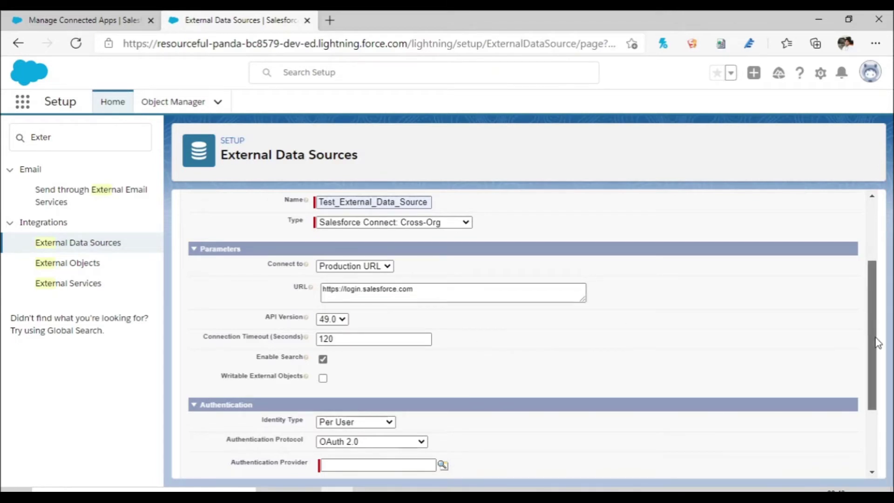
Step: Set the identity type to Named Principal and look up authentication providers
{"action": "left_click_drag", "start_coordinate": [872, 323], "coordinate": [872, 379]}
{"action": "left_click", "coordinate": [371, 316]}
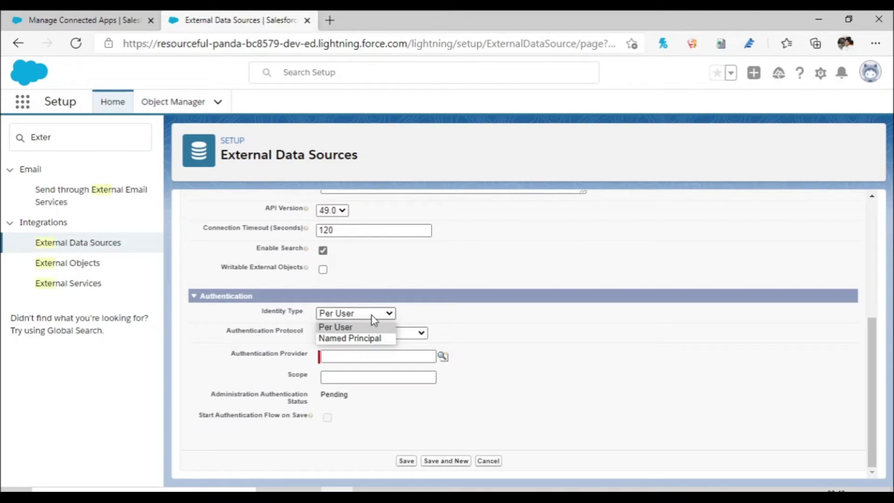
{"action": "left_click", "coordinate": [375, 340]}
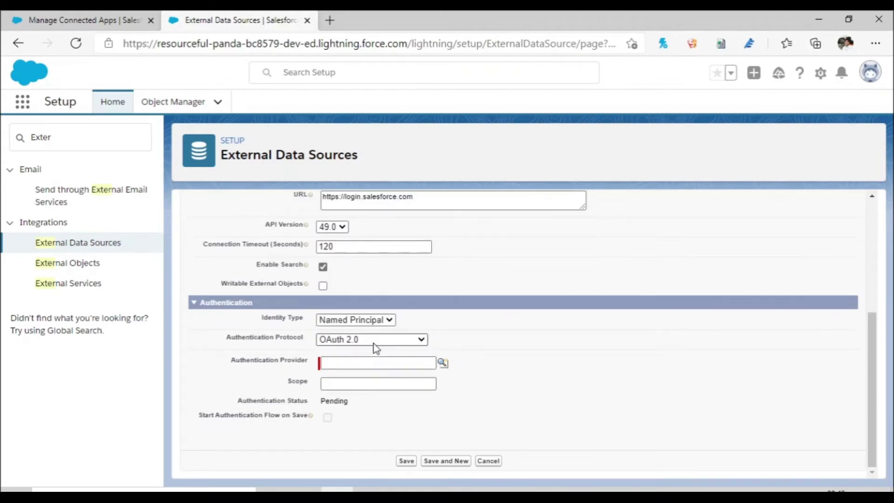
{"action": "left_click", "coordinate": [443, 363]}
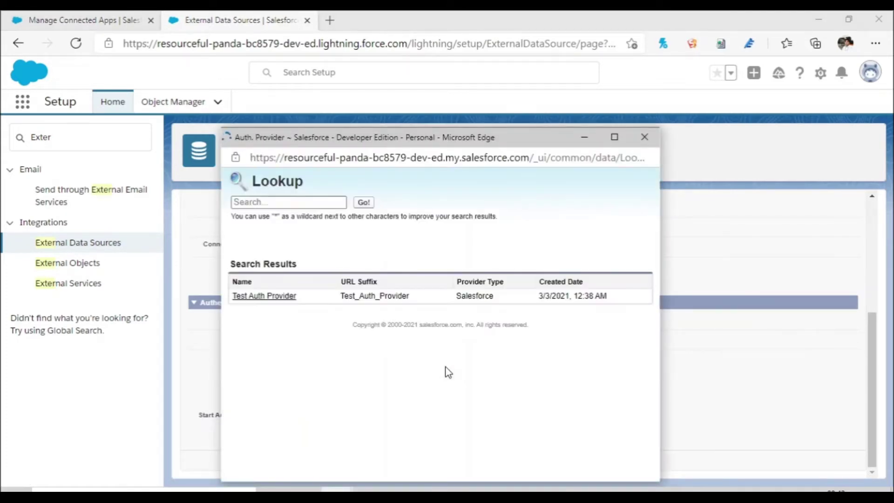
Step: Choose Test Auth Provider and check the Test Connected App's OAuth scope settings
{"action": "left_click", "coordinate": [265, 296]}
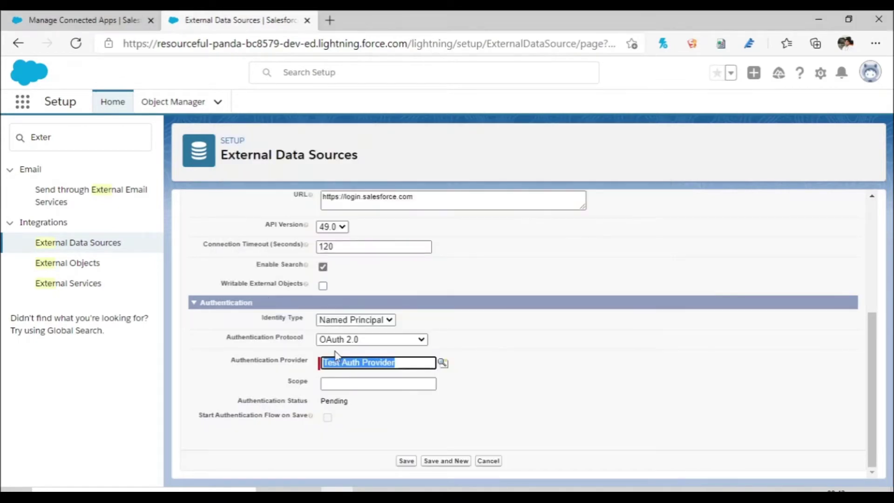
{"action": "left_click", "coordinate": [364, 380]}
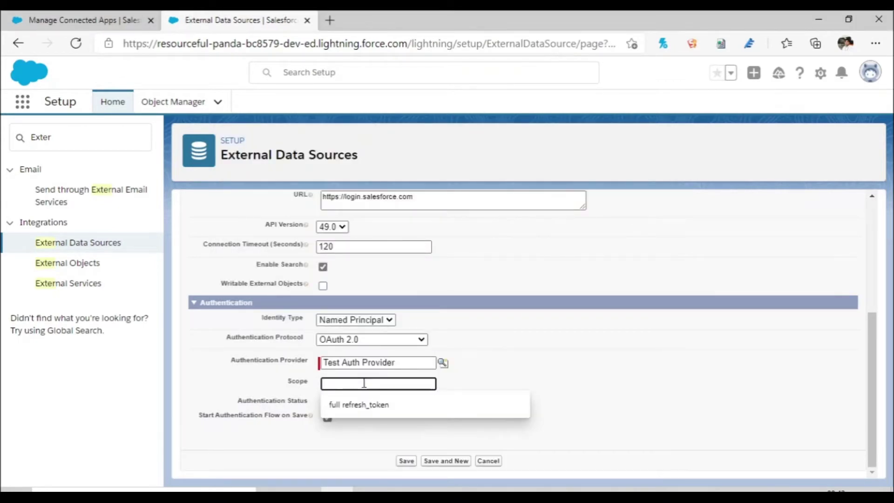
{"action": "left_click", "coordinate": [90, 21]}
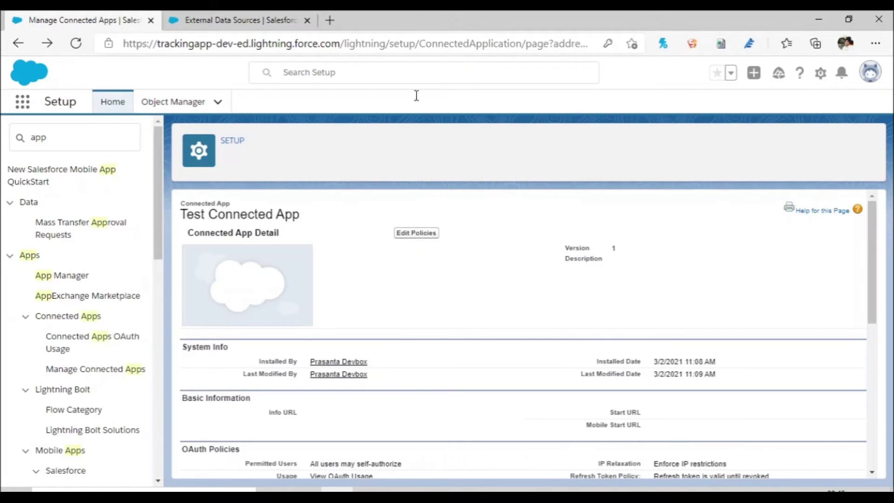
{"action": "left_click_drag", "start_coordinate": [871, 264], "coordinate": [892, 321]}
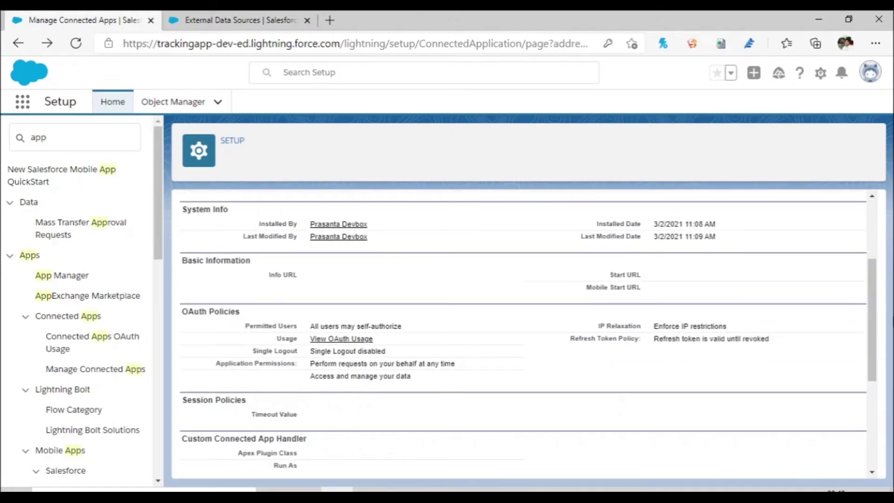
{"action": "left_click", "coordinate": [260, 21]}
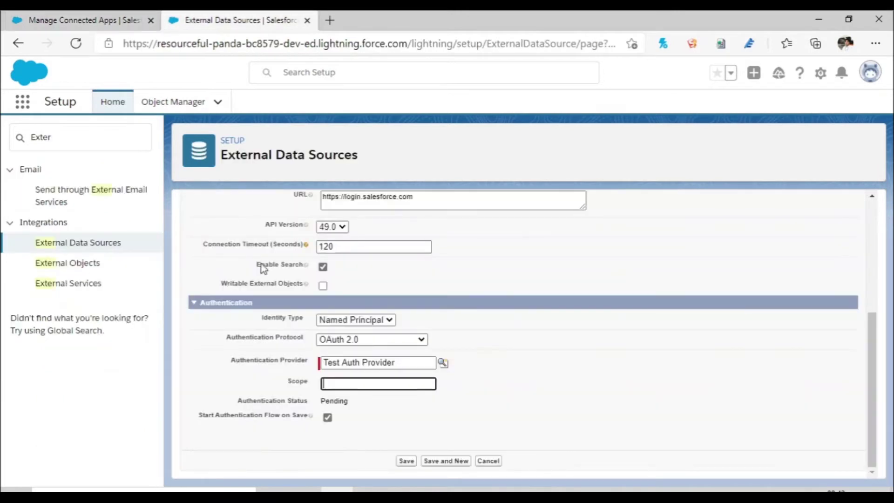
Step: Enter the scope 'api refresh token' and save the external data source
{"action": "type", "text": "api refresh_ token"}
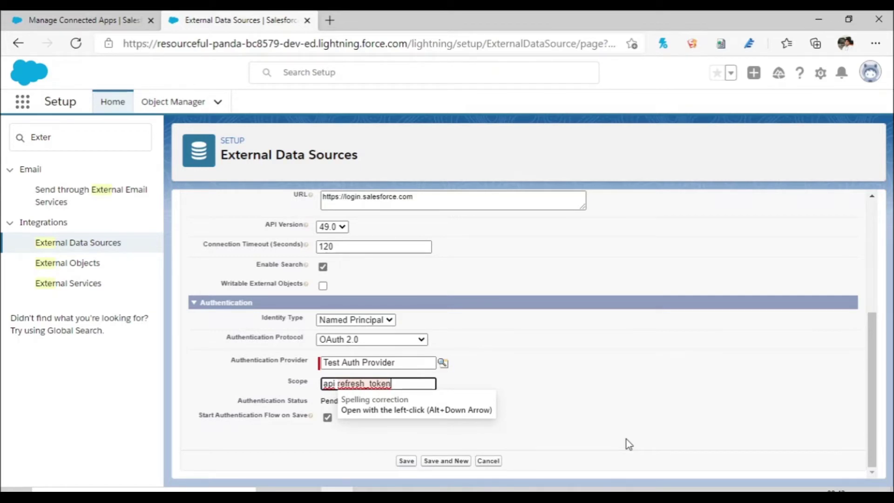
{"action": "left_click", "coordinate": [684, 428]}
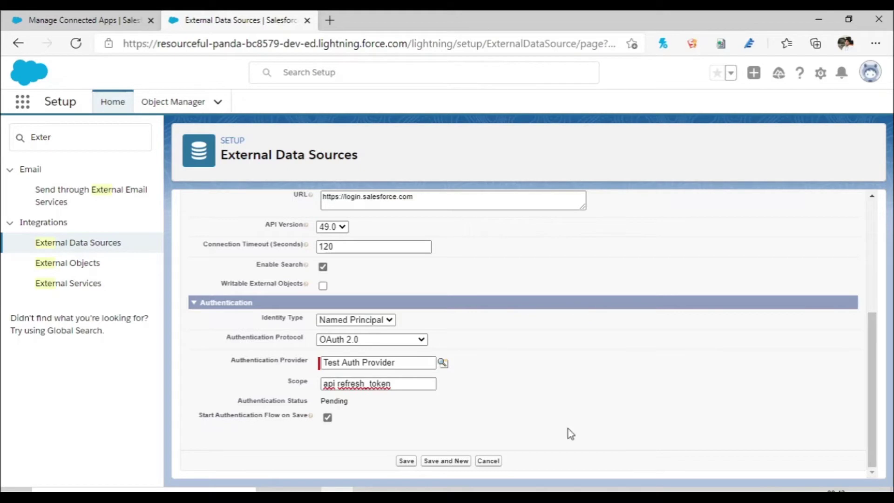
{"action": "left_click", "coordinate": [407, 462]}
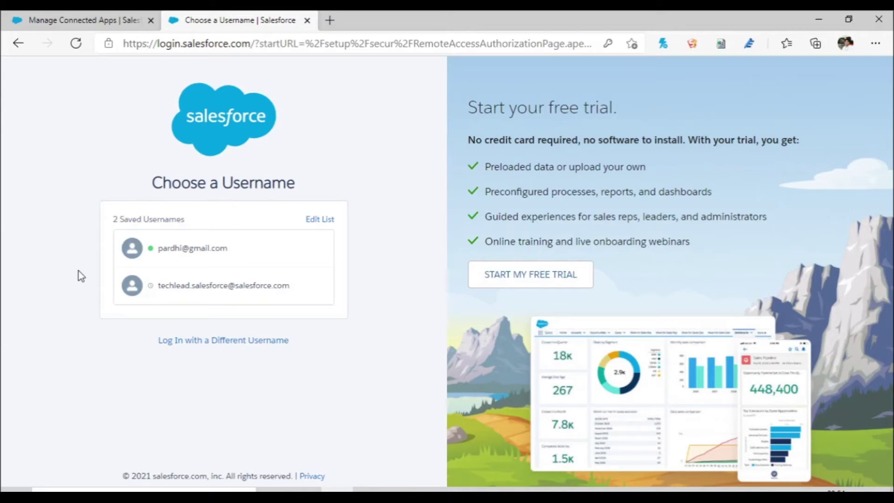
Step: Log in to the other org with a different saved username and allow Test Connected App access
{"action": "left_click", "coordinate": [222, 342]}
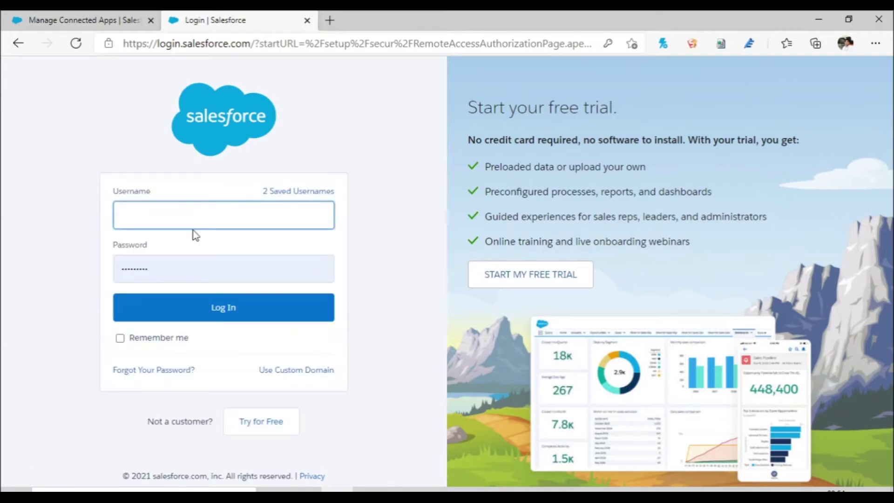
{"action": "left_click", "coordinate": [195, 245]}
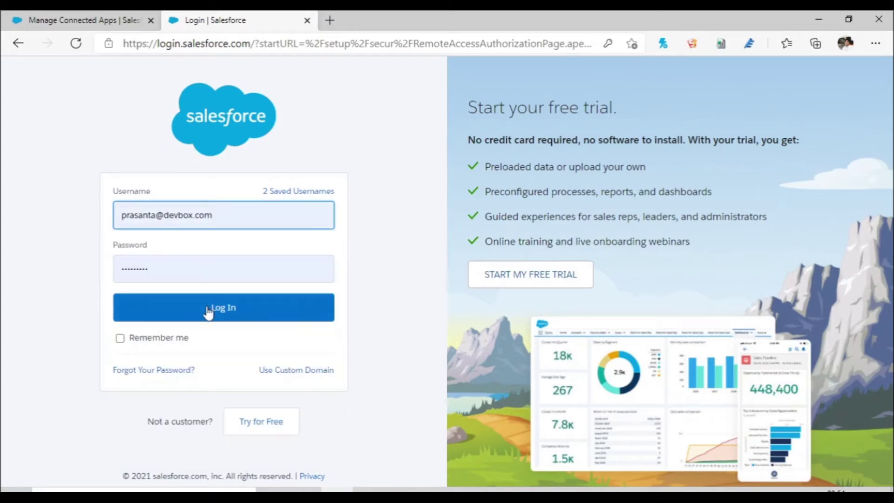
{"action": "left_click", "coordinate": [215, 320]}
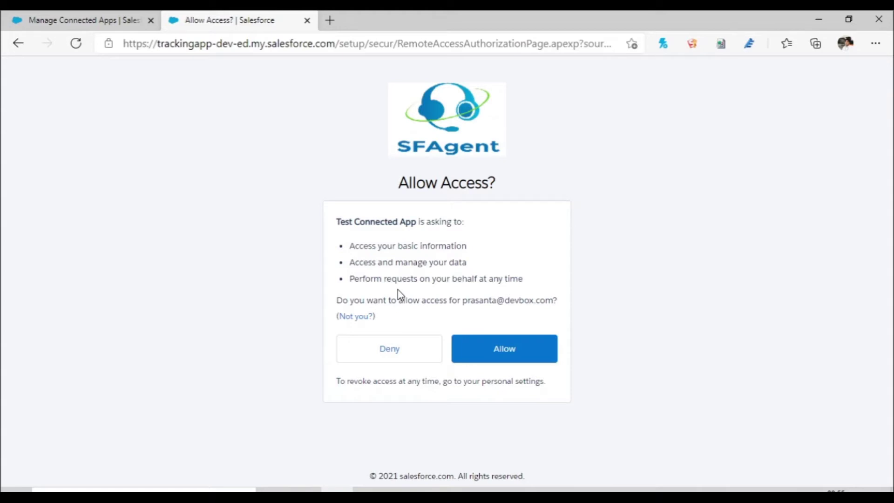
{"action": "left_click", "coordinate": [518, 360]}
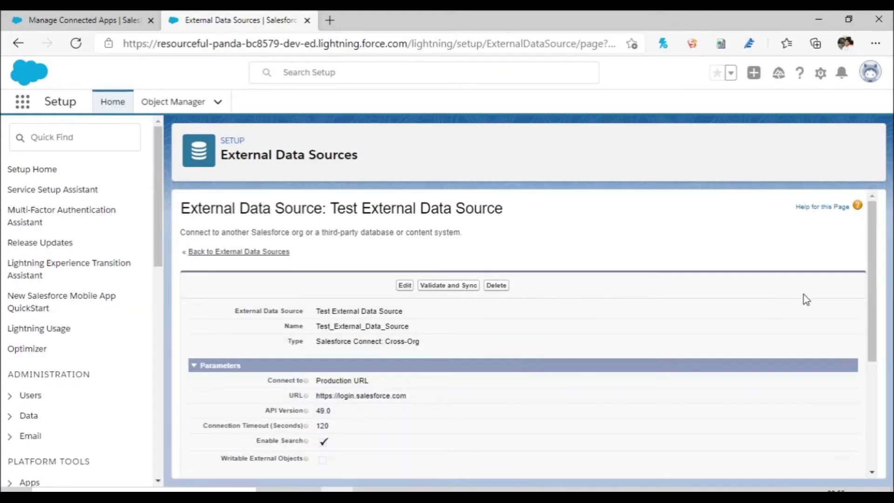
Step: Verify the Authentication Status shows the data source authenticated as the other org's user
{"action": "left_click_drag", "start_coordinate": [869, 316], "coordinate": [870, 411]}
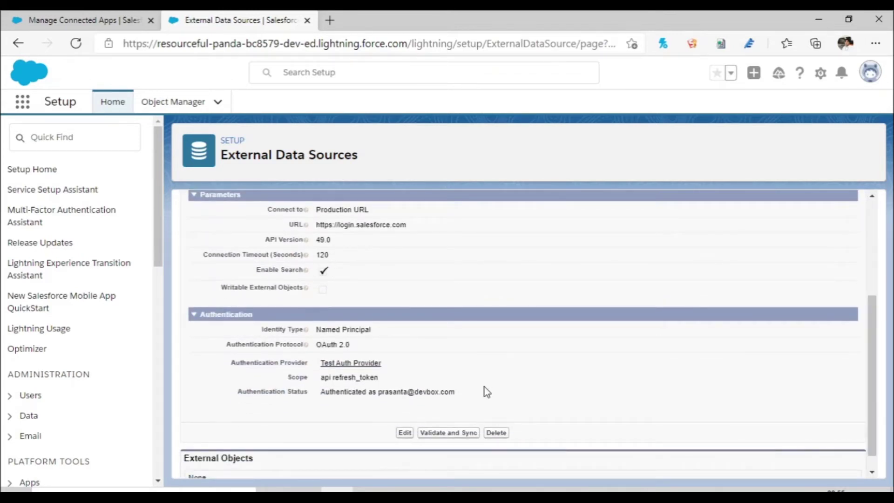
{"action": "left_click_drag", "start_coordinate": [319, 393], "coordinate": [374, 396]}
{"action": "left_click_drag", "start_coordinate": [460, 394], "coordinate": [380, 393]}
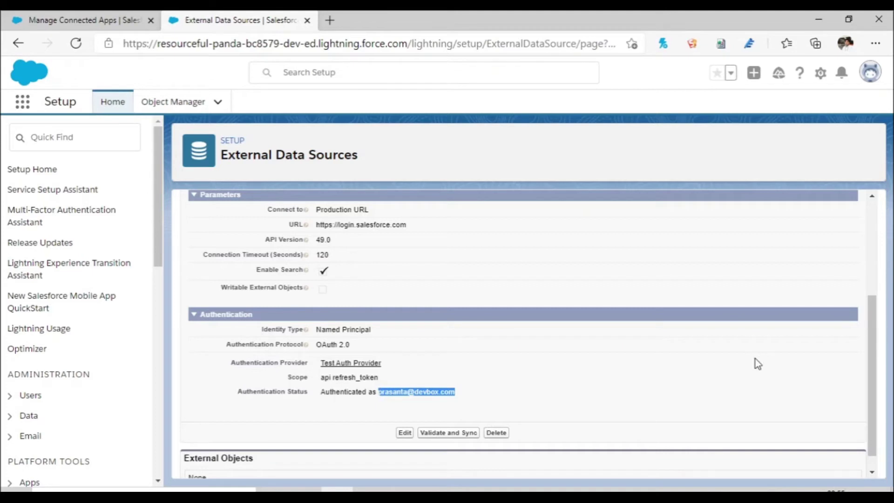
{"action": "scroll", "coordinate": [873, 405], "scroll_direction": "down", "scroll_amount": 1}
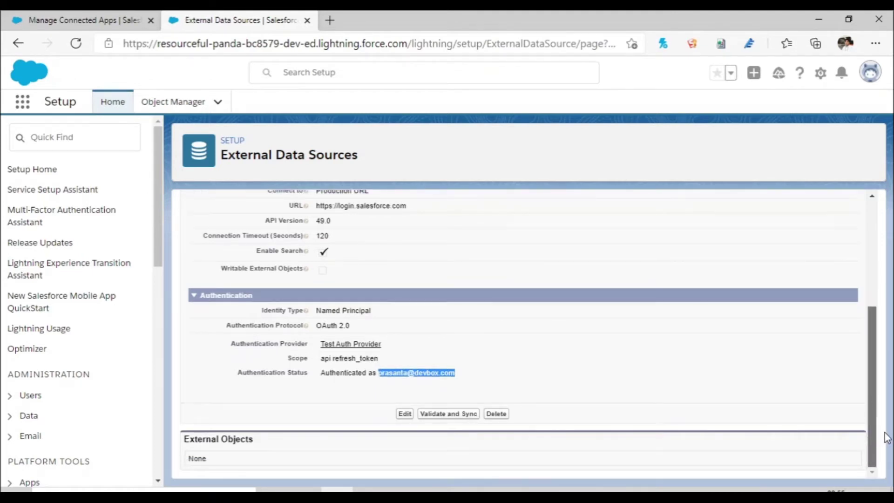
Step: Validate the connection and sync the Account table as an external object
{"action": "left_click", "coordinate": [460, 418]}
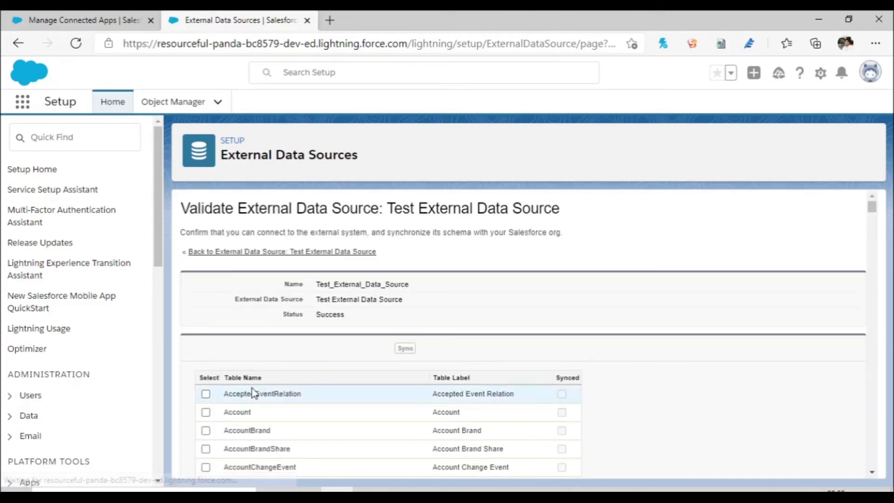
{"action": "left_click", "coordinate": [206, 412]}
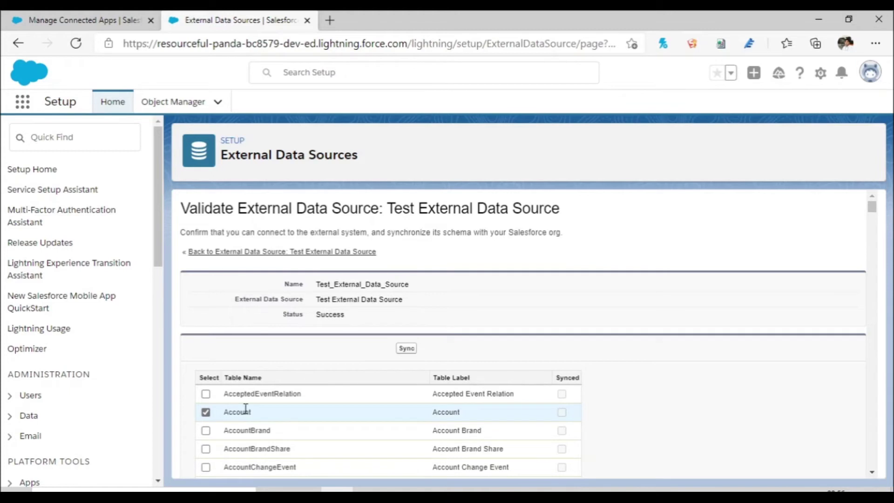
{"action": "left_click", "coordinate": [410, 353]}
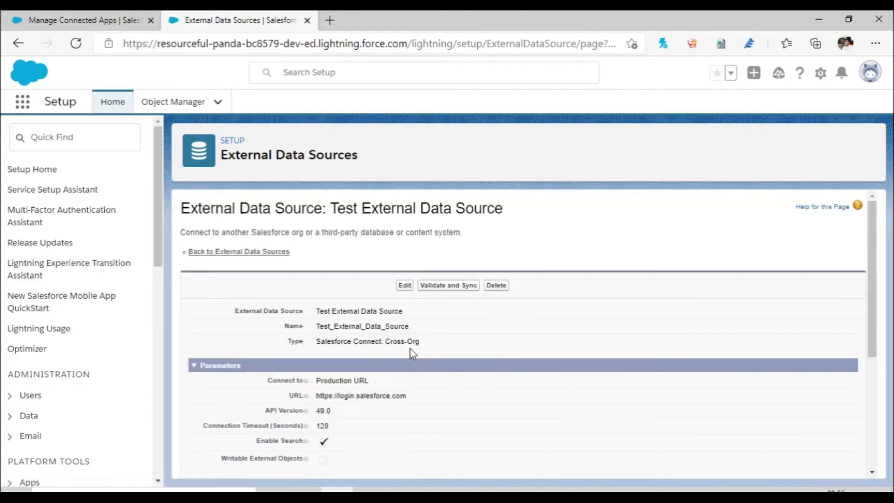
{"action": "left_click_drag", "start_coordinate": [872, 303], "coordinate": [892, 412]}
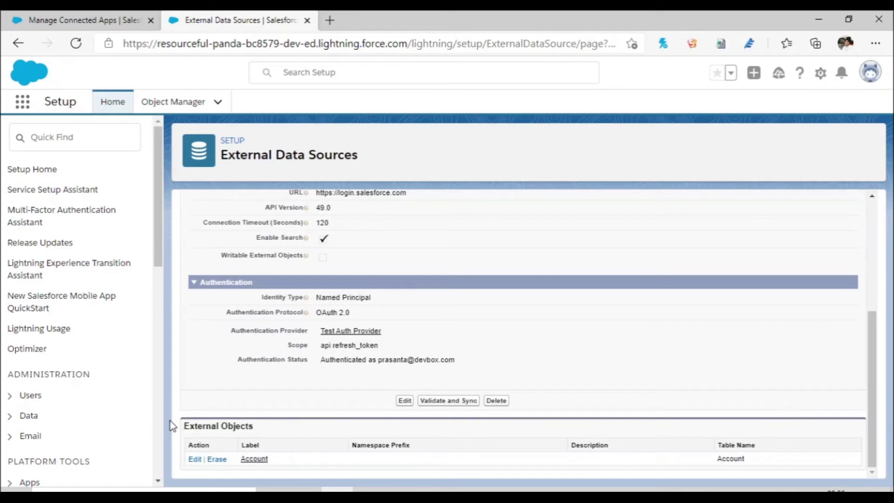
Step: Review the Account__x external object's details and fields, then return to Setup Home
{"action": "left_click", "coordinate": [256, 460]}
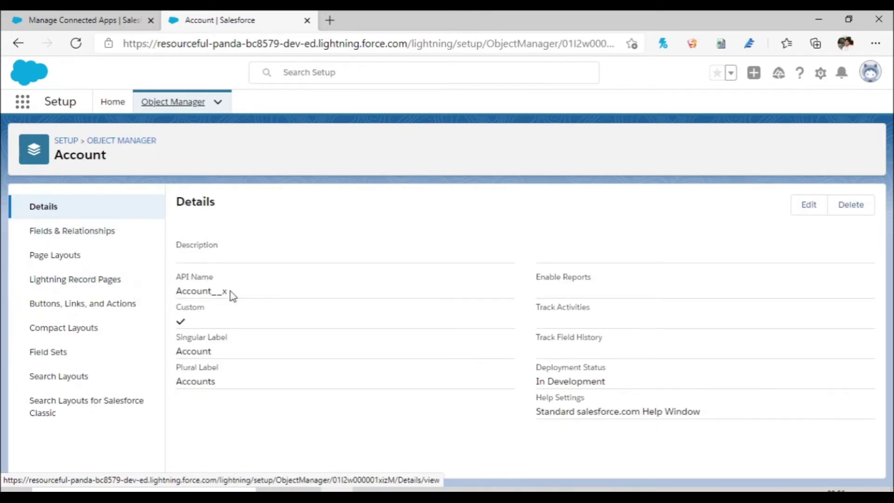
{"action": "left_click_drag", "start_coordinate": [231, 295], "coordinate": [180, 289]}
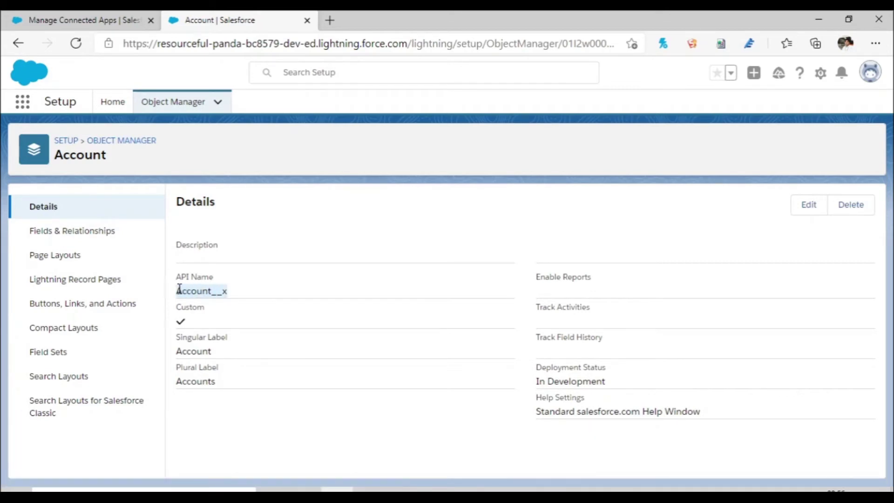
{"action": "left_click", "coordinate": [92, 230]}
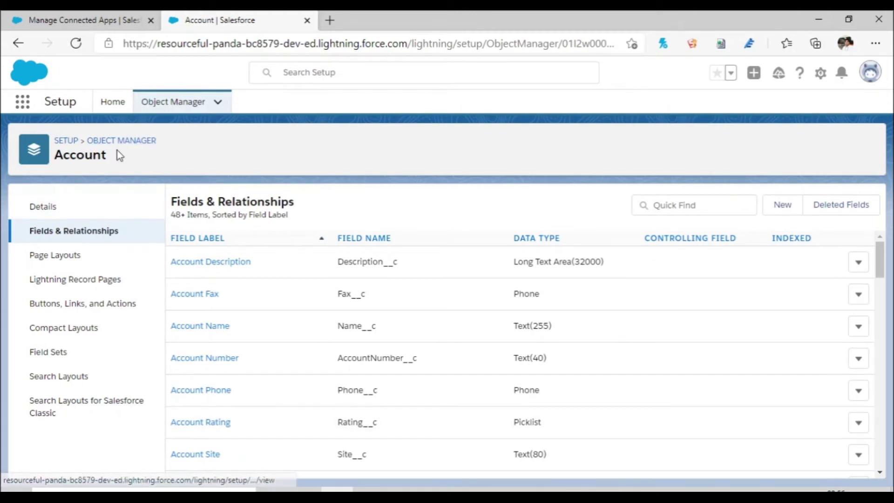
{"action": "left_click", "coordinate": [69, 143]}
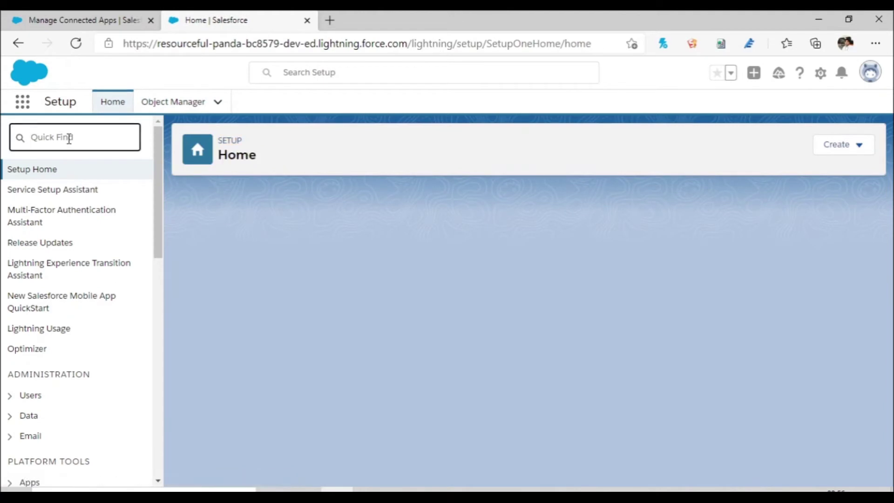
Step: Start a new custom object tab with Account as its object
{"action": "type", "text": "Ta"}
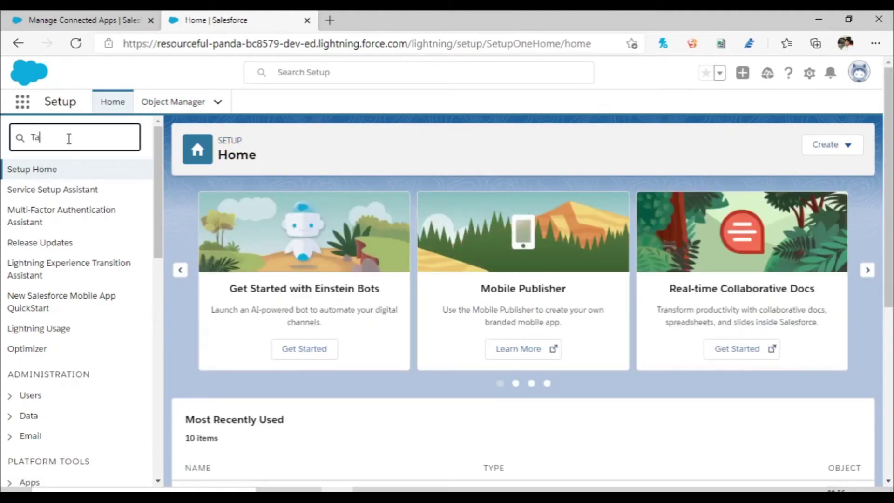
{"action": "type", "text": "b"}
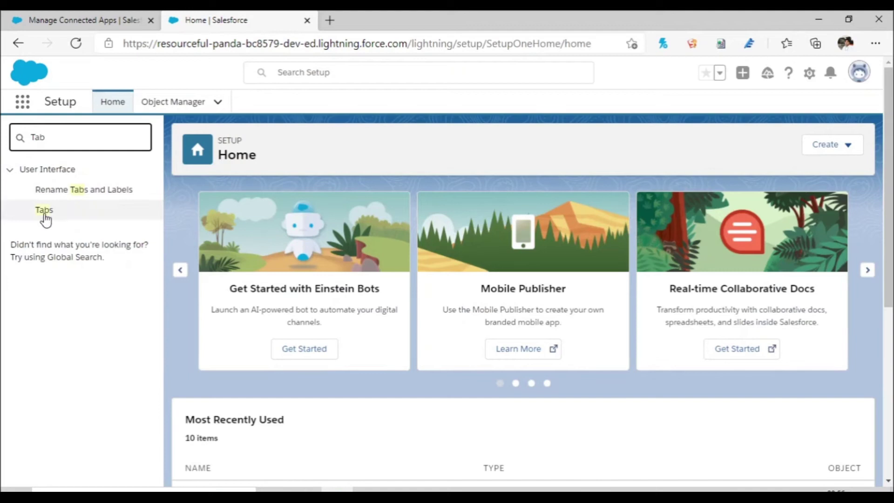
{"action": "left_click", "coordinate": [44, 214]}
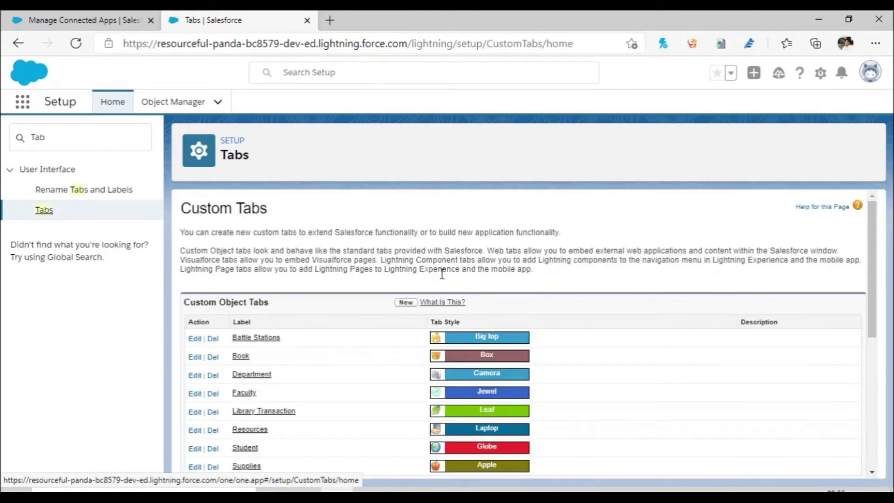
{"action": "left_click", "coordinate": [405, 303]}
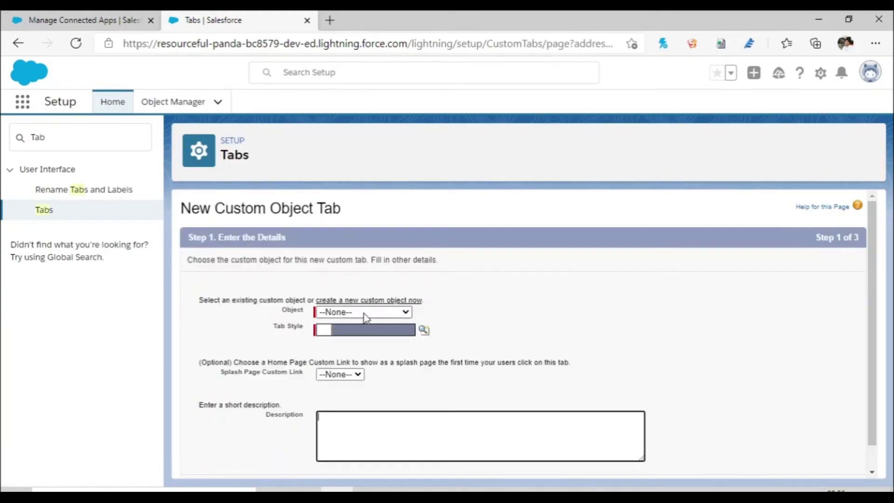
{"action": "left_click", "coordinate": [364, 313]}
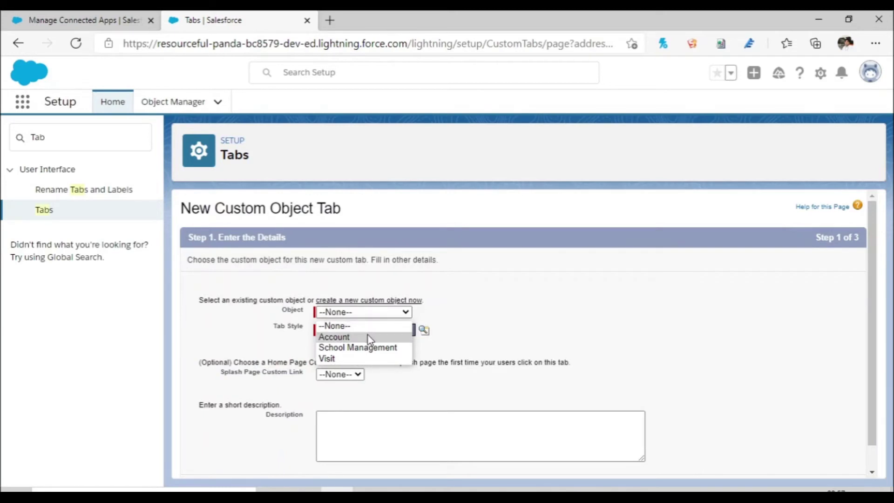
{"action": "left_click", "coordinate": [368, 336]}
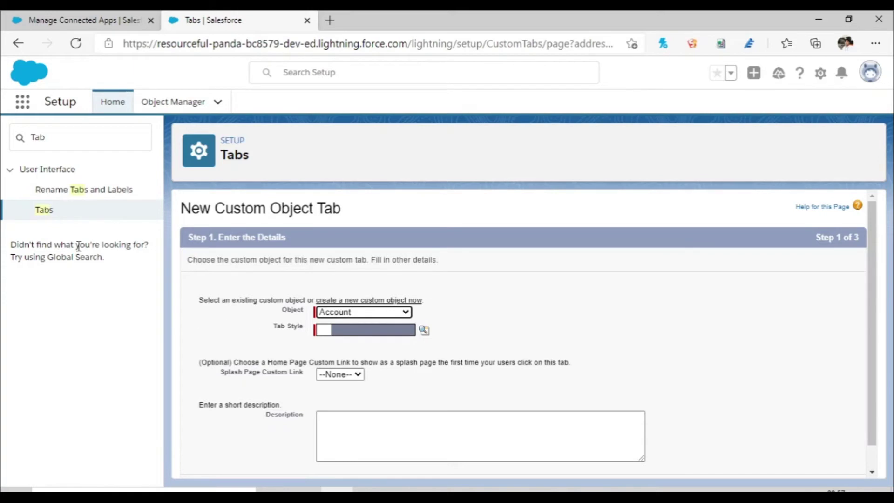
Step: Search Setup for 'Exter' to find the External settings pages
{"action": "left_click", "coordinate": [30, 140]}
{"action": "key", "text": "BackSpace"}
{"action": "key", "text": "BackSpace"}
{"action": "key", "text": "BackSpace"}
{"action": "type", "text": "Ex"}
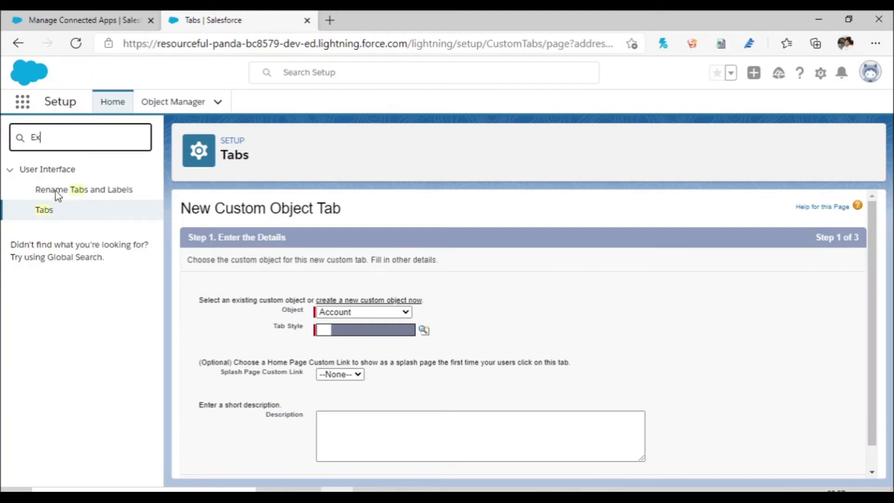
{"action": "type", "text": "ter"}
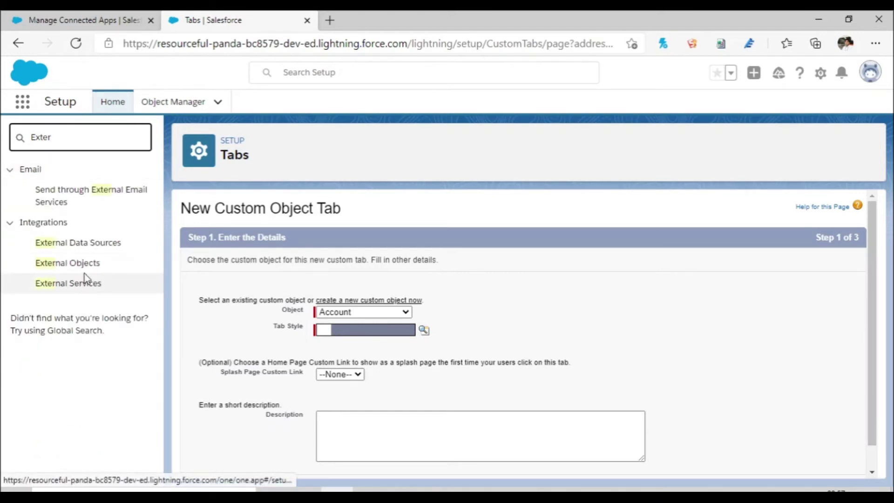
Step: Relabel the Account external object 'Account External', then search Setup for 'tab'
{"action": "left_click", "coordinate": [86, 268]}
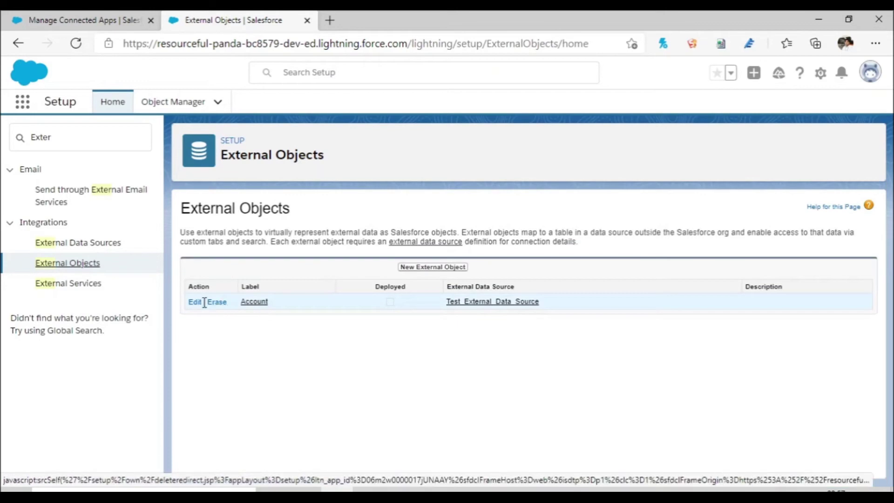
{"action": "left_click", "coordinate": [195, 302]}
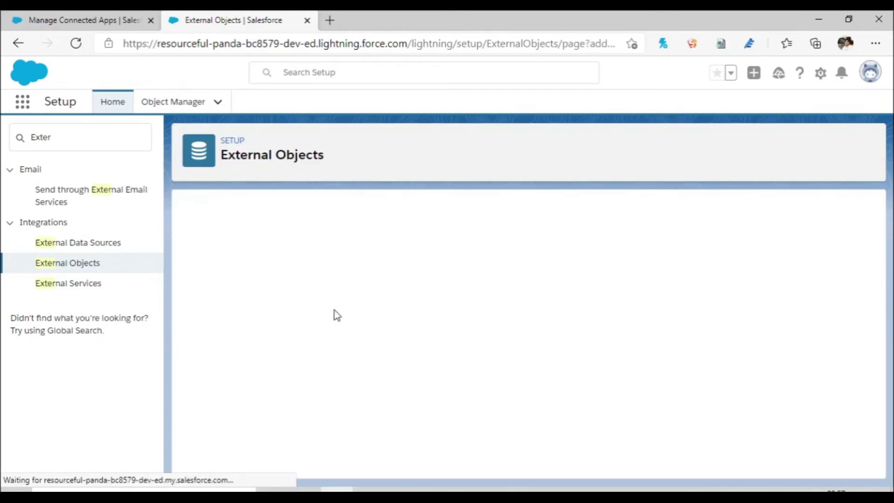
{"action": "left_click", "coordinate": [372, 303]}
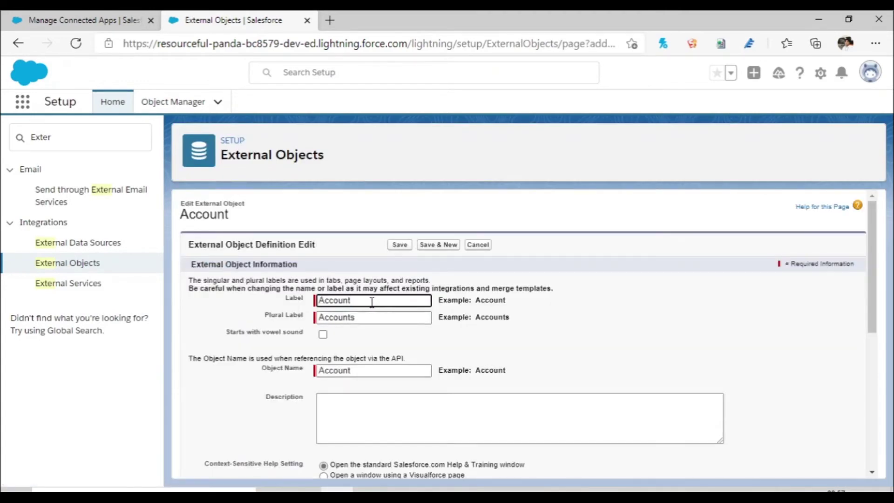
{"action": "type", "text": "External"}
{"action": "left_click", "coordinate": [403, 246]}
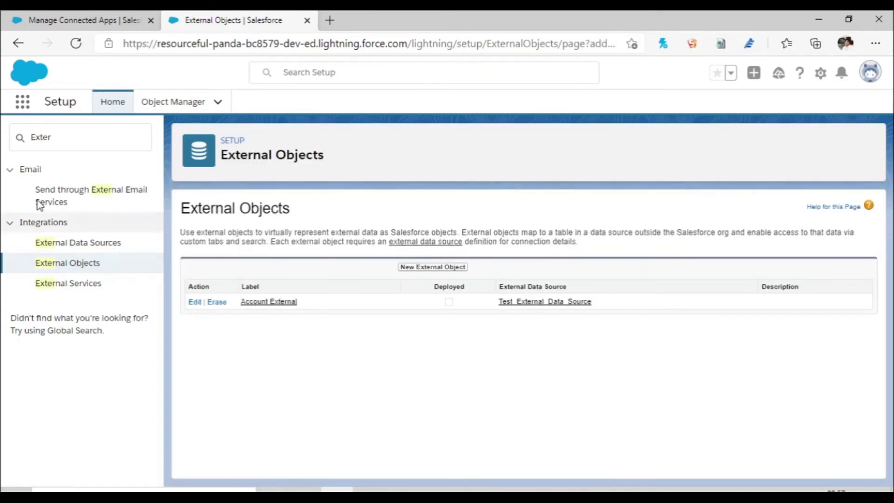
{"action": "left_click_drag", "start_coordinate": [62, 145], "coordinate": [4, 136]}
{"action": "type", "text": "ta"}
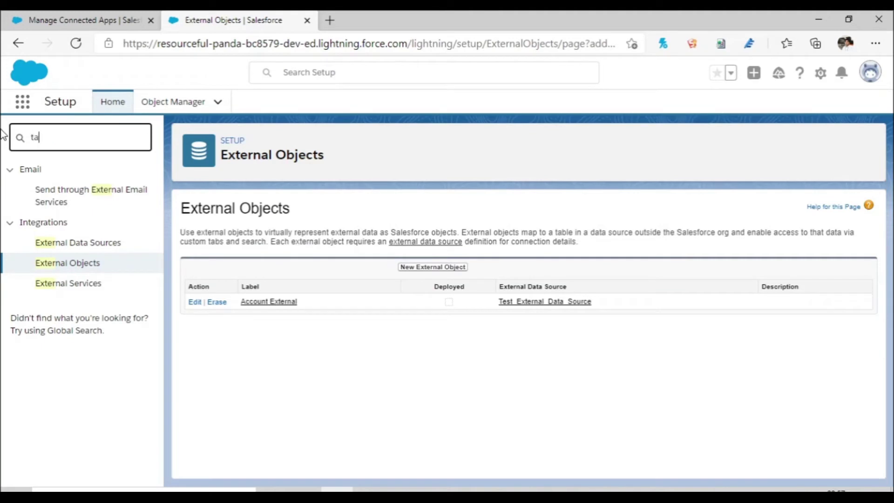
{"action": "type", "text": "b"}
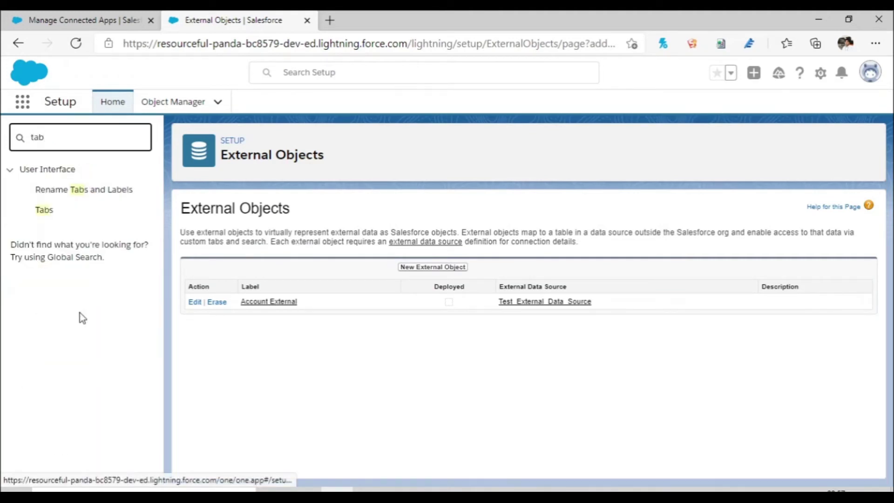
Step: Start a custom object tab for Account External with the Computer tab style
{"action": "left_click", "coordinate": [46, 210]}
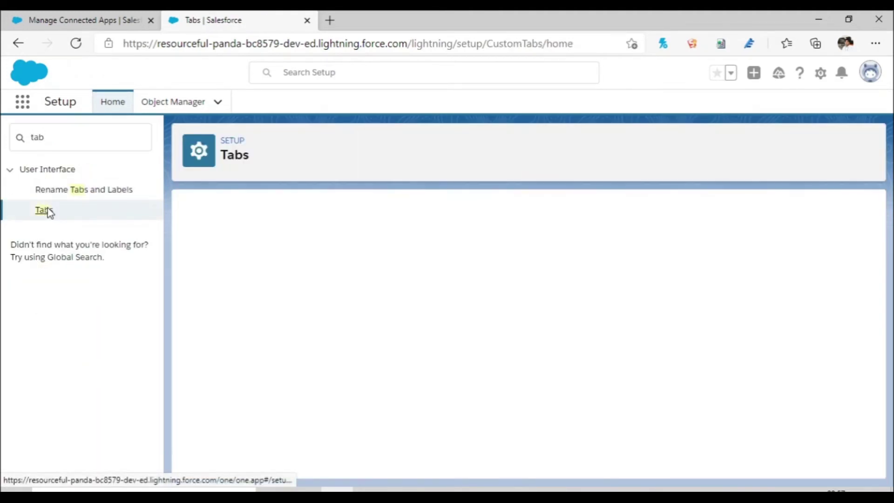
{"action": "left_click", "coordinate": [406, 304]}
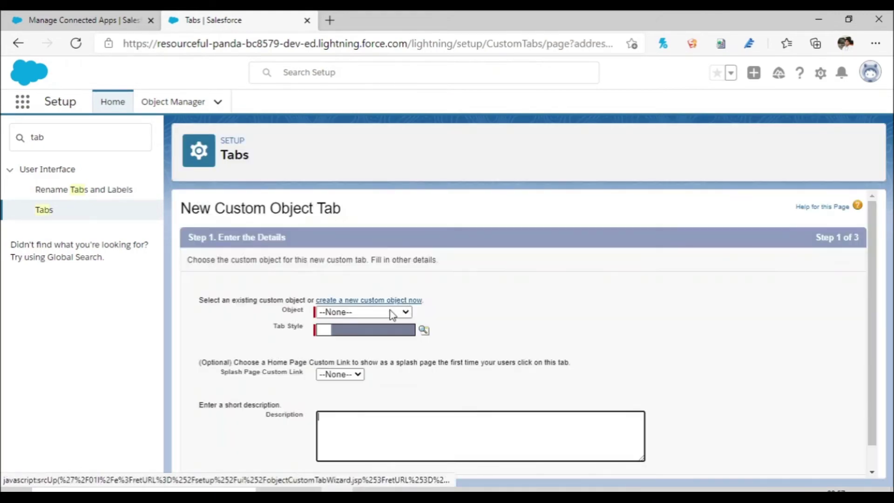
{"action": "left_click", "coordinate": [382, 312]}
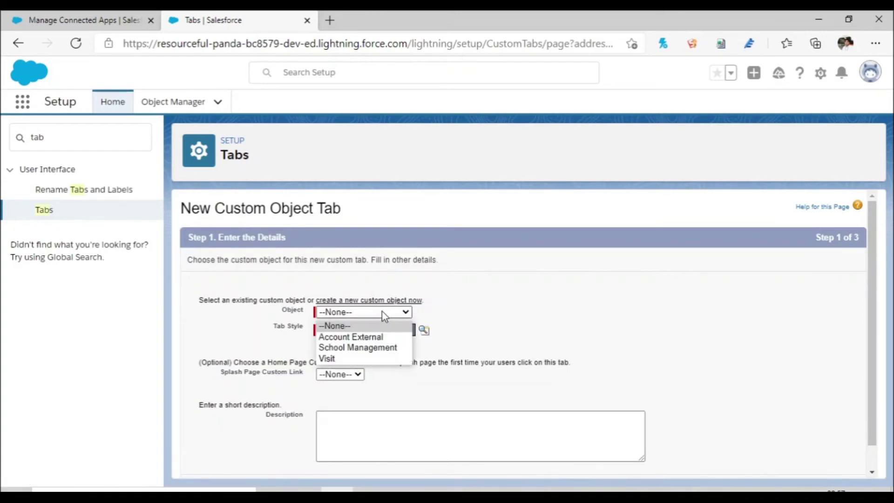
{"action": "left_click", "coordinate": [377, 337]}
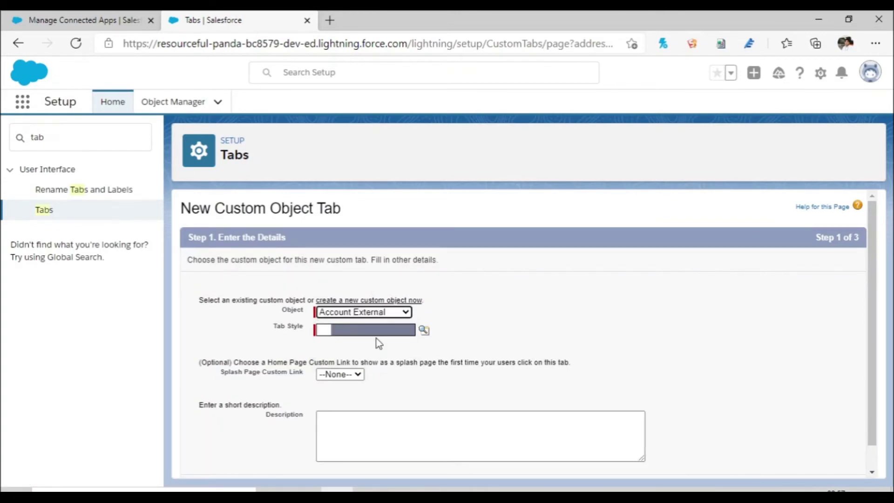
{"action": "scroll", "coordinate": [874, 307], "scroll_direction": "down", "scroll_amount": 1}
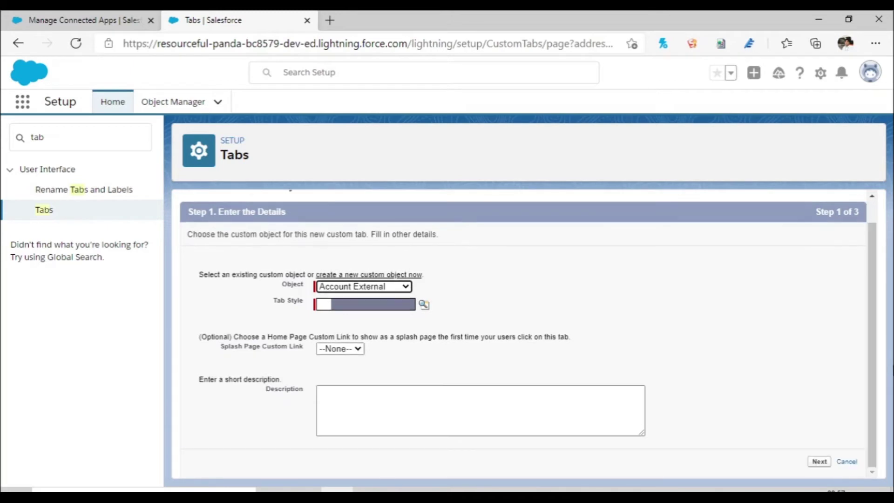
{"action": "left_click", "coordinate": [425, 305]}
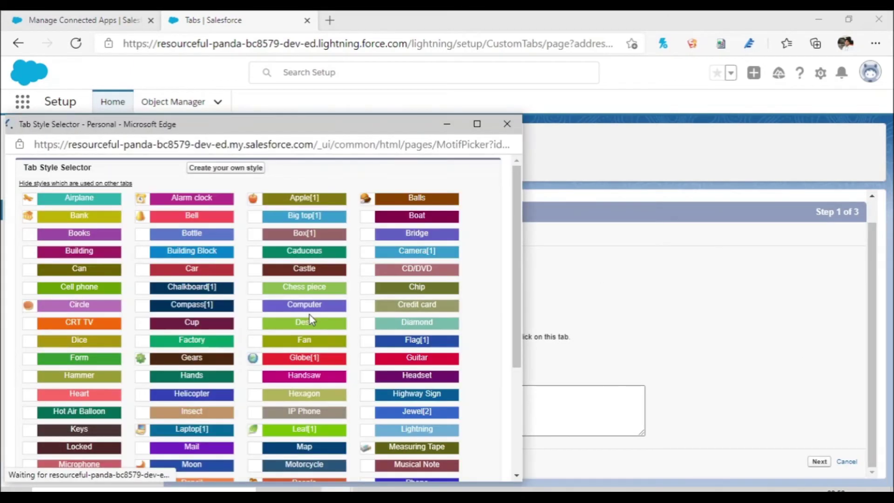
{"action": "left_click", "coordinate": [324, 308]}
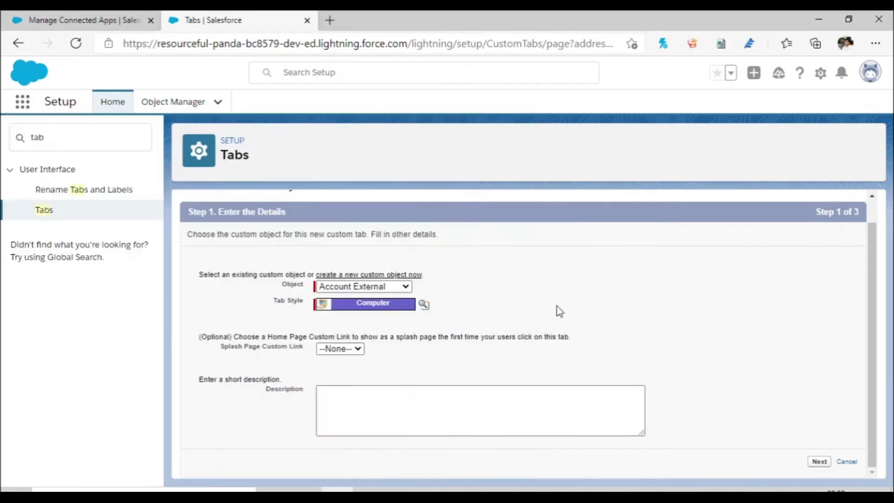
Step: Keep default visibility for all profiles and custom apps, and save the tab
{"action": "left_click", "coordinate": [818, 464]}
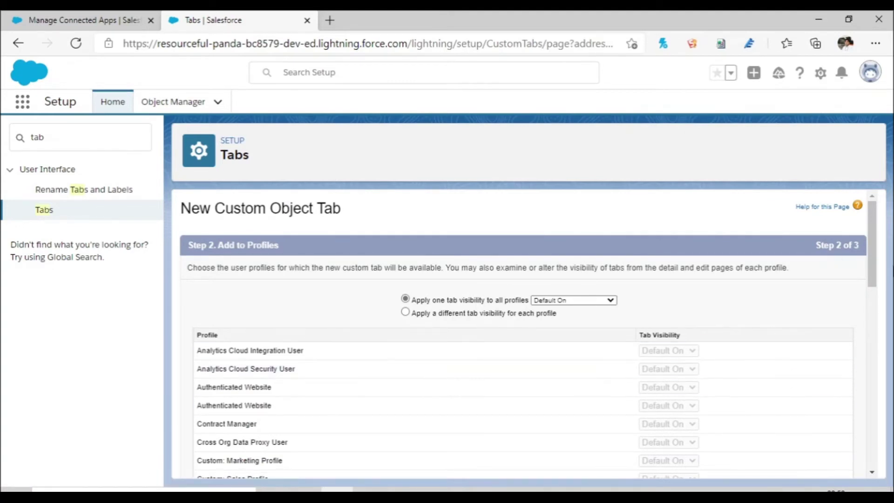
{"action": "left_click_drag", "start_coordinate": [873, 271], "coordinate": [873, 453]}
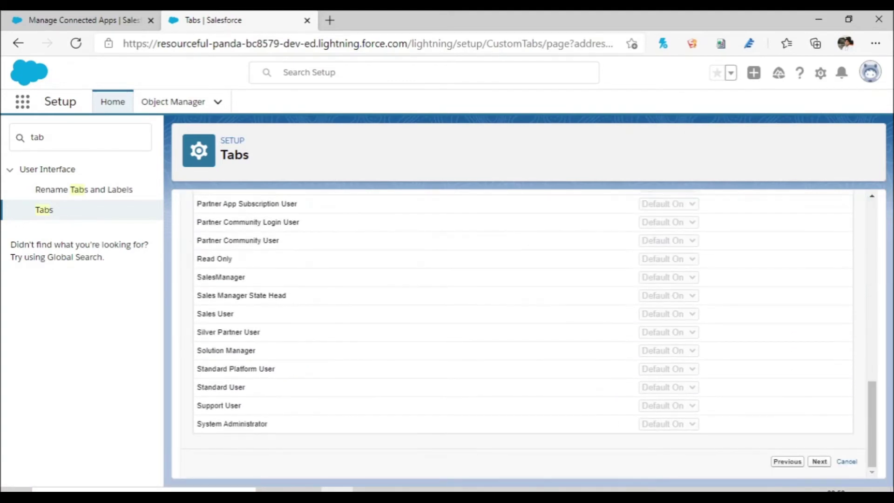
{"action": "left_click", "coordinate": [819, 462]}
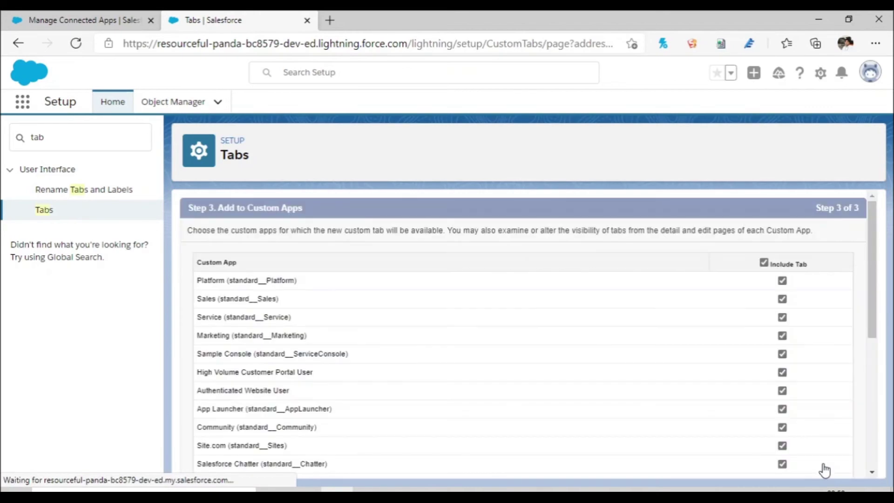
{"action": "left_click_drag", "start_coordinate": [872, 321], "coordinate": [872, 451]}
{"action": "left_click", "coordinate": [818, 462]}
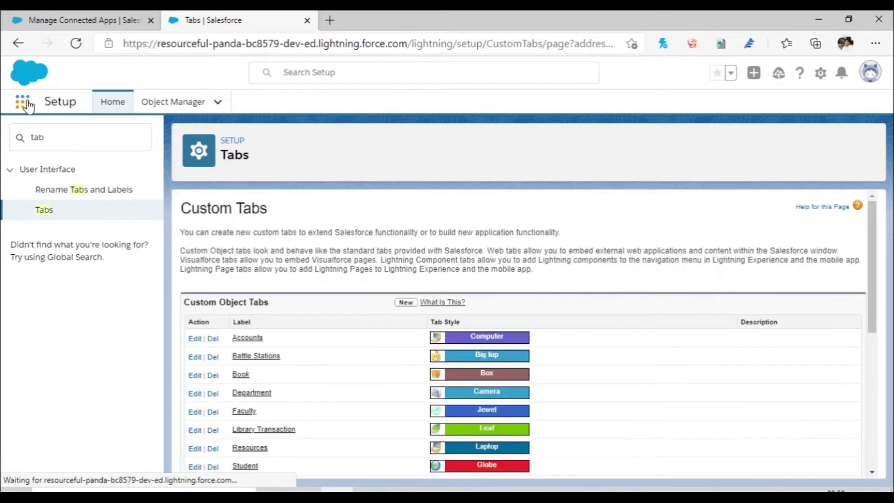
Step: Find the external Accounts (Account__x) item through App Launcher and open its tab
{"action": "left_click", "coordinate": [28, 106]}
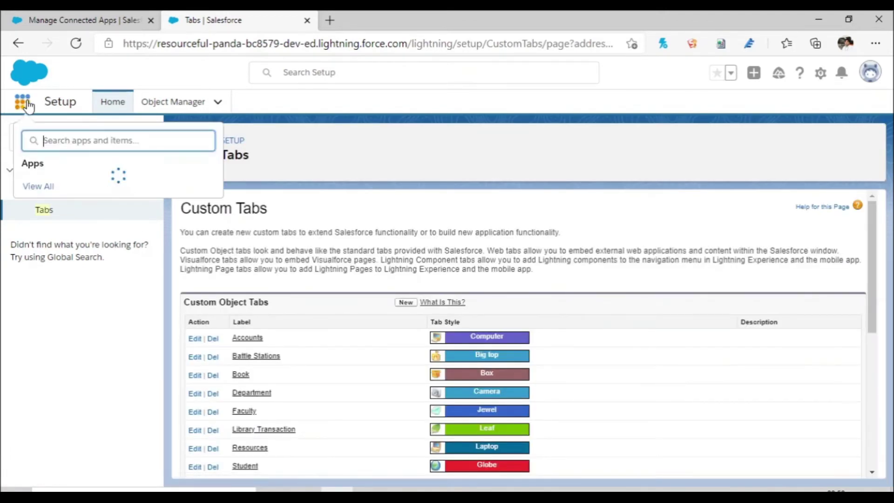
{"action": "type", "text": "Acc"}
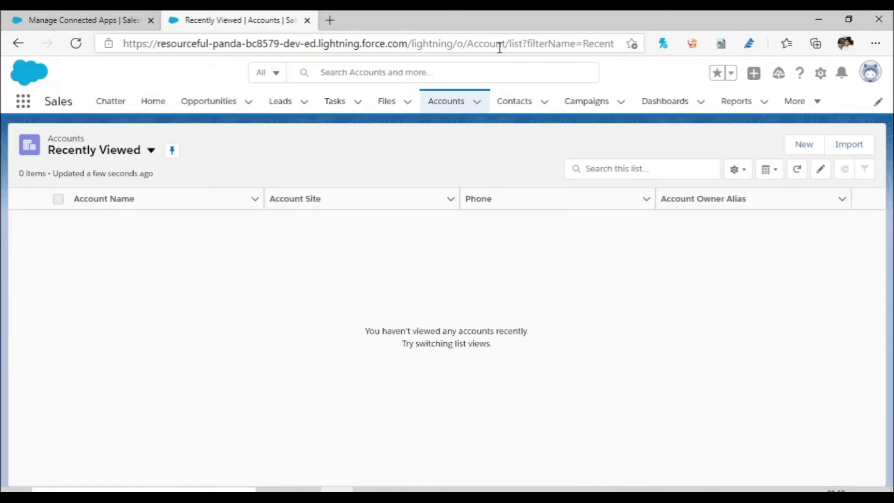
{"action": "double_click", "coordinate": [486, 45]}
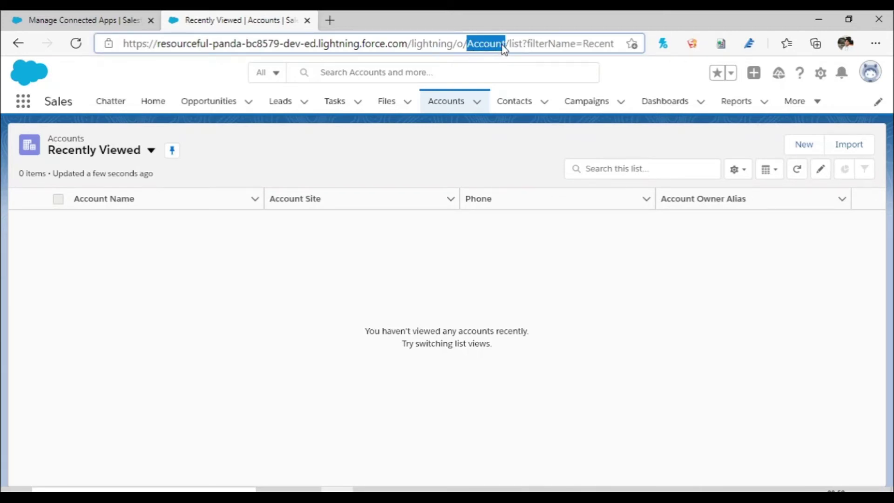
{"action": "left_click", "coordinate": [22, 110]}
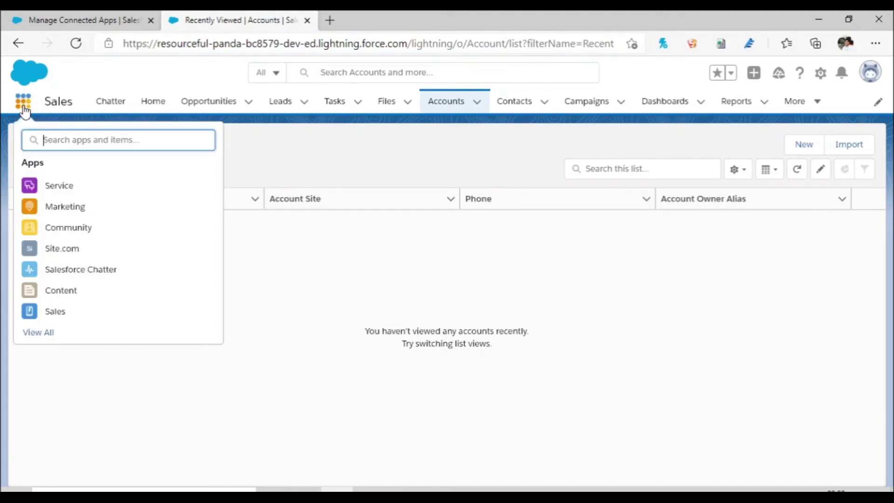
{"action": "type", "text": "Account"}
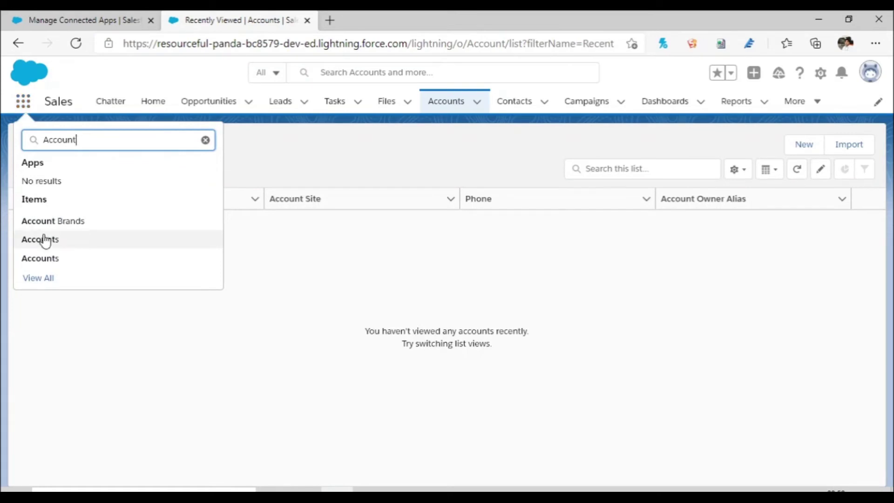
{"action": "left_click", "coordinate": [47, 259]}
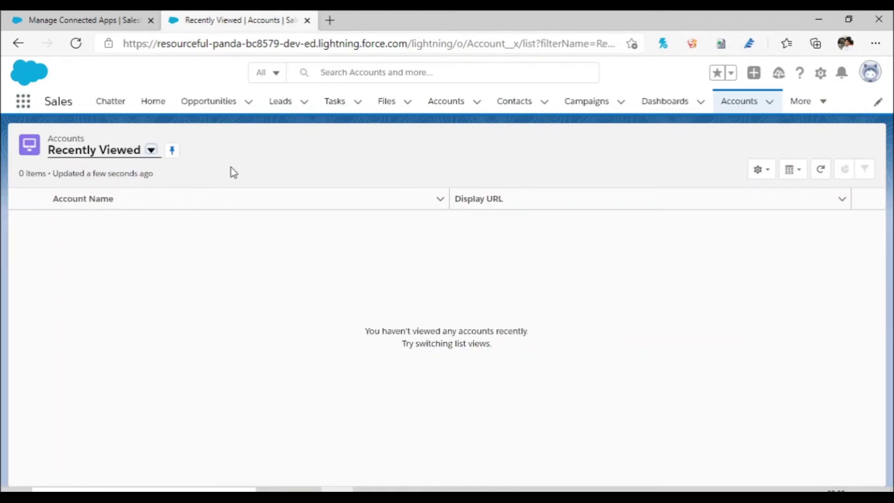
Step: Start a new list view from the List View Controls menu
{"action": "left_click", "coordinate": [769, 173]}
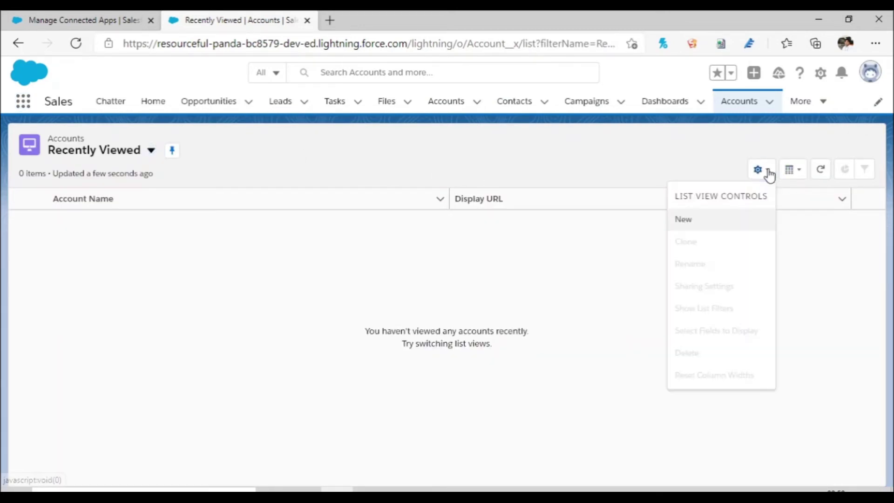
{"action": "left_click", "coordinate": [429, 271]}
{"action": "left_click", "coordinate": [799, 178]}
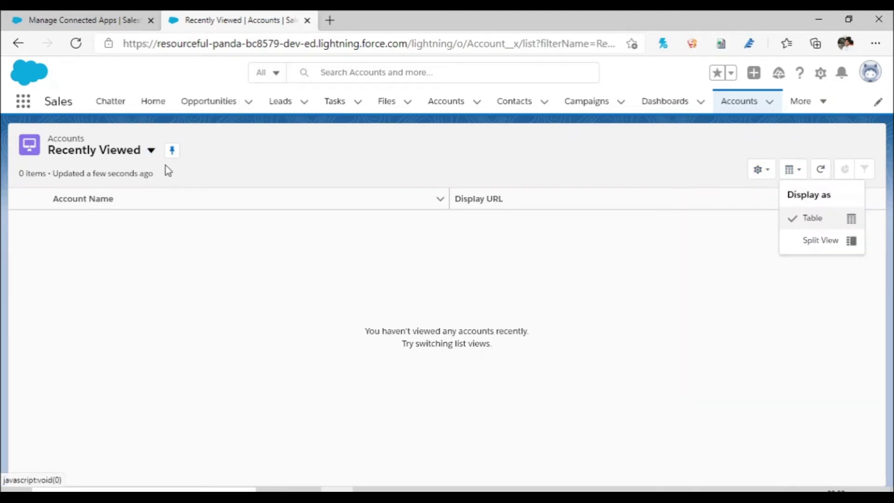
{"action": "left_click", "coordinate": [770, 178]}
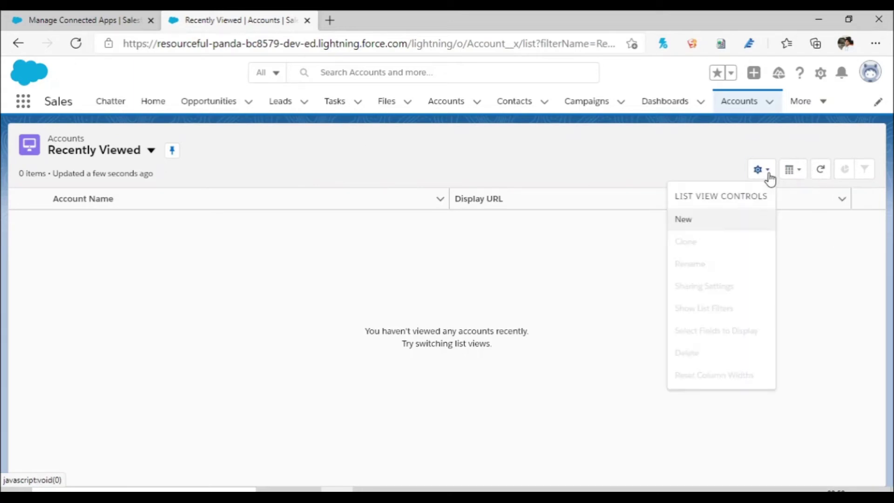
{"action": "left_click", "coordinate": [731, 227]}
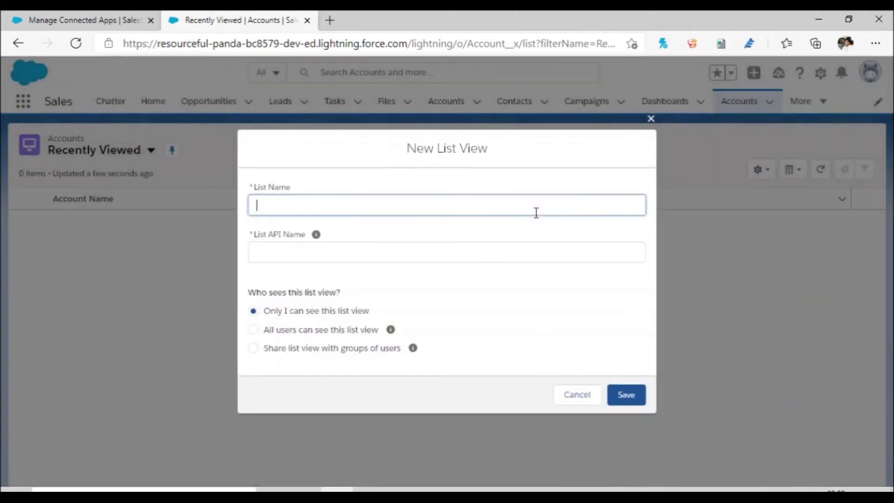
Step: Name the list view 'Account External', share it with all users, and save
{"action": "type", "text": "A"}
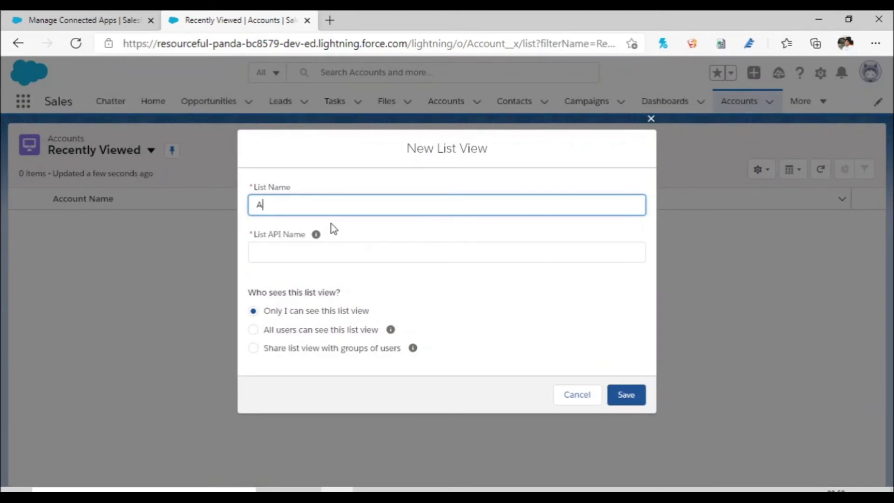
{"action": "type", "text": "ccount External"}
{"action": "left_click", "coordinate": [477, 301]}
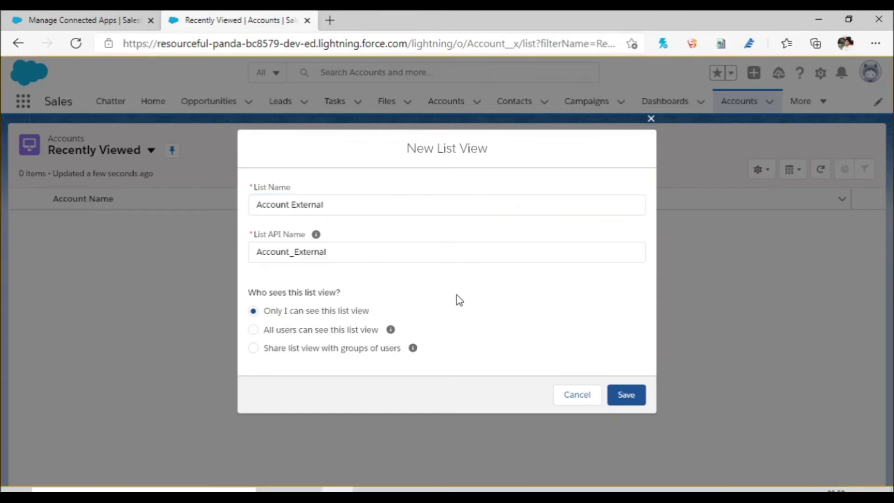
{"action": "left_click", "coordinate": [258, 330]}
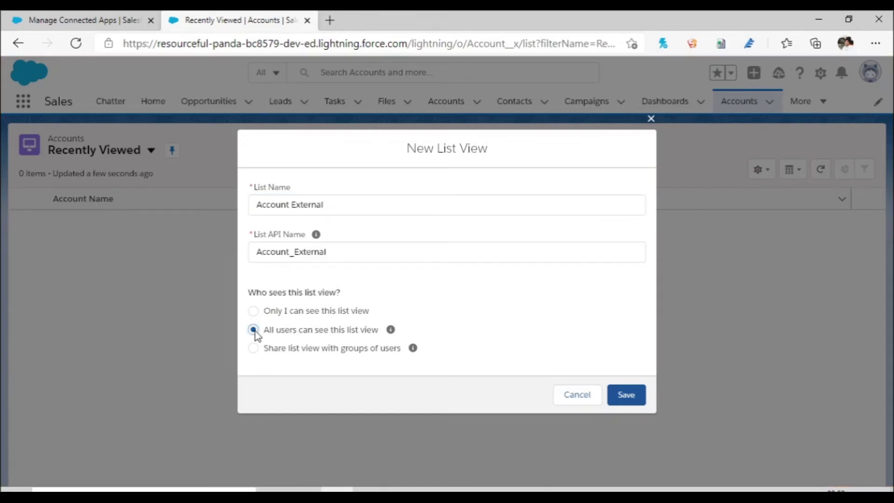
{"action": "left_click", "coordinate": [626, 396]}
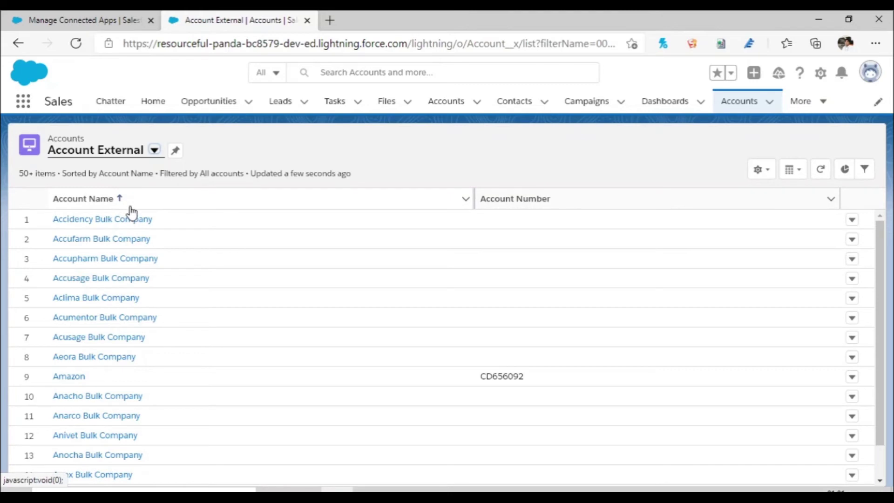
{"action": "left_click", "coordinate": [766, 177]}
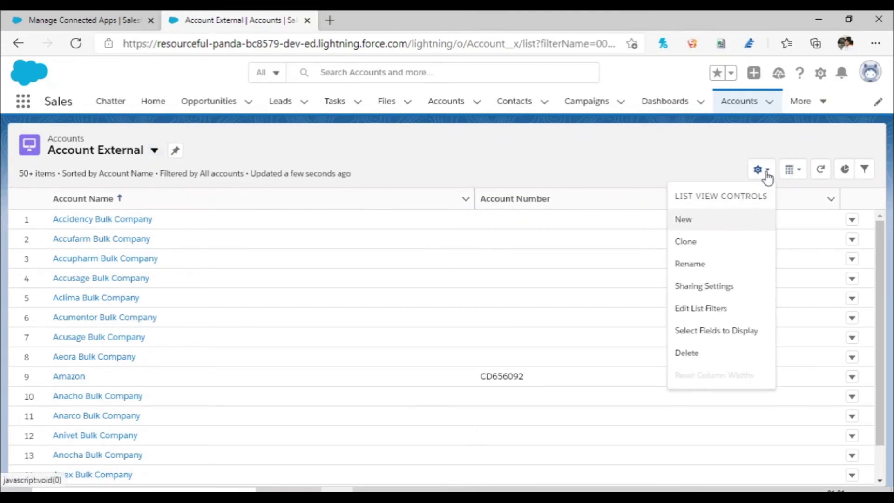
{"action": "left_click", "coordinate": [714, 329]}
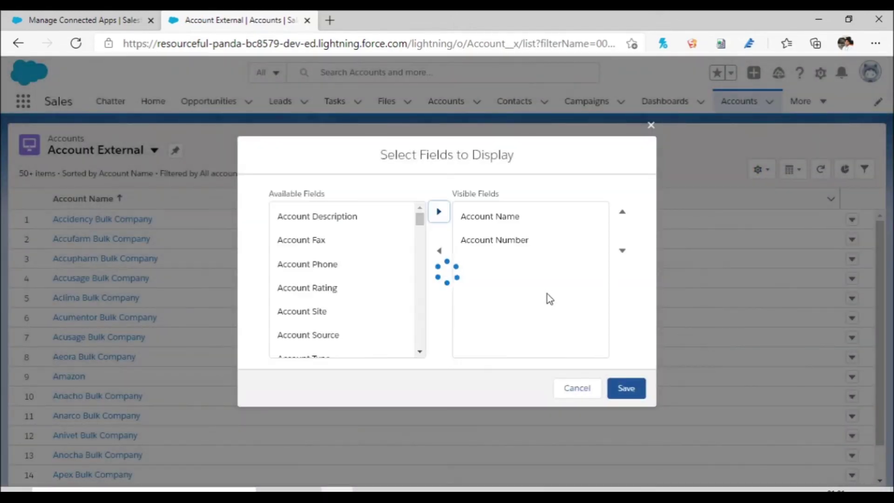
{"action": "left_click", "coordinate": [575, 391]}
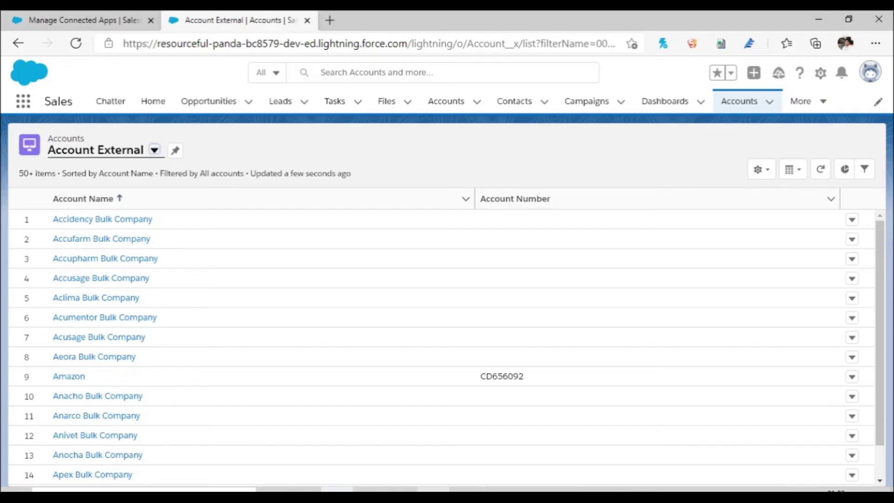
Step: In a maximized Developer Console, run SELECT Name__c, AccountNumber__c FROM Account__x to return 538 rows
{"action": "left_click", "coordinate": [822, 83]}
{"action": "left_click", "coordinate": [790, 200]}
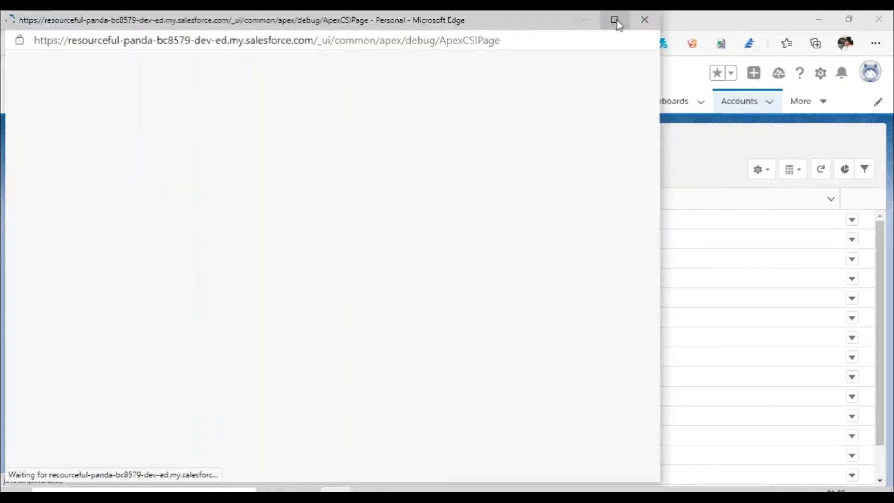
{"action": "left_click", "coordinate": [616, 20]}
{"action": "type", "text": "Name__"}
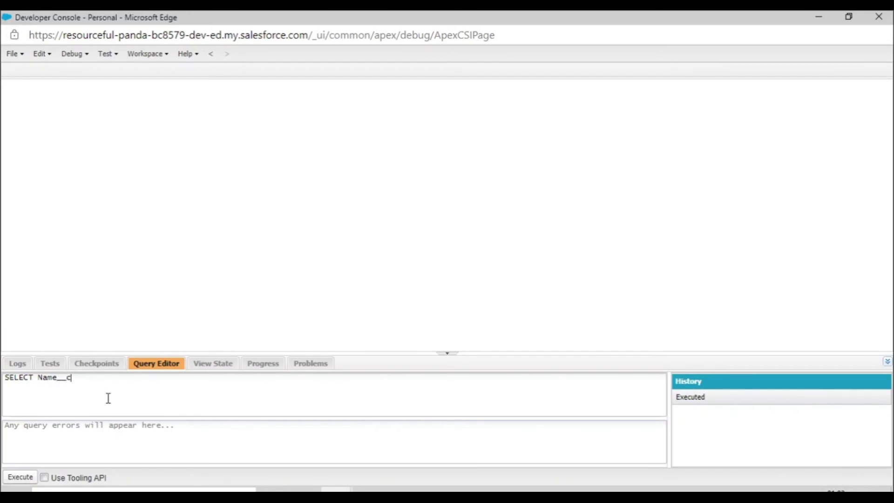
{"action": "type", "text": "ccountNumber__c FR"}
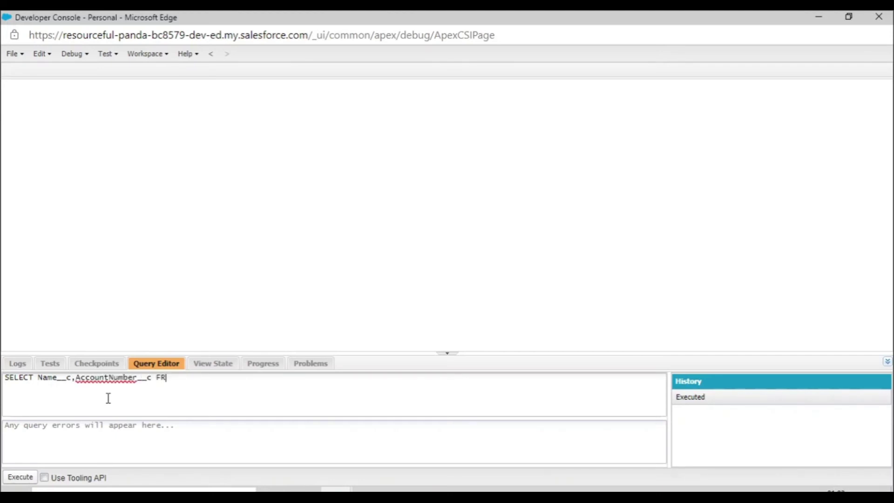
{"action": "type", "text": "OM Account__x"}
{"action": "left_click", "coordinate": [21, 479]}
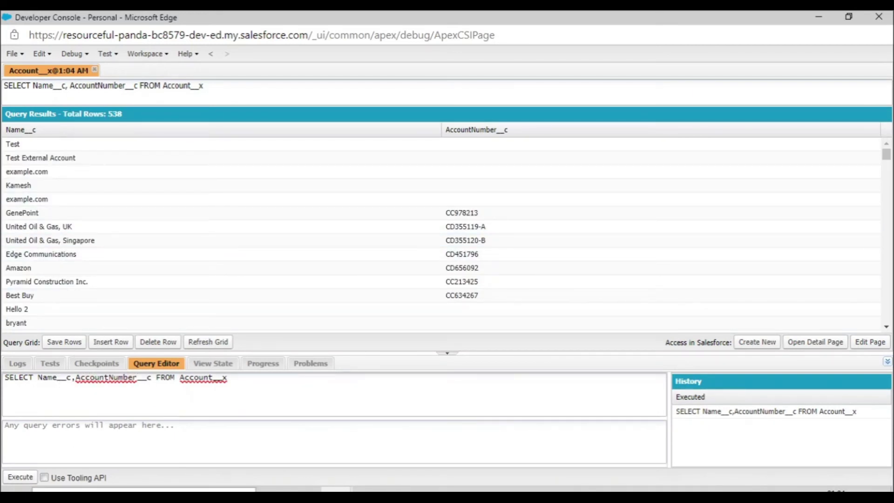
{"action": "left_click", "coordinate": [433, 490]}
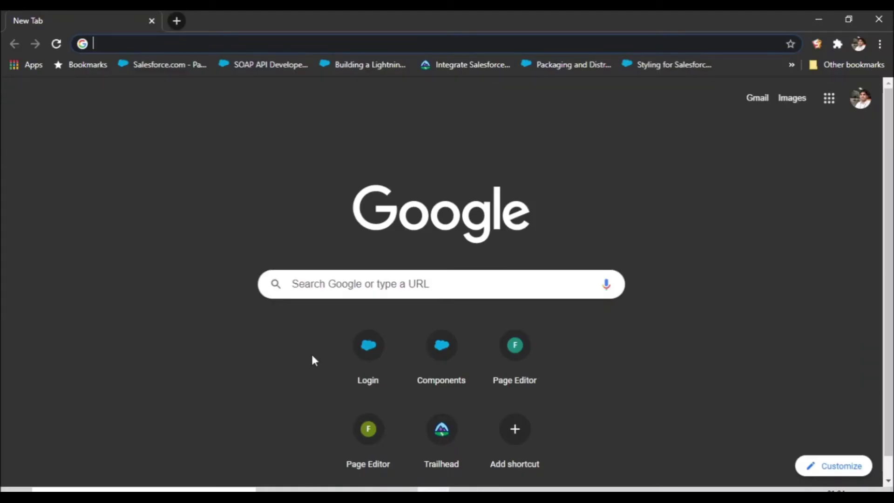
Step: Return to the Account External window and open Setup in a new tab
{"action": "mouse_move", "coordinate": [433, 490]}
{"action": "mouse_move", "coordinate": [339, 491]}
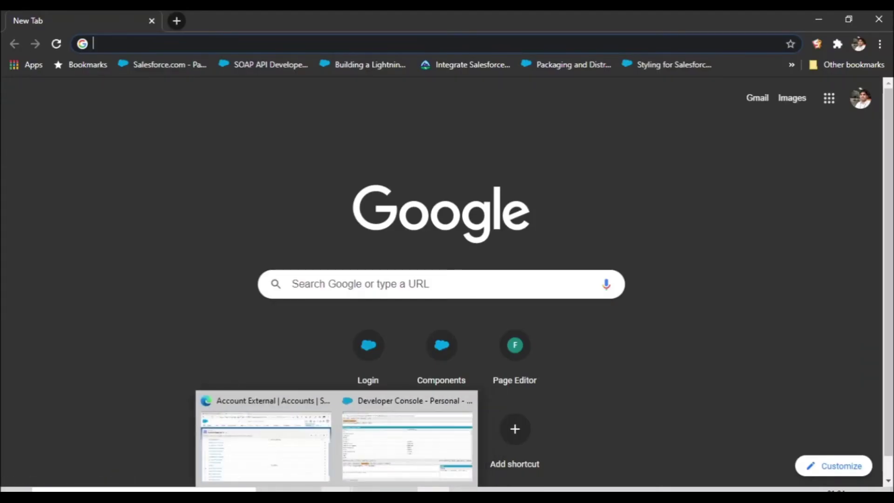
{"action": "left_click", "coordinate": [274, 415]}
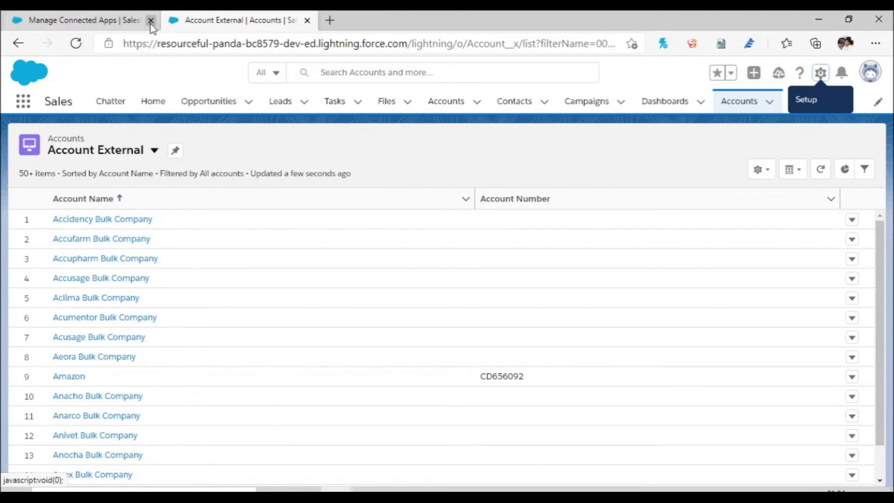
{"action": "left_click", "coordinate": [821, 76]}
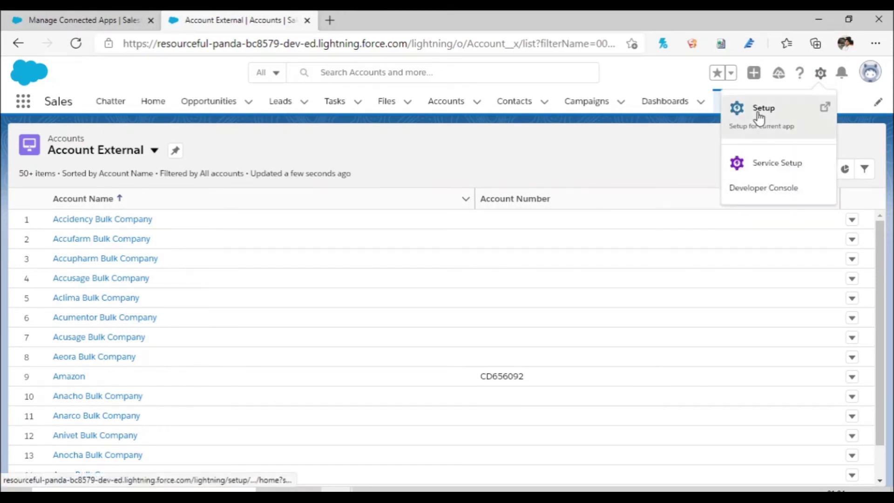
{"action": "left_click", "coordinate": [762, 112]}
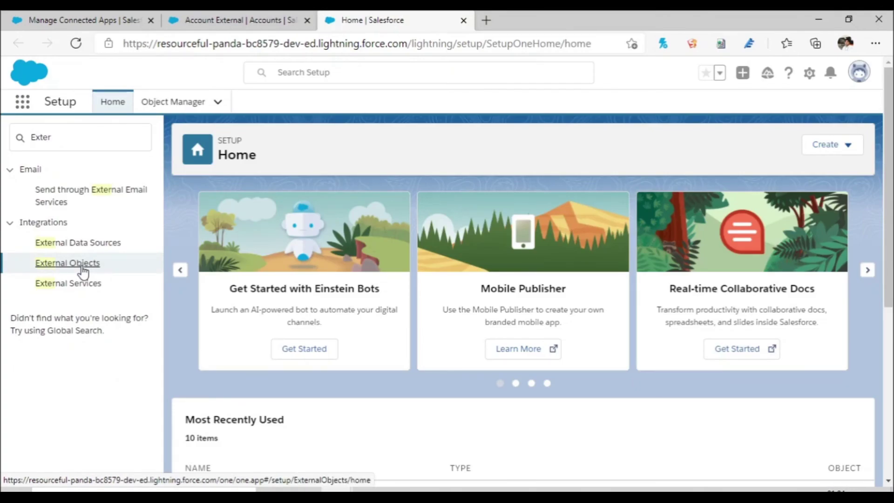
Step: Review the Account External object's Name__c and AccountNumber__c API names, then go to External Data Sources
{"action": "left_click", "coordinate": [82, 270]}
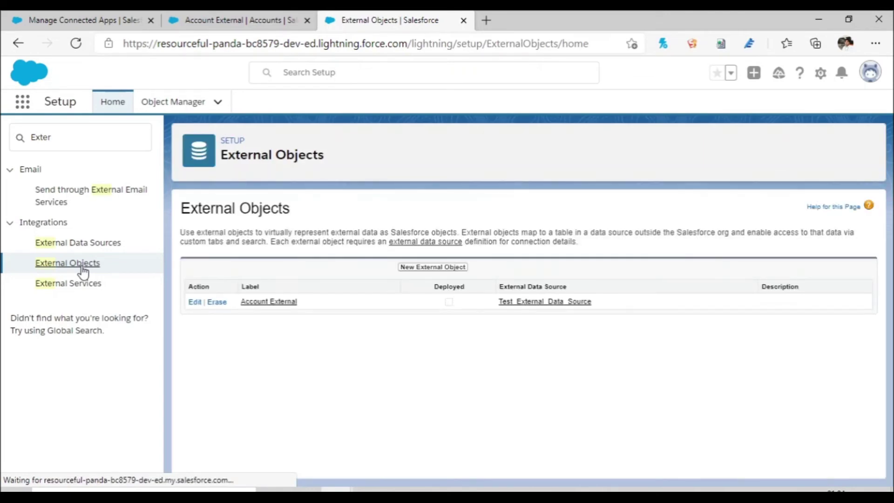
{"action": "left_click", "coordinate": [264, 305]}
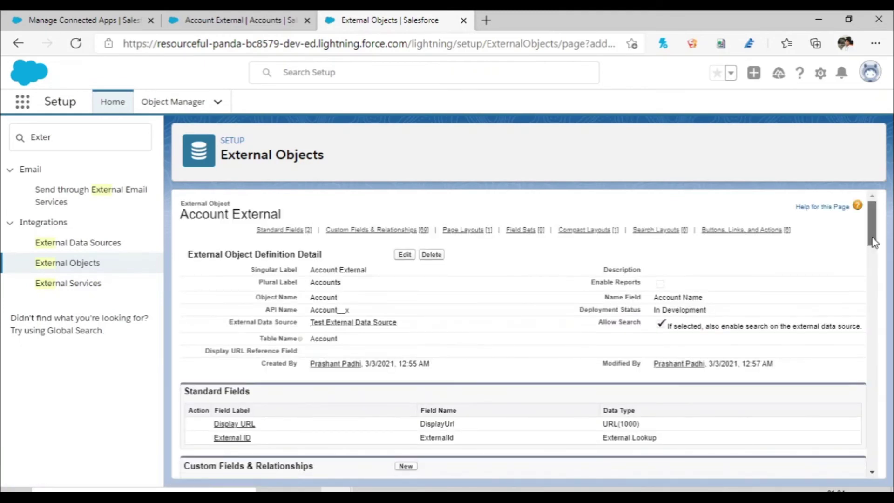
{"action": "left_click_drag", "start_coordinate": [875, 242], "coordinate": [875, 283]}
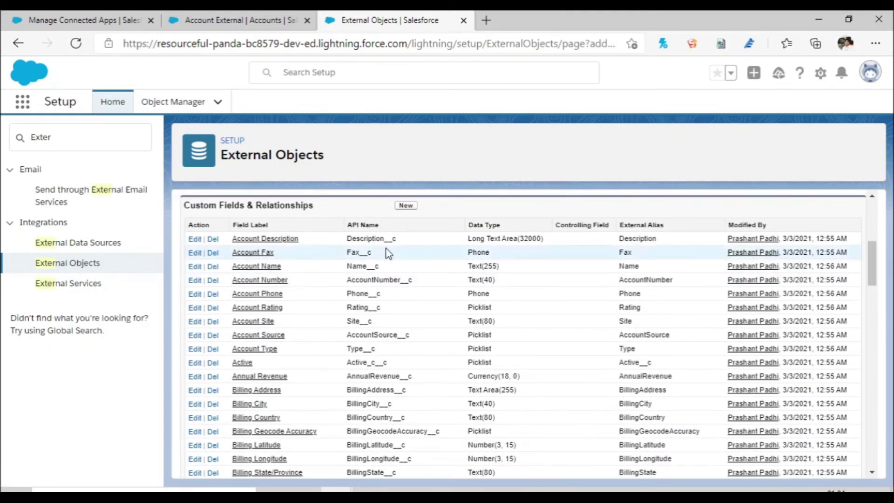
{"action": "left_click_drag", "start_coordinate": [379, 267], "coordinate": [347, 268]}
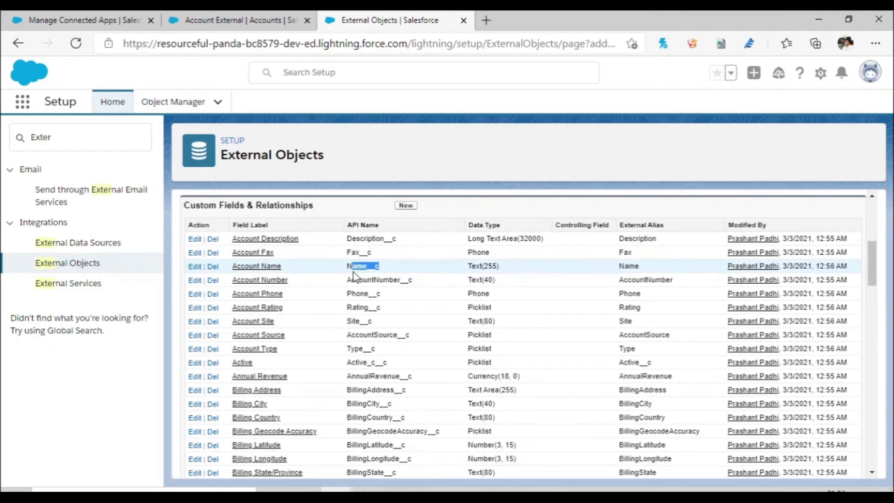
{"action": "left_click_drag", "start_coordinate": [413, 281], "coordinate": [350, 282]}
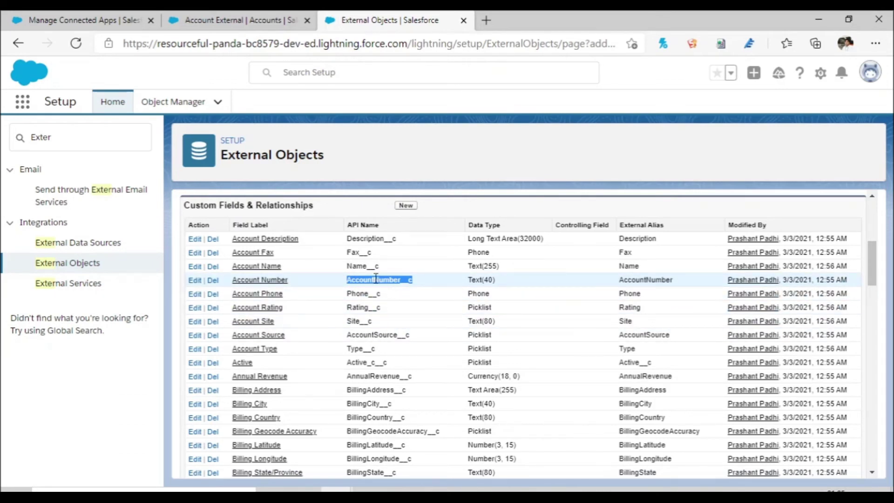
{"action": "double_click", "coordinate": [361, 266]}
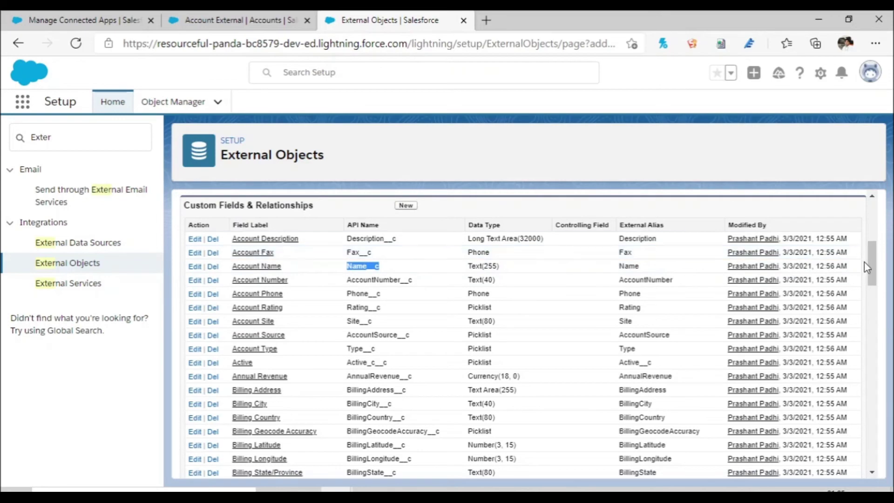
{"action": "left_click_drag", "start_coordinate": [871, 270], "coordinate": [869, 219]}
{"action": "left_click", "coordinate": [96, 247]}
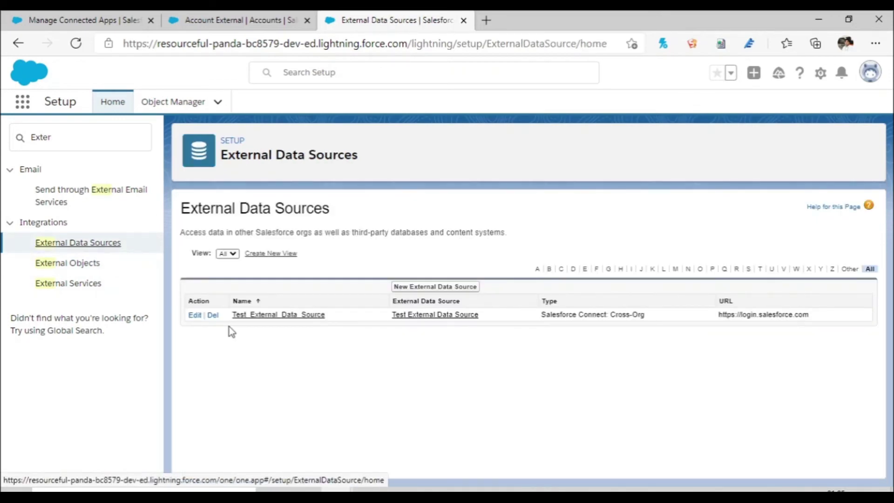
Step: Tick Writable External Objects on Test_External_Data_Source and save the data source
{"action": "left_click", "coordinate": [294, 315]}
{"action": "scroll", "coordinate": [879, 331], "scroll_direction": "down", "scroll_amount": 2}
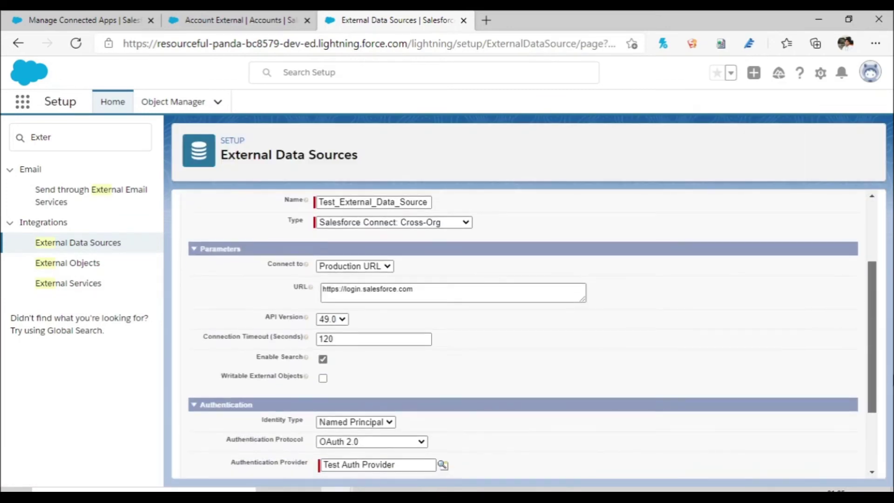
{"action": "scroll", "coordinate": [522, 333], "scroll_direction": "down", "scroll_amount": 1}
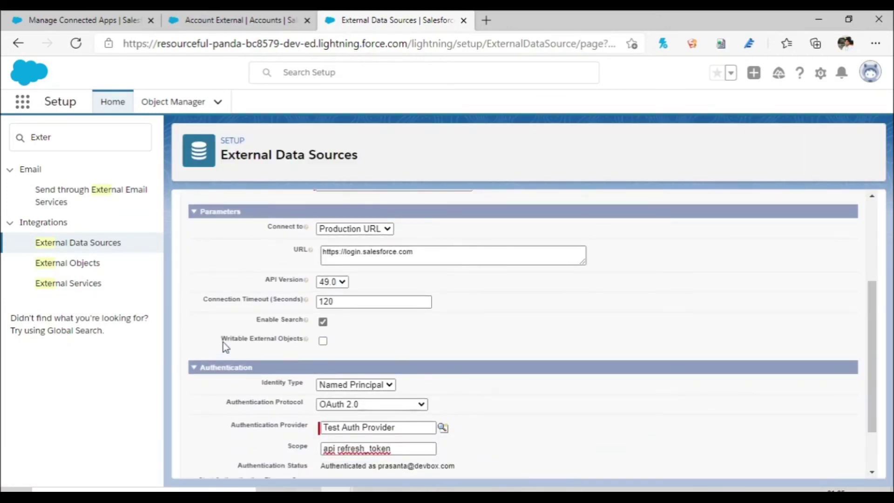
{"action": "left_click_drag", "start_coordinate": [222, 340], "coordinate": [304, 349]}
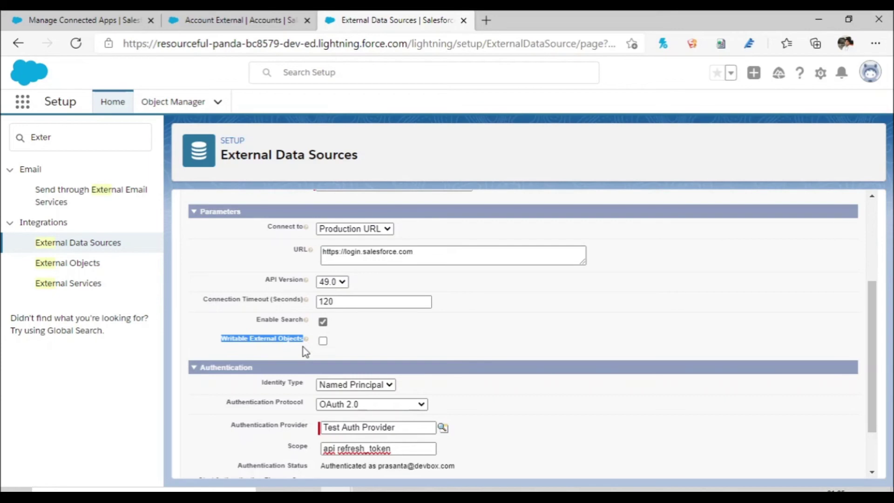
{"action": "left_click", "coordinate": [322, 341]}
{"action": "scroll", "coordinate": [872, 373], "scroll_direction": "down", "scroll_amount": 2}
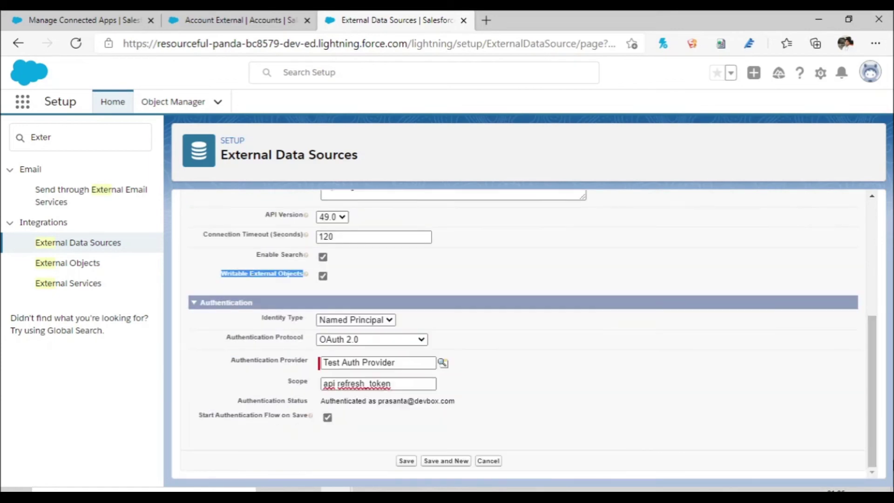
{"action": "left_click", "coordinate": [406, 461]}
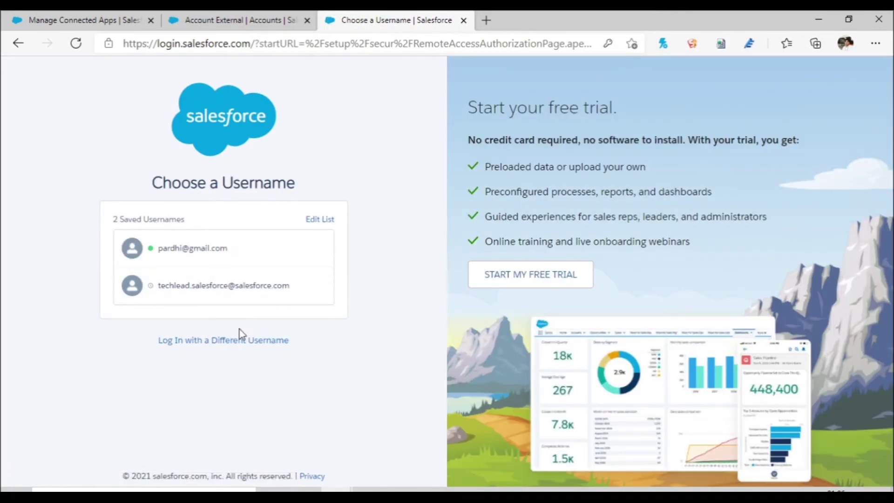
Step: Log in with a different username, picking the saved source-org username from autofill
{"action": "left_click", "coordinate": [241, 341]}
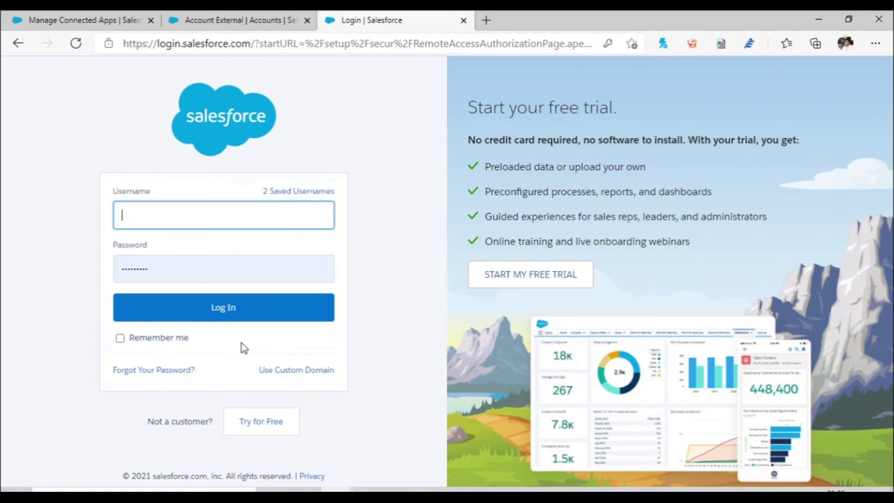
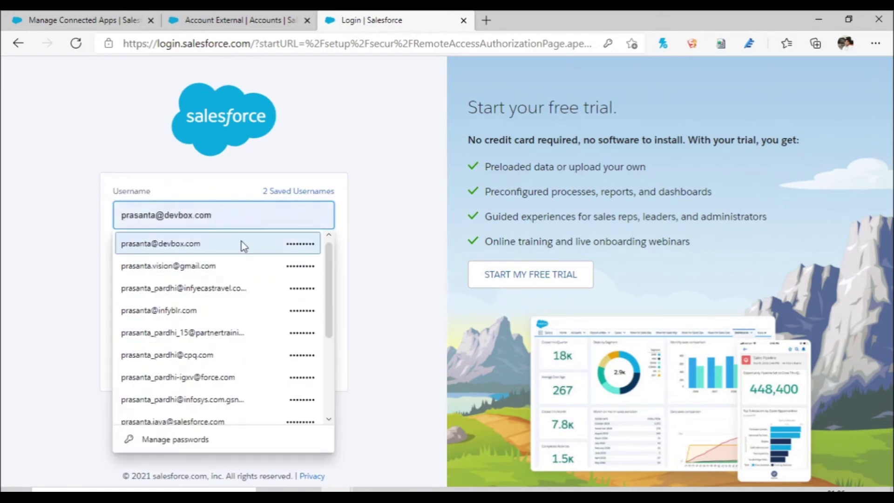
{"action": "left_click", "coordinate": [242, 245]}
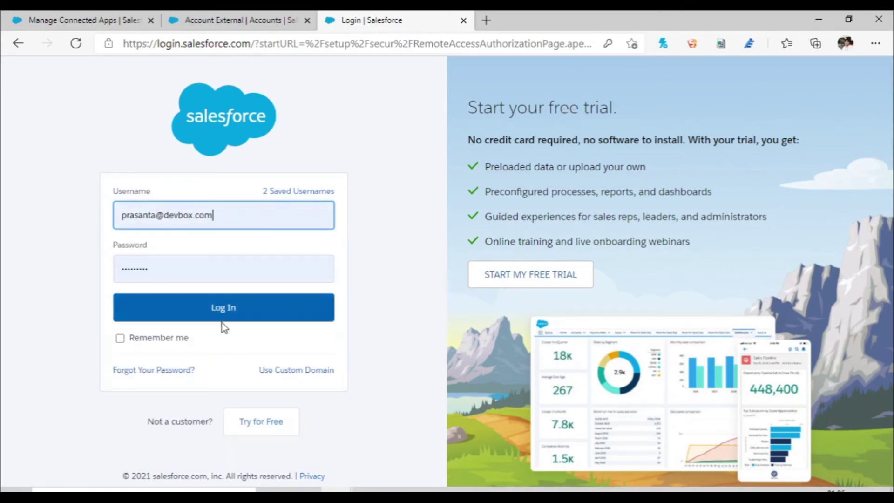
{"action": "left_click", "coordinate": [239, 315]}
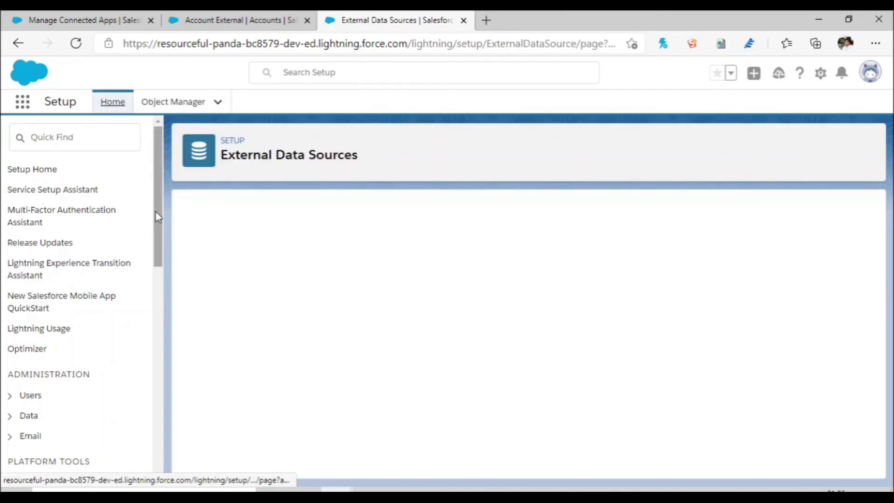
{"action": "left_click", "coordinate": [24, 103]}
Step: Search the App Launcher for 'Accoun', open the standard Accounts list, and check its object name in the URL
{"action": "type", "text": "Account"}
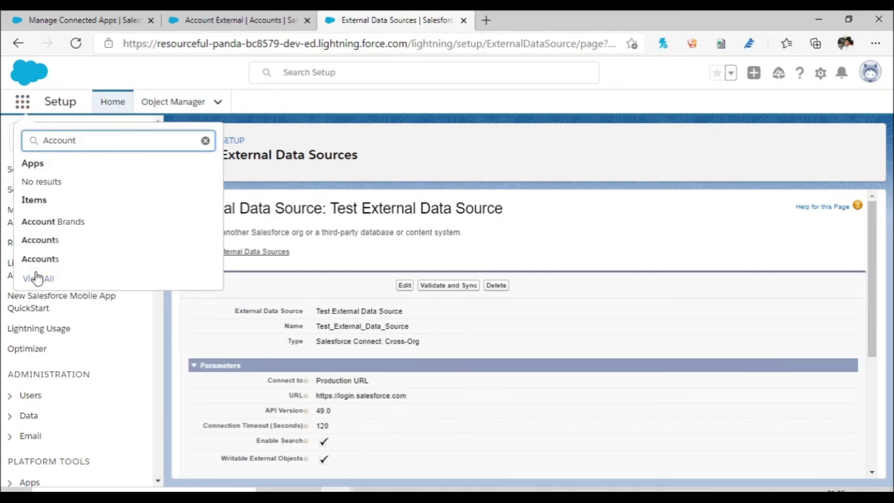
{"action": "left_click", "coordinate": [64, 260]}
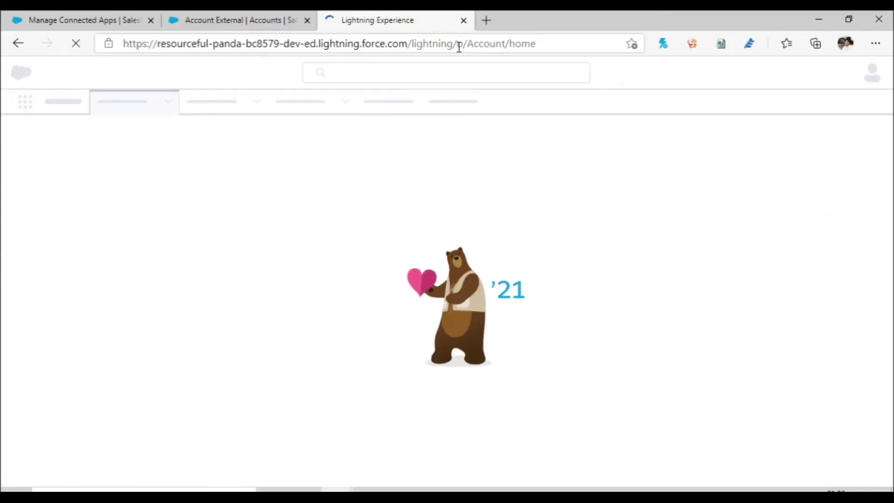
{"action": "left_click_drag", "start_coordinate": [452, 43], "coordinate": [505, 45]}
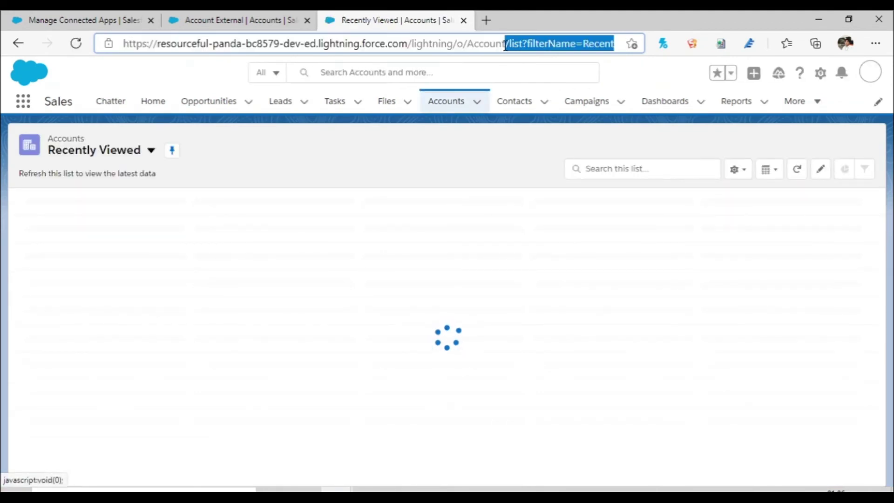
{"action": "left_click", "coordinate": [505, 44]}
{"action": "left_click_drag", "start_coordinate": [505, 44], "coordinate": [463, 44]}
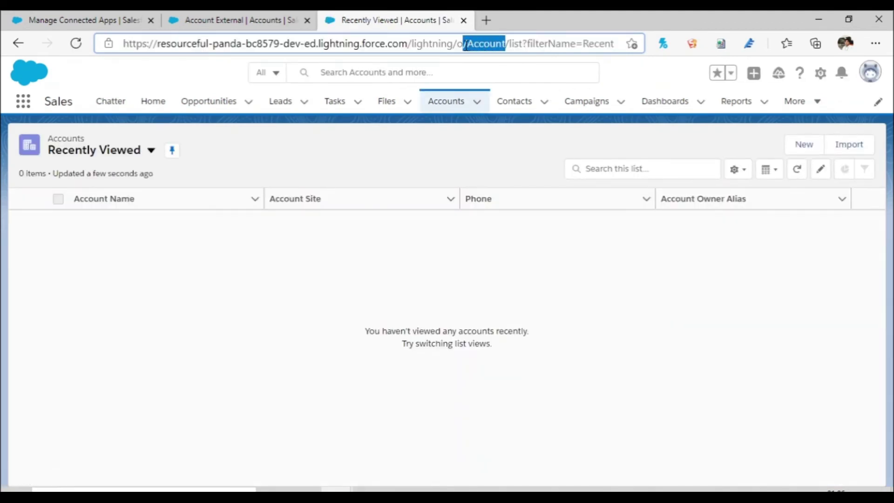
Step: Search the App Launcher for 'Account' and open the external Accounts list
{"action": "left_click", "coordinate": [24, 108]}
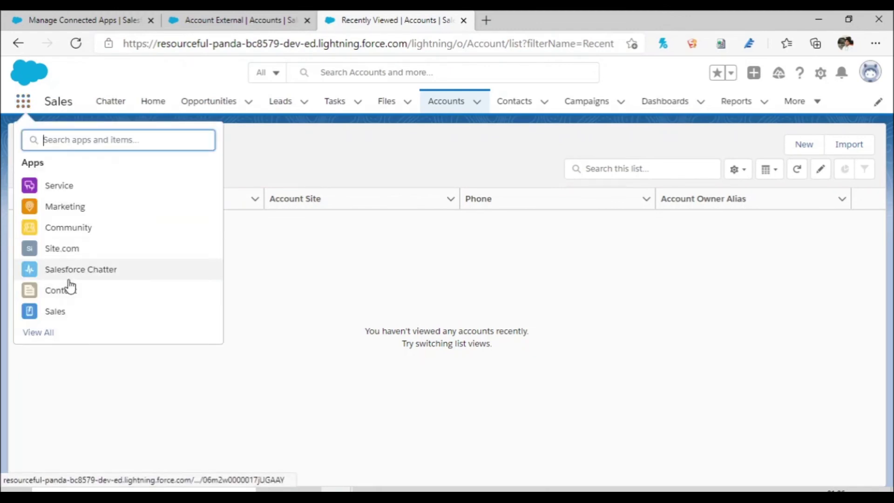
{"action": "type", "text": "Account"}
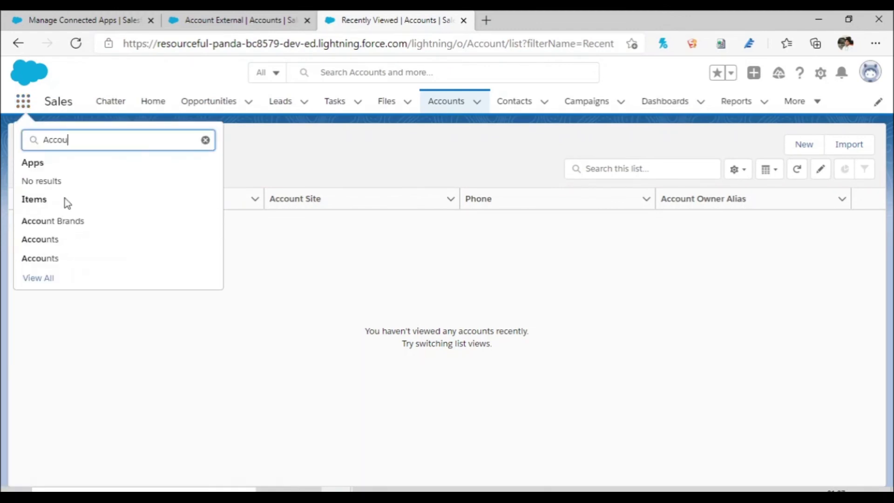
{"action": "left_click", "coordinate": [53, 245]}
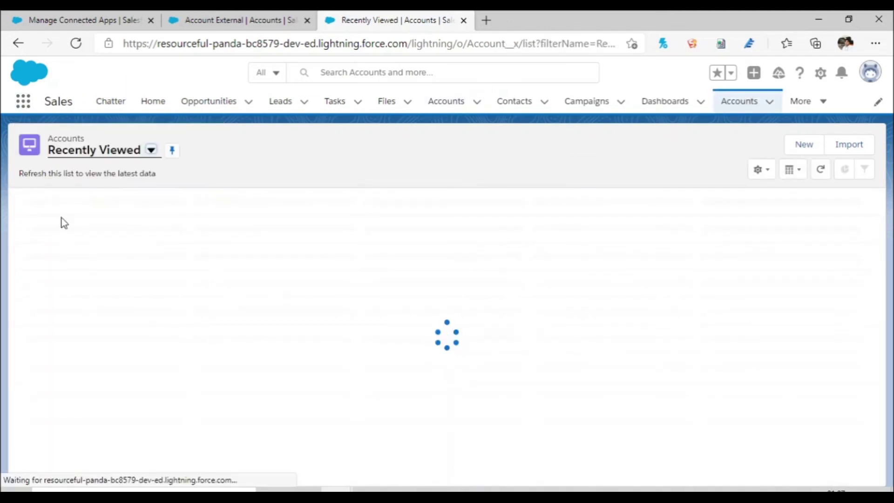
{"action": "left_click_drag", "start_coordinate": [455, 45], "coordinate": [519, 45]}
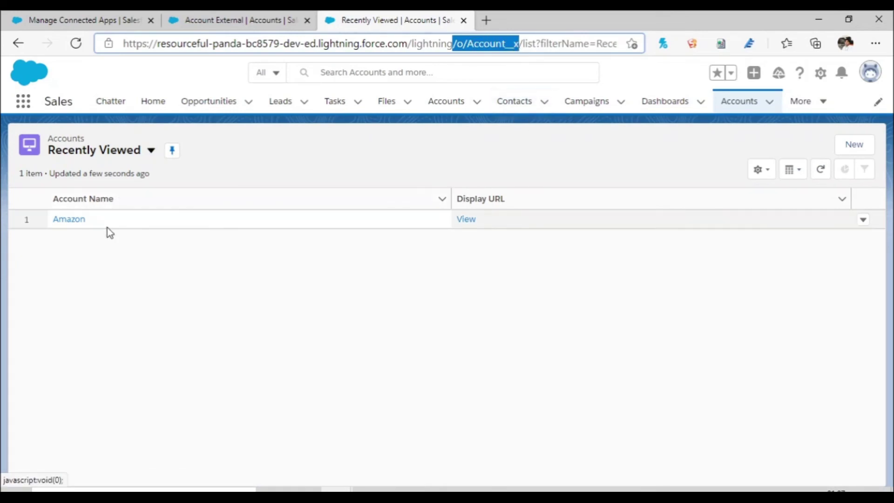
Step: Open the Amazon external account and choose Edit from its actions dropdown
{"action": "left_click", "coordinate": [71, 222]}
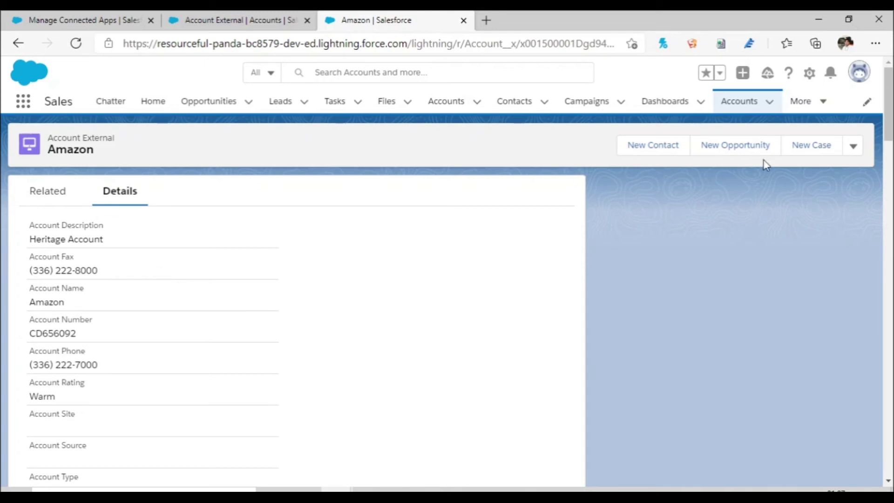
{"action": "left_click", "coordinate": [853, 150]}
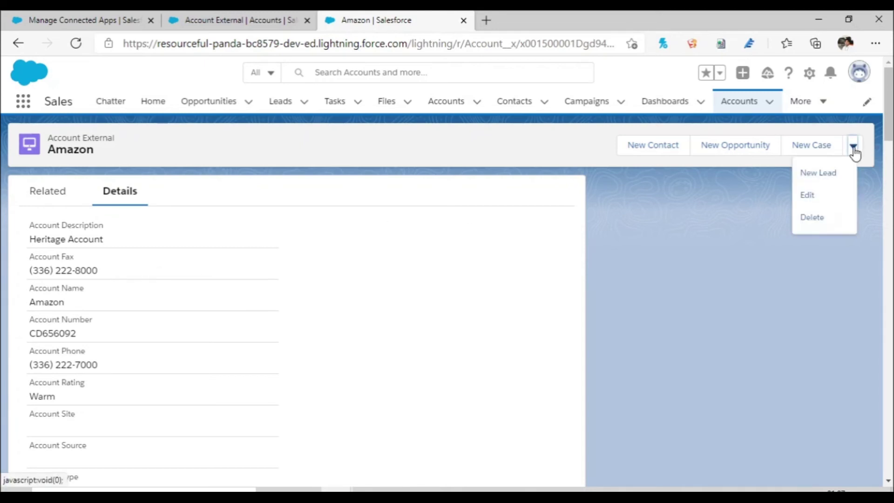
{"action": "left_click", "coordinate": [813, 204]}
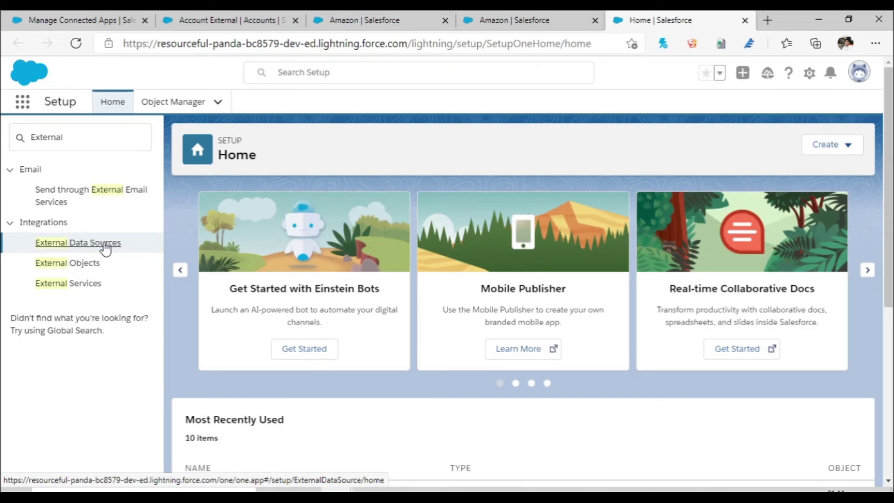
{"action": "left_click", "coordinate": [104, 244]}
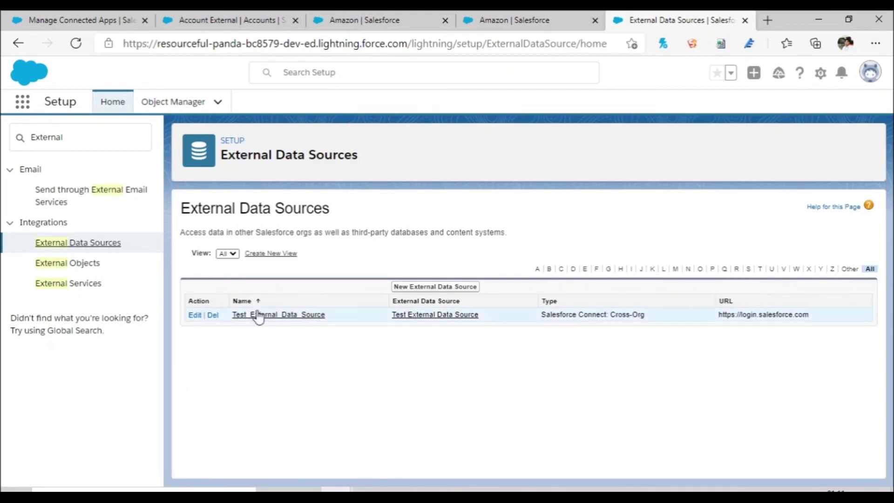
Step: Validate Test_External_Data_Source, sync its Account table, and confirm Writable External Objects is enabled
{"action": "left_click", "coordinate": [273, 314]}
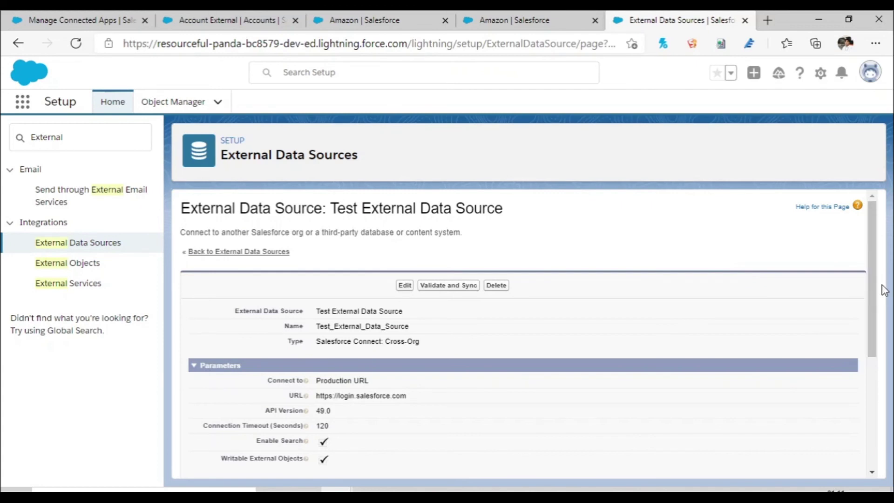
{"action": "scroll", "coordinate": [875, 302], "scroll_direction": "down", "scroll_amount": 4}
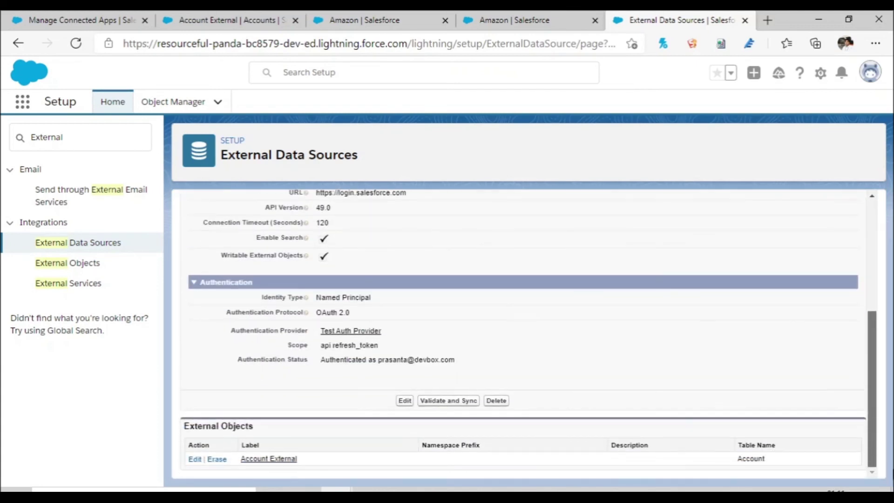
{"action": "scroll", "coordinate": [874, 307], "scroll_direction": "up", "scroll_amount": 5}
{"action": "left_click", "coordinate": [450, 285]}
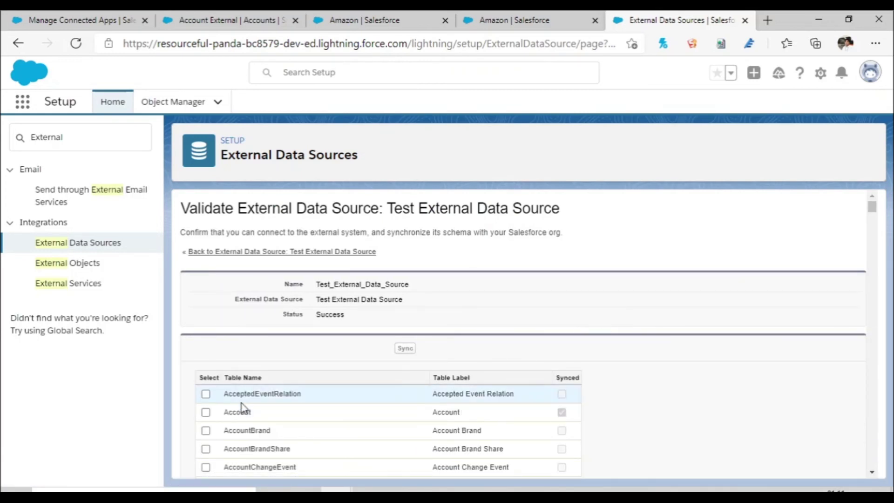
{"action": "left_click", "coordinate": [206, 412]}
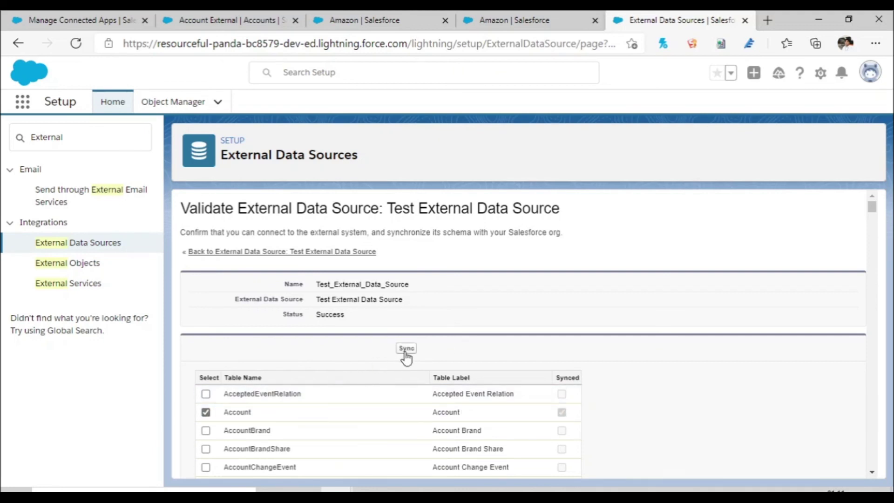
{"action": "left_click", "coordinate": [406, 350]}
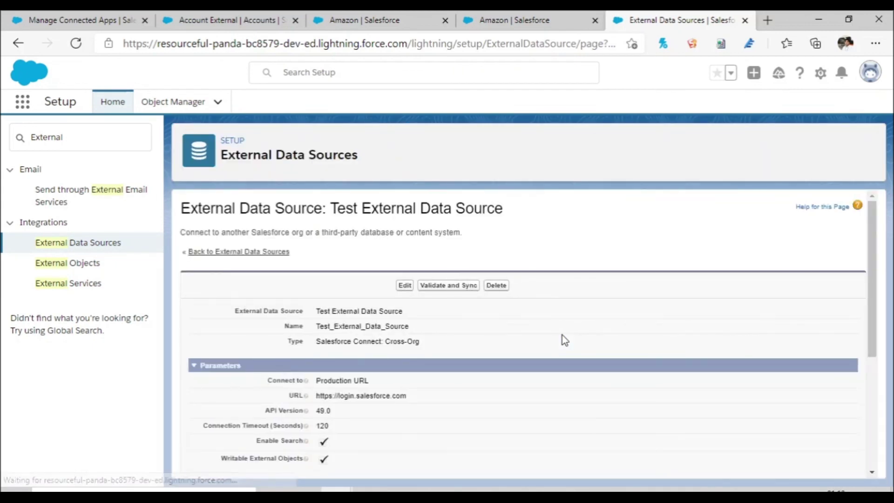
{"action": "left_click_drag", "start_coordinate": [222, 459], "coordinate": [303, 460]}
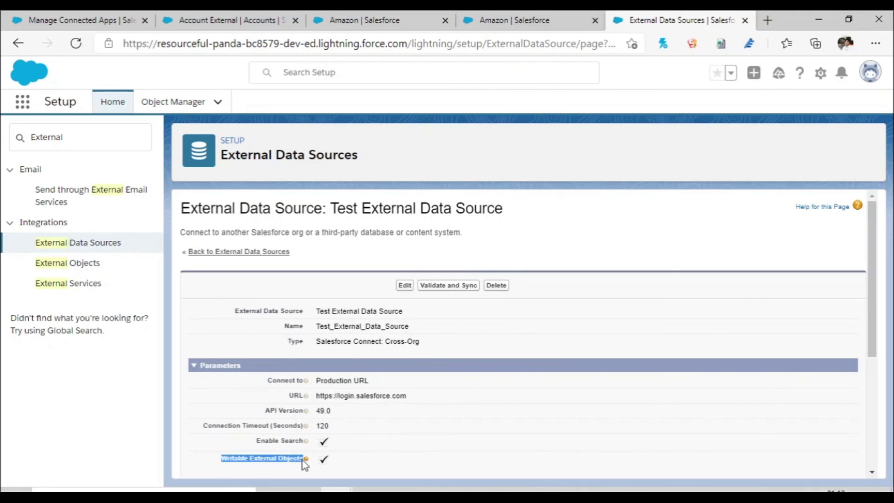
{"action": "left_click", "coordinate": [22, 105]}
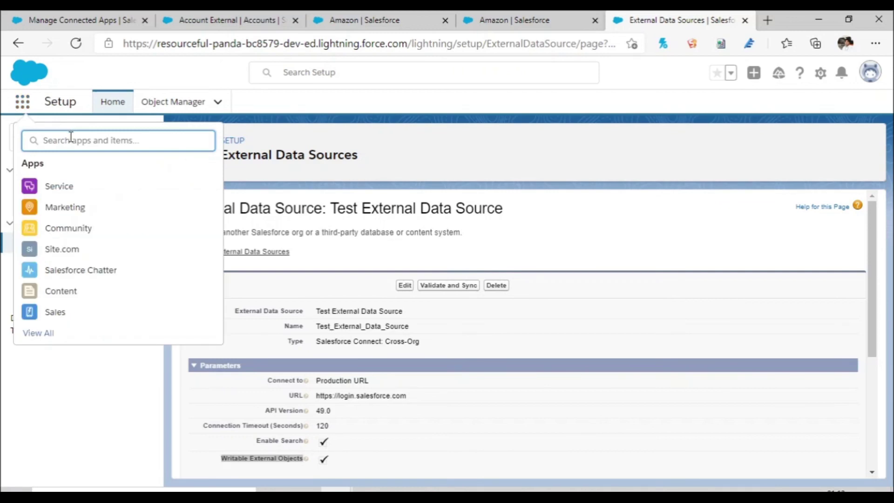
{"action": "type", "text": "Accou"}
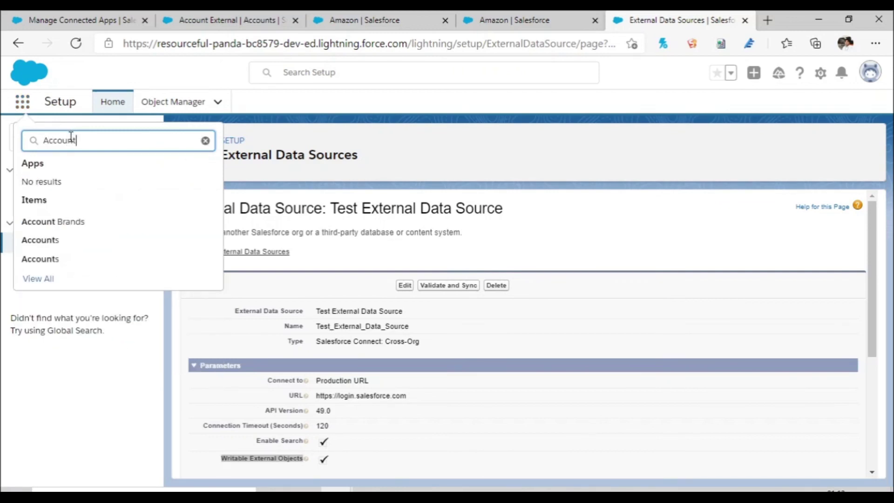
{"action": "type", "text": "nt"}
Step: Open Amazon from the external Accounts list and choose Edit from its actions dropdown
{"action": "left_click", "coordinate": [59, 247]}
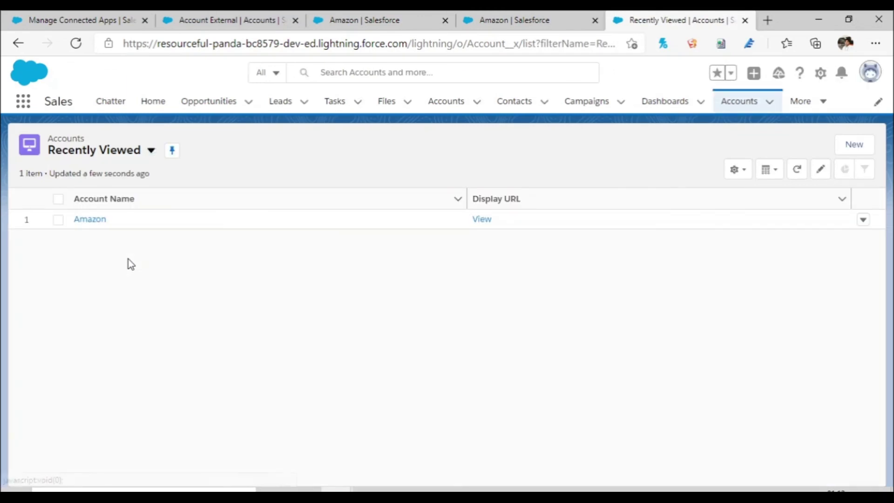
{"action": "left_click", "coordinate": [89, 220]}
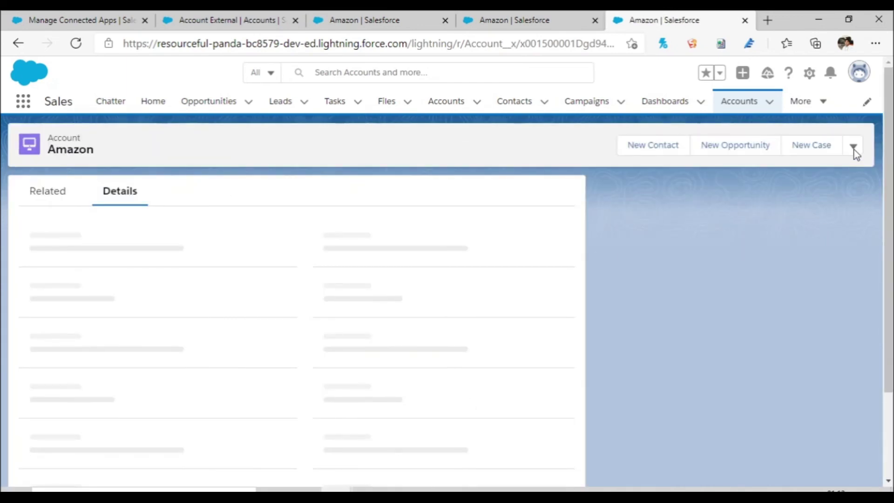
{"action": "left_click", "coordinate": [853, 148]}
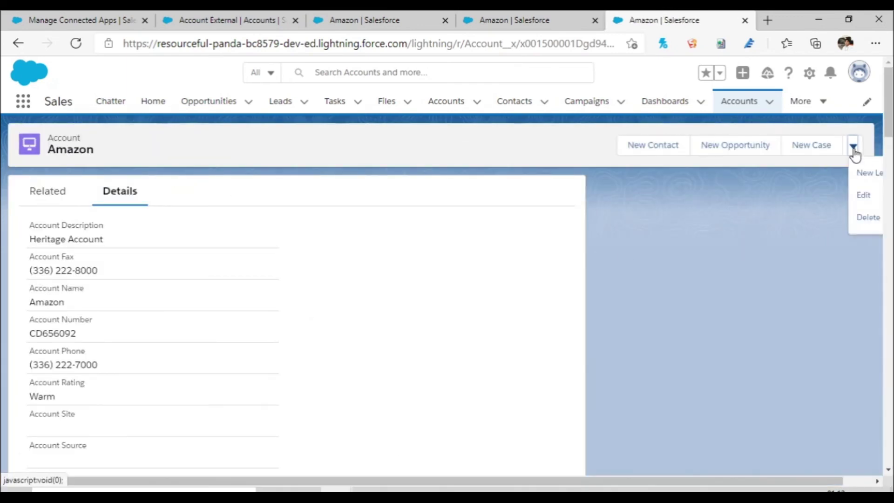
{"action": "left_click", "coordinate": [861, 200]}
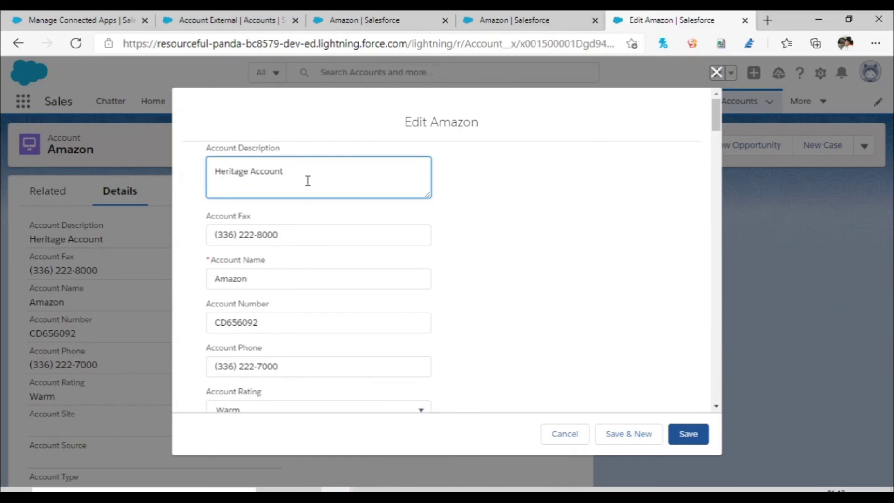
Step: Replace the description 'Heritage Account' with 'Amazon India' and save the external Amazon account
{"action": "left_click_drag", "start_coordinate": [301, 178], "coordinate": [216, 166]}
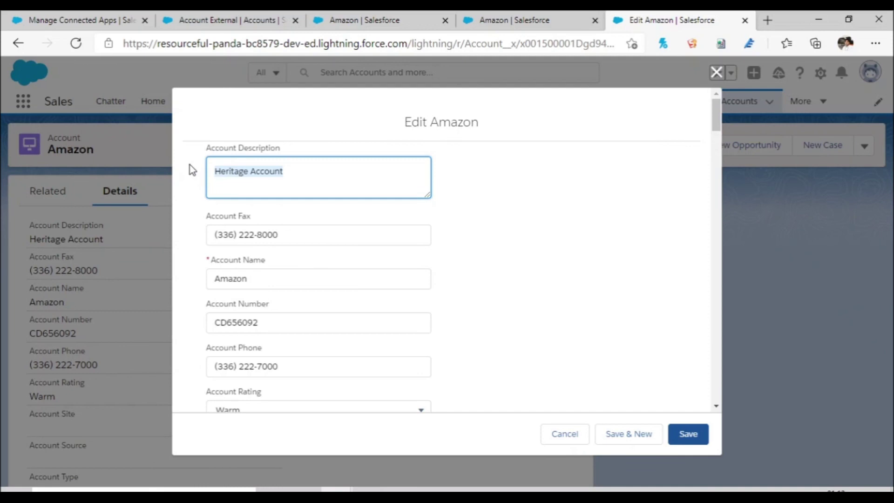
{"action": "type", "text": "Amazon"}
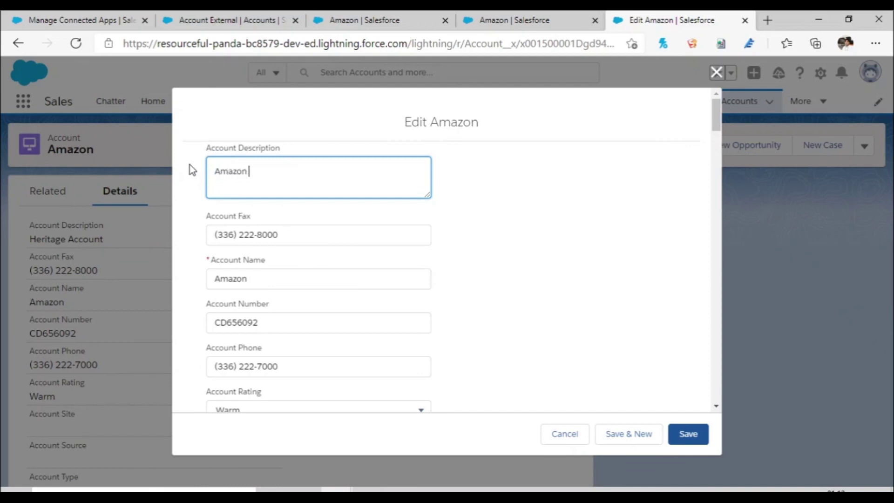
{"action": "type", "text": " India"}
{"action": "left_click", "coordinate": [688, 434]}
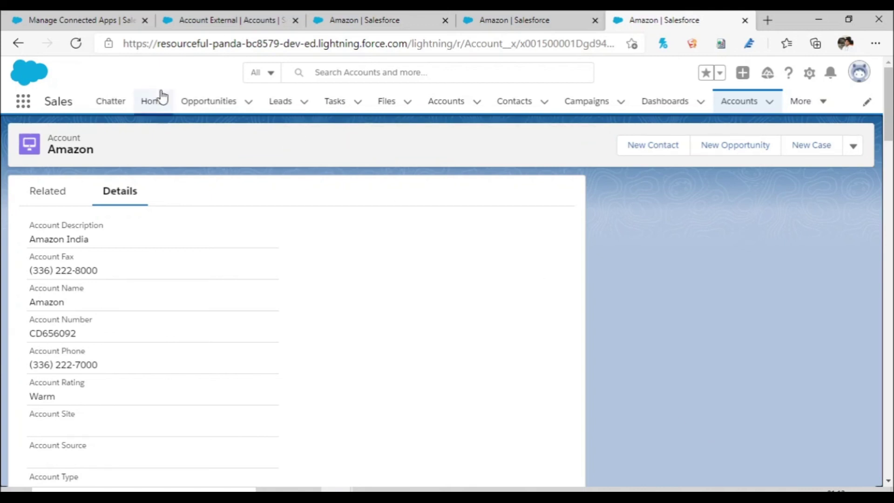
{"action": "left_click", "coordinate": [72, 14]}
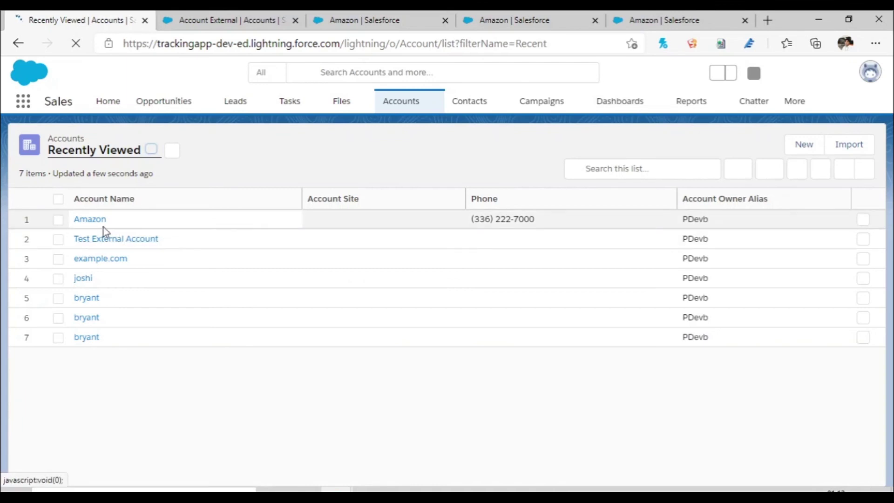
Step: Open the source org's Amazon account Details and verify its Description reads 'Amazon India'
{"action": "left_click", "coordinate": [95, 225]}
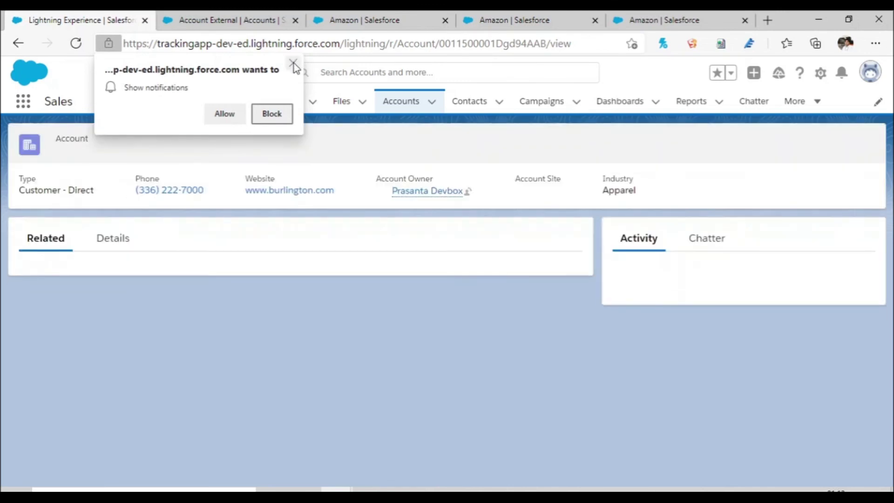
{"action": "left_click", "coordinate": [293, 63]}
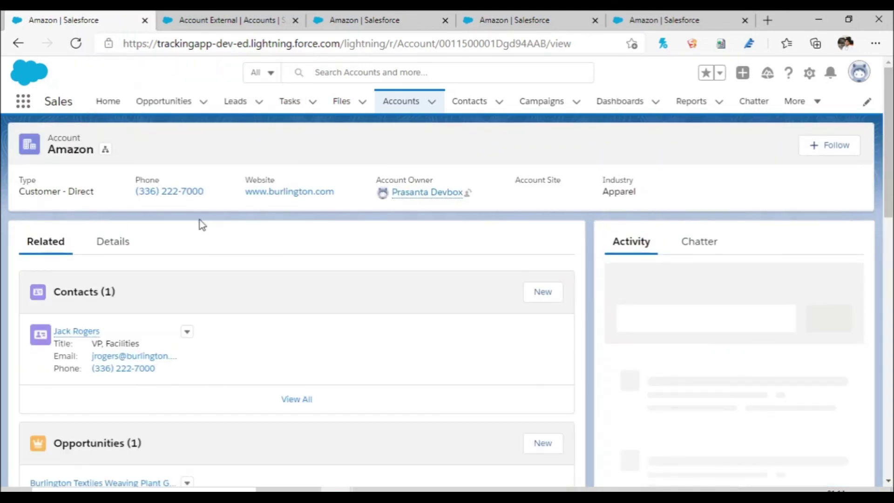
{"action": "left_click", "coordinate": [120, 246]}
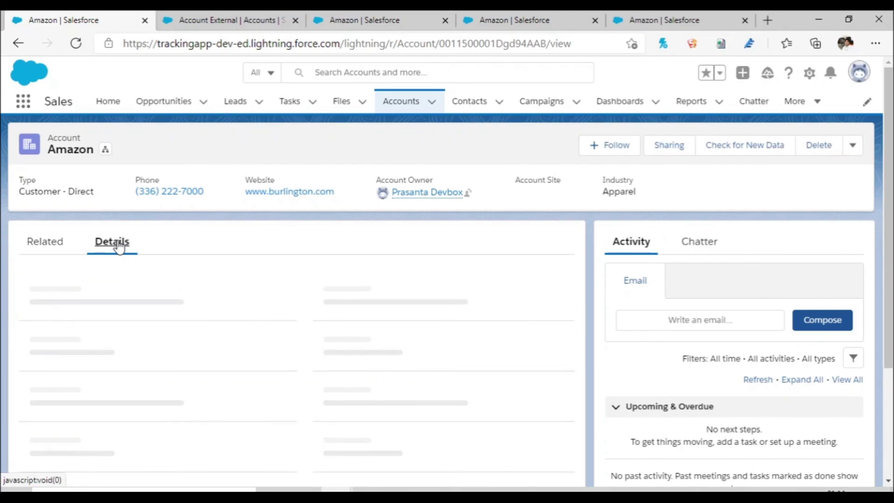
{"action": "mouse_move", "coordinate": [108, 288]}
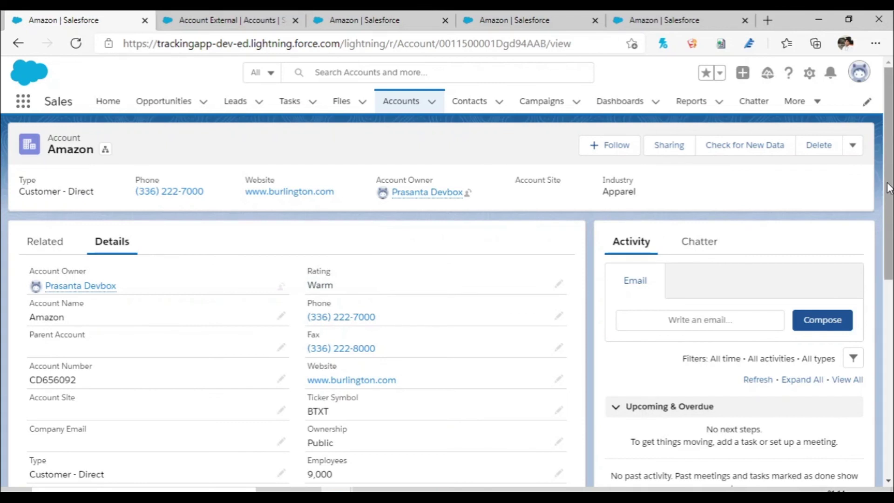
{"action": "scroll", "coordinate": [889, 188], "scroll_direction": "down", "scroll_amount": 2}
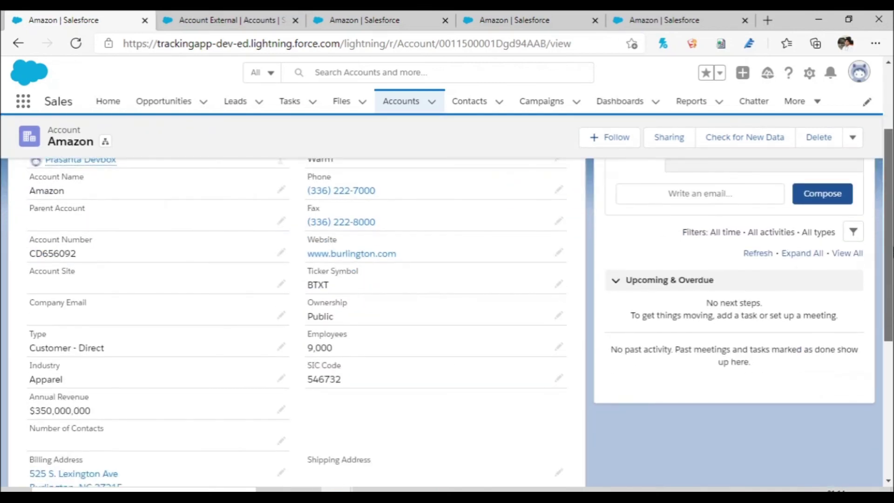
{"action": "scroll", "coordinate": [298, 321], "scroll_direction": "down", "scroll_amount": 5}
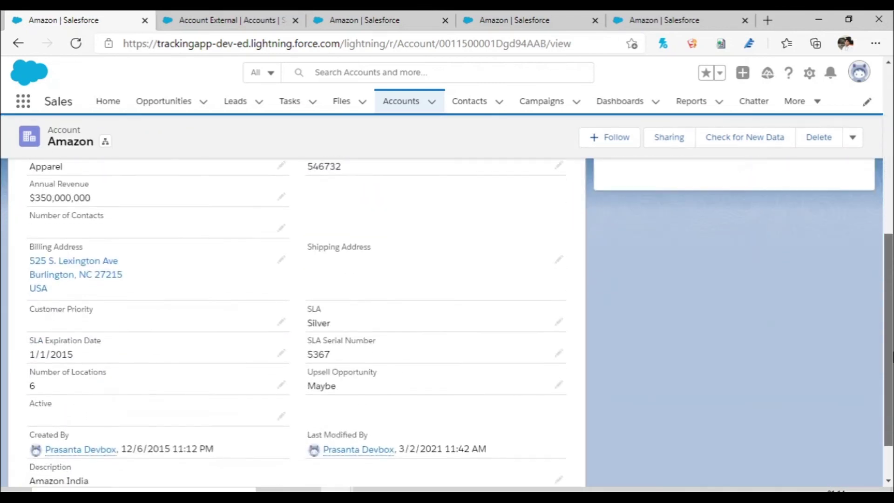
{"action": "scroll", "coordinate": [298, 322], "scroll_direction": "down", "scroll_amount": 1}
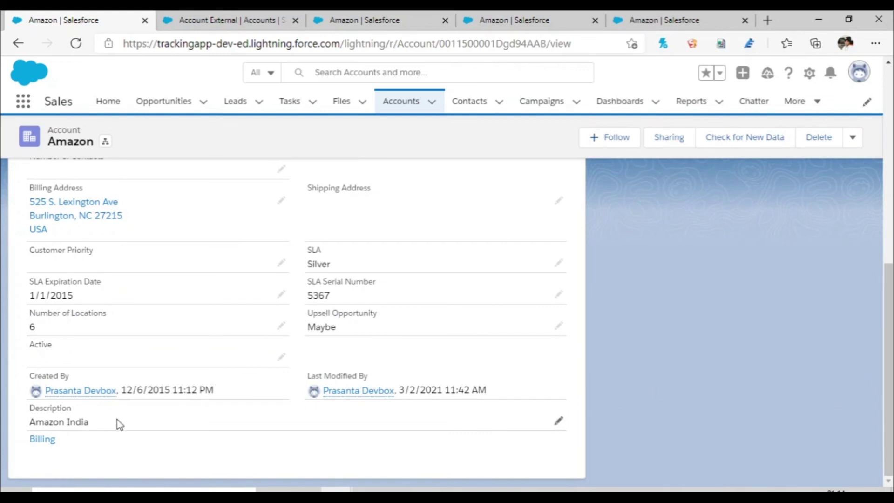
{"action": "left_click_drag", "start_coordinate": [96, 428], "coordinate": [26, 425]}
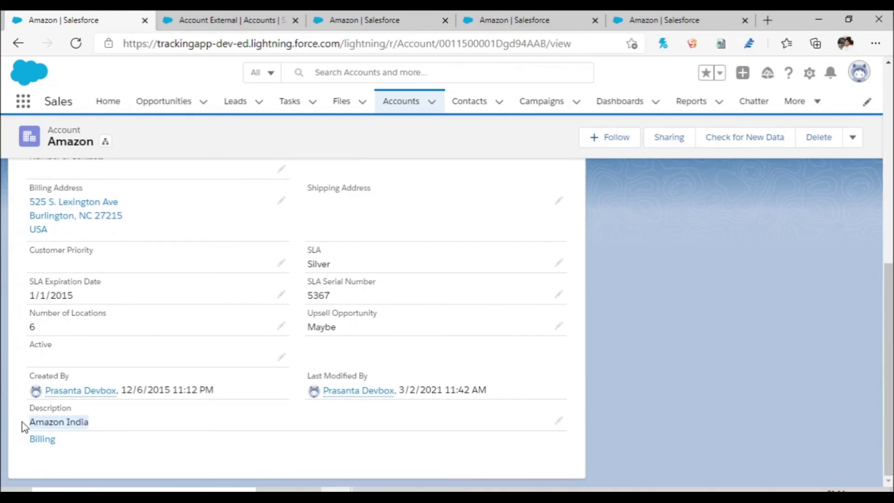
Step: Edit the source Amazon account's description from 'Amazon India' to 'Amazon Us' and save it
{"action": "left_click", "coordinate": [853, 139]}
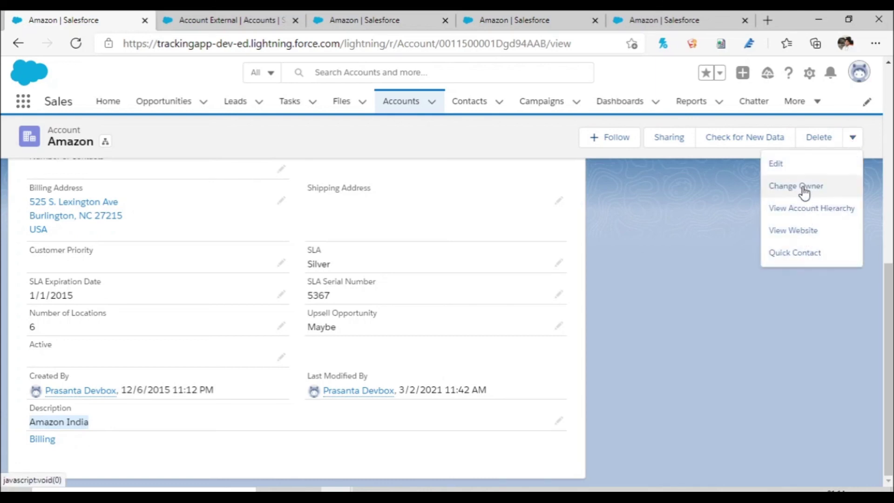
{"action": "left_click", "coordinate": [800, 173]}
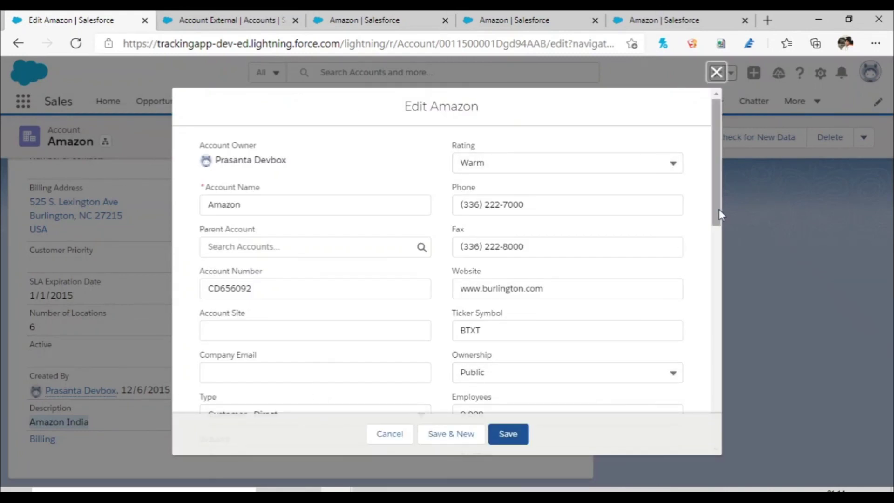
{"action": "left_click_drag", "start_coordinate": [720, 214], "coordinate": [751, 443]}
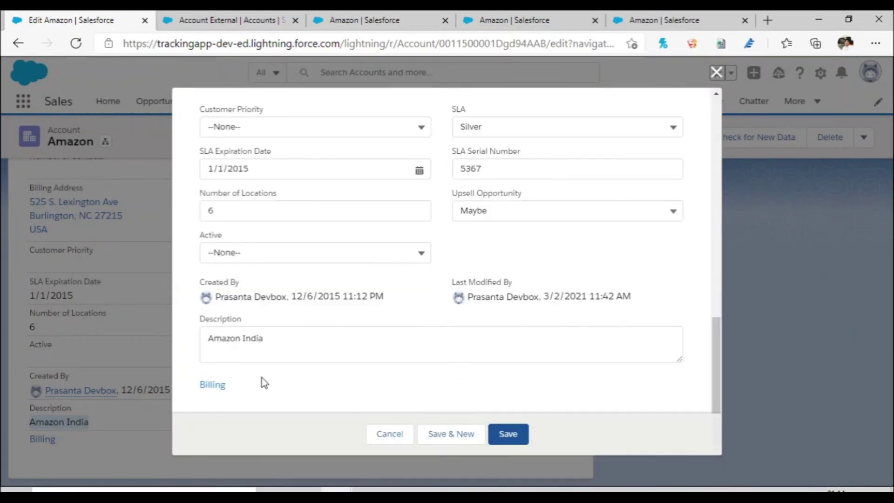
{"action": "left_click_drag", "start_coordinate": [271, 343], "coordinate": [243, 343]}
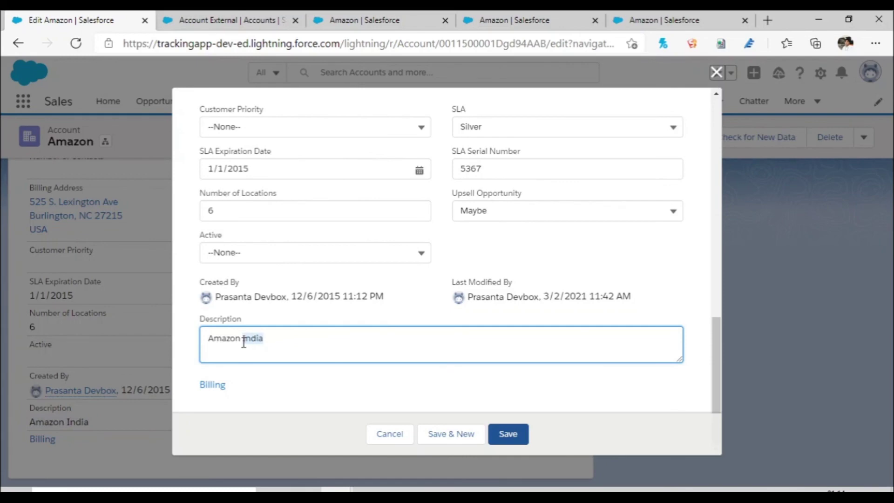
{"action": "type", "text": "Us"}
{"action": "left_click", "coordinate": [511, 439]}
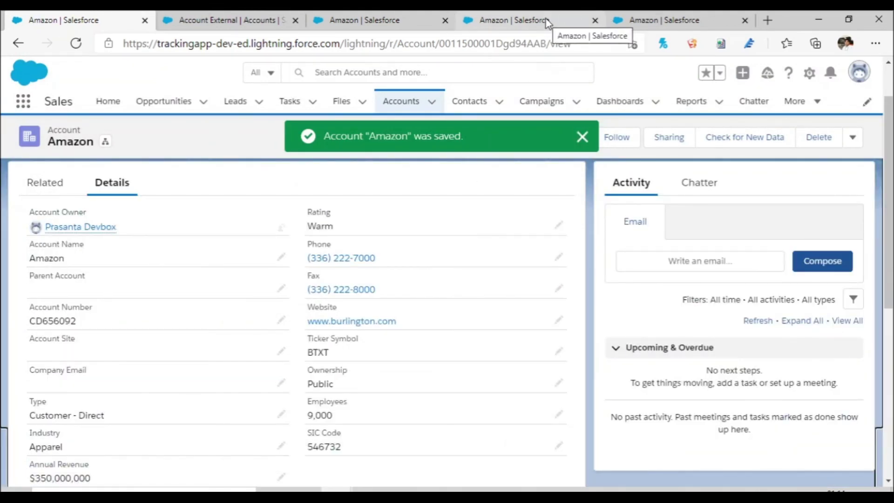
Step: Reload the external org's Amazon record to check whether its description reflects the change
{"action": "left_click", "coordinate": [663, 20]}
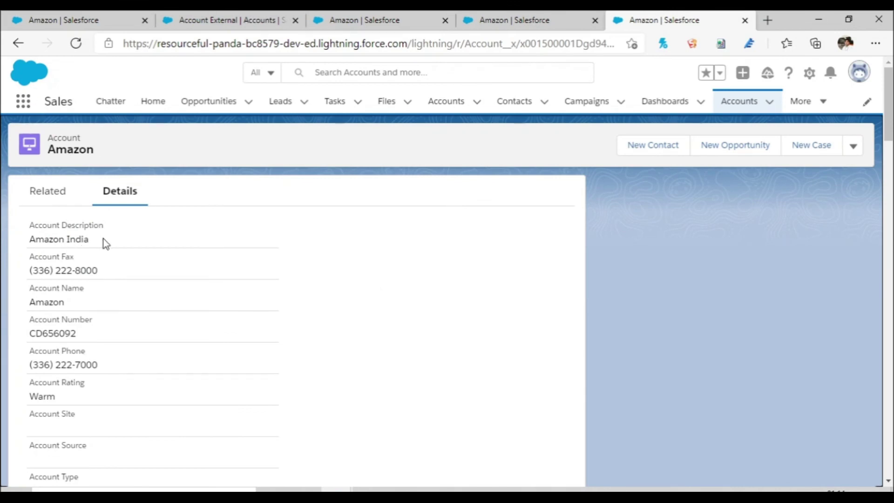
{"action": "left_click_drag", "start_coordinate": [104, 239], "coordinate": [24, 241]}
{"action": "left_click", "coordinate": [76, 45]}
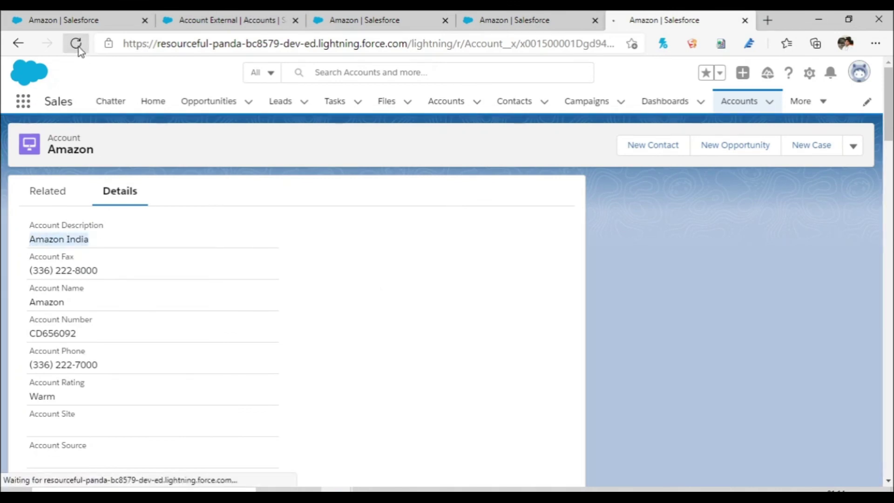